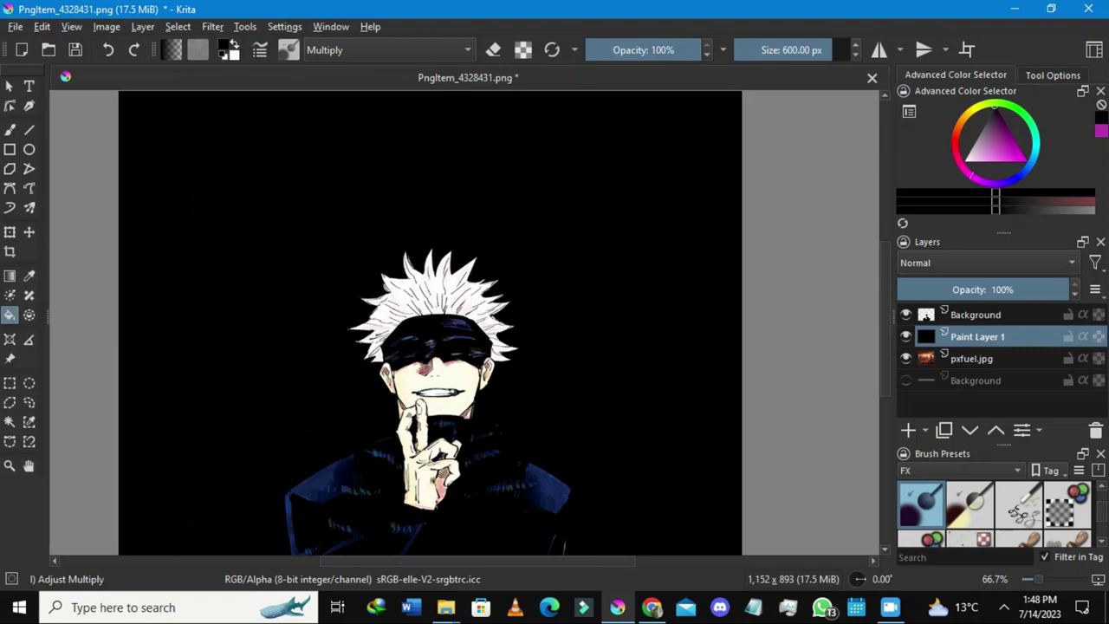
Step: Switch from the character artwork in Krita to the Chrome browser
scroll(430, 332, down, 4)
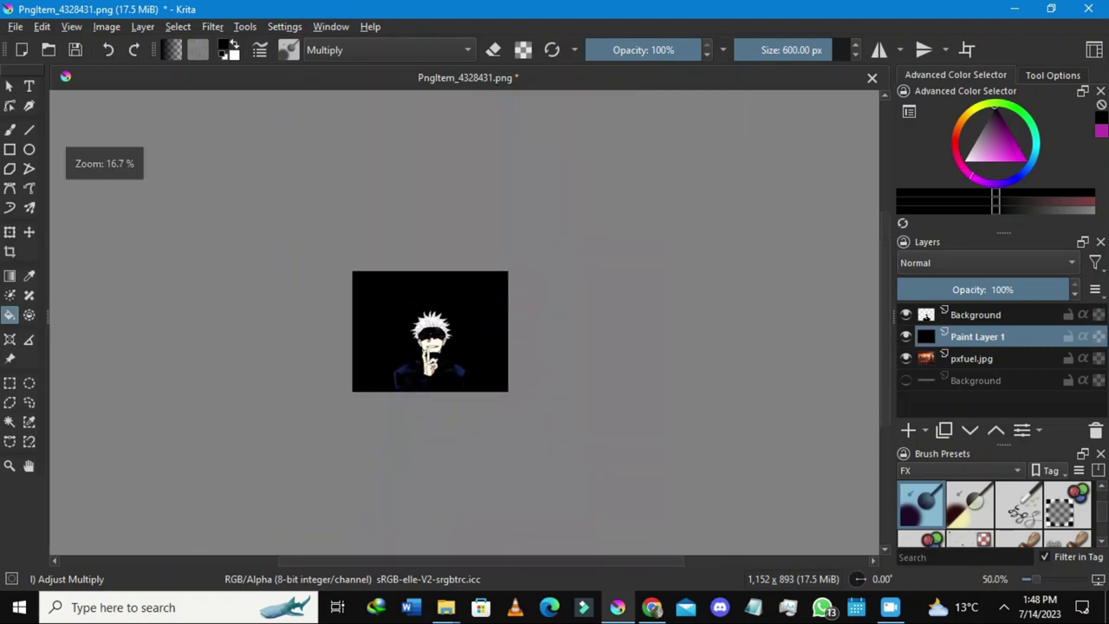
scroll(435, 359, up, 4)
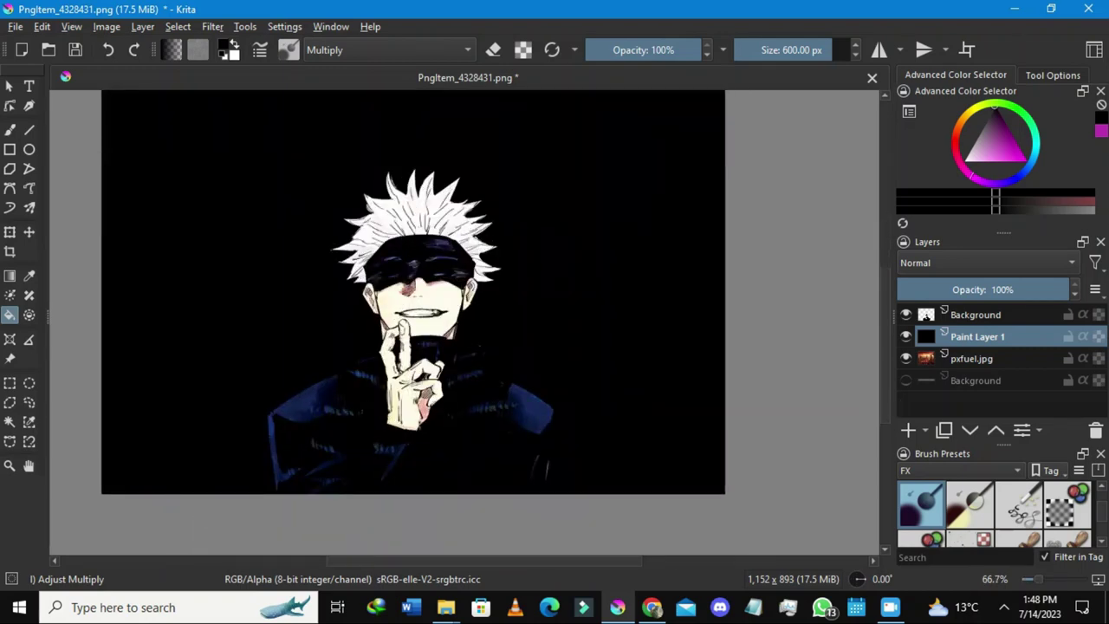
scroll(381, 217, up, 1)
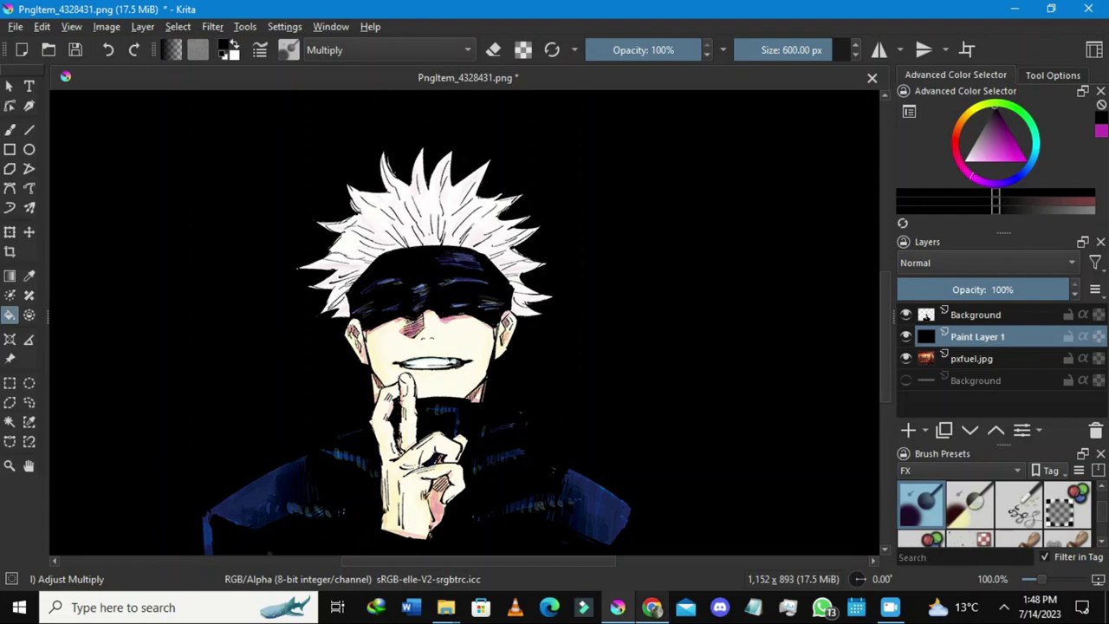
click(651, 607)
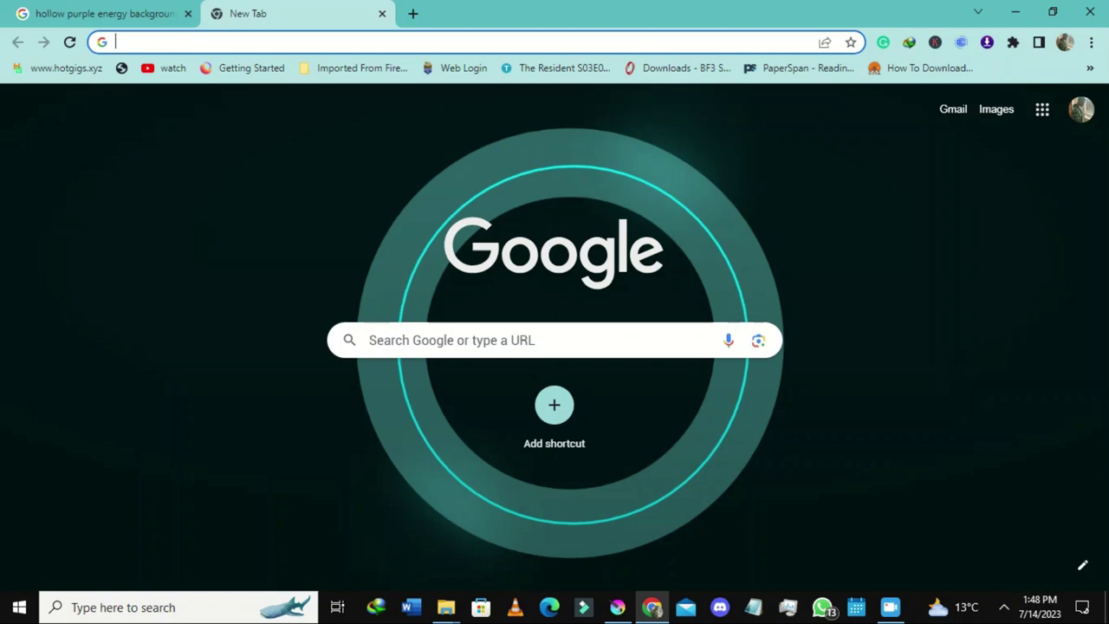
Step: Search the web for "hollow knight" from the new browser tab
text(hol)
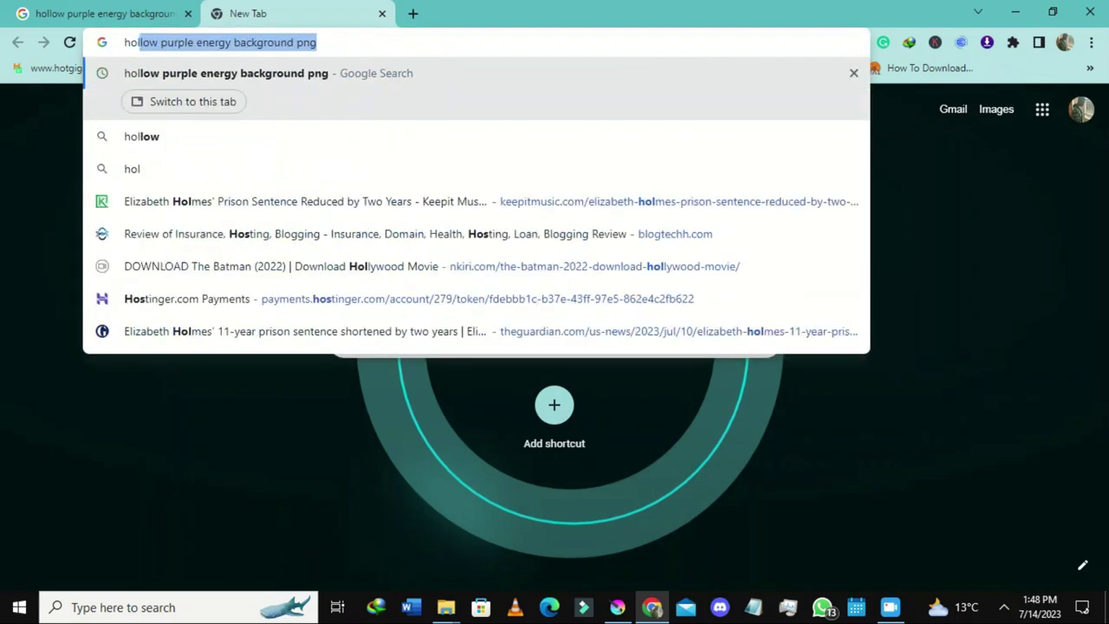
text(low)
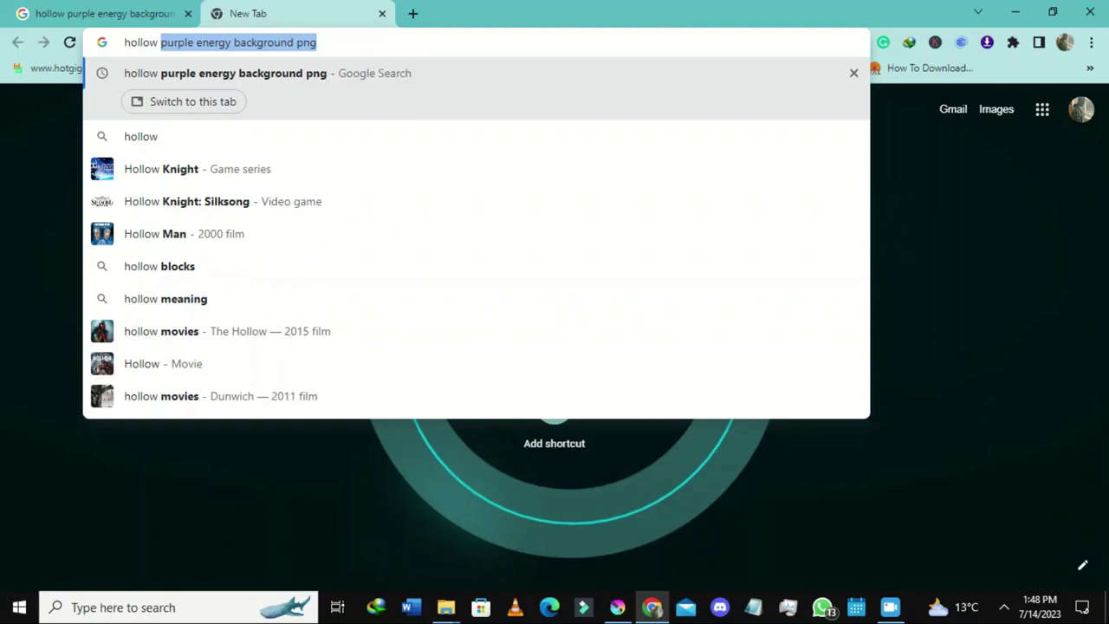
key(Delete)
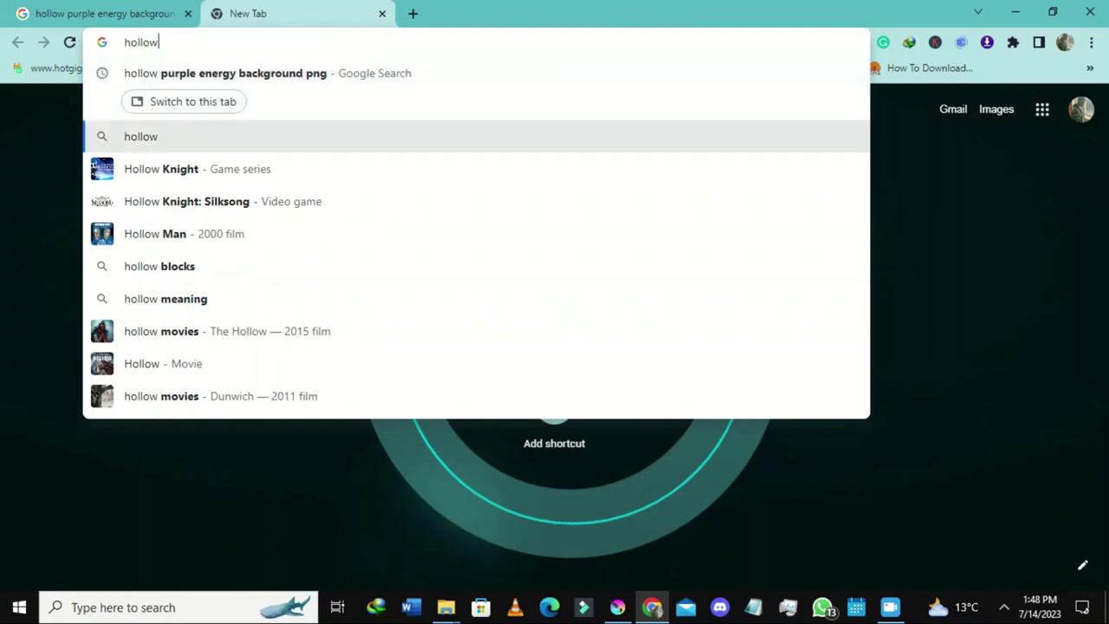
key(Down)
key(Return)
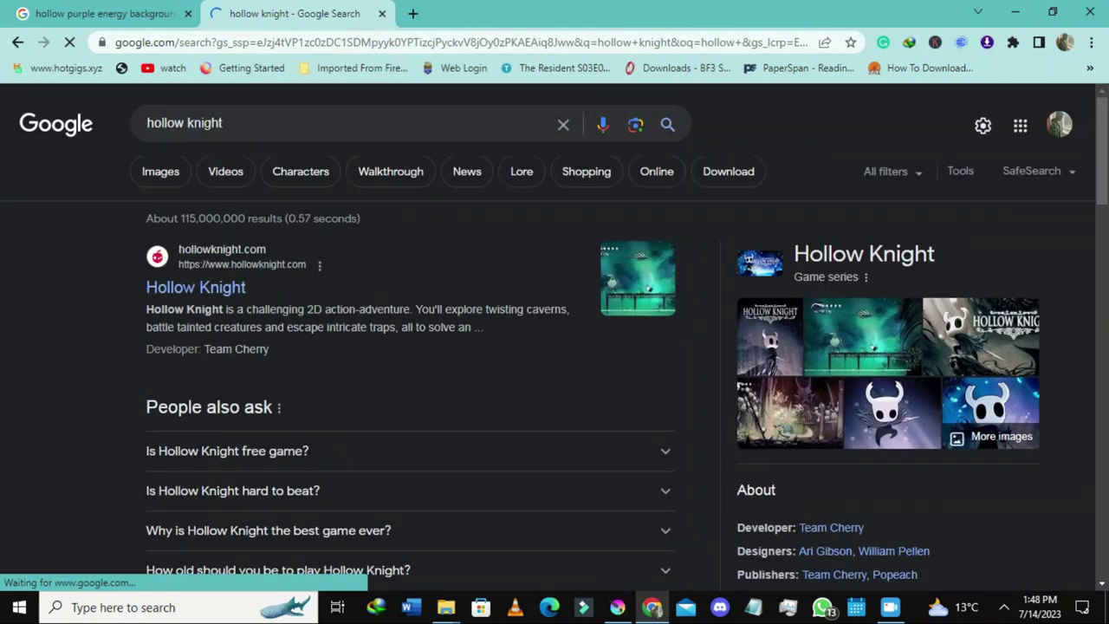
Step: Return to the "hollow purple energy background png" results and open Freepik's Purple Energy Images result in a new tab
key(ctrl+shift+Tab)
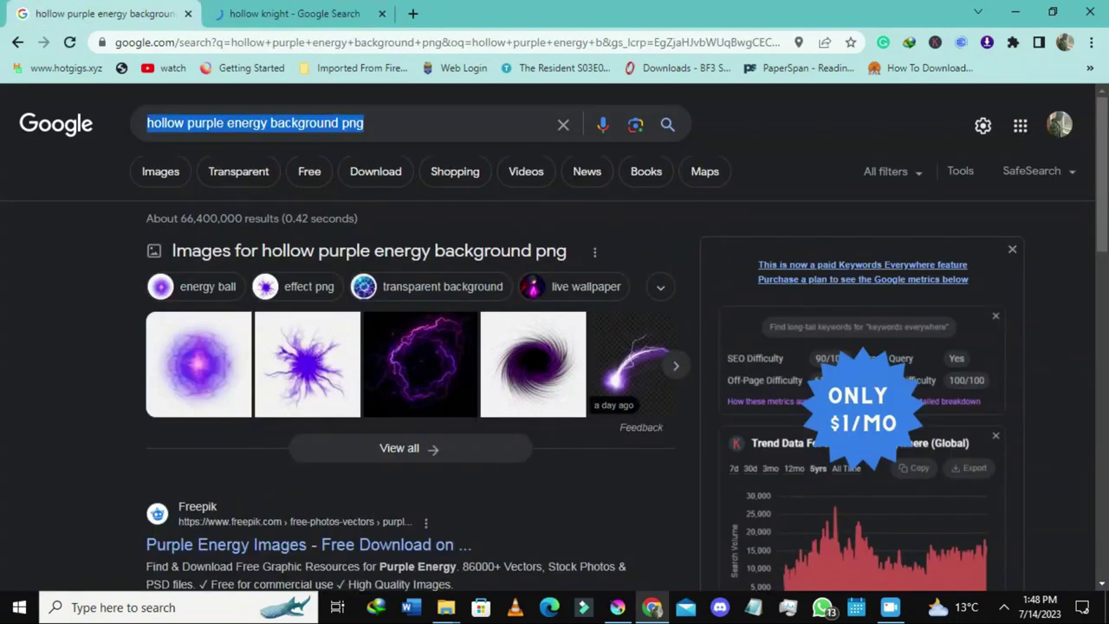
right_click(307, 116)
click(342, 173)
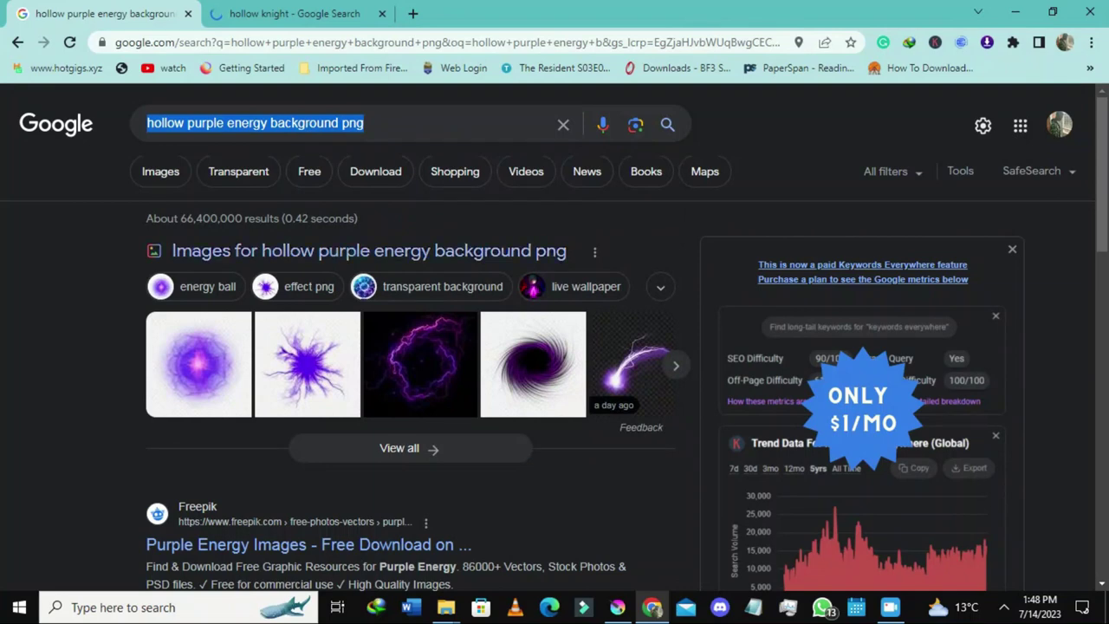
scroll(359, 152, down, 6)
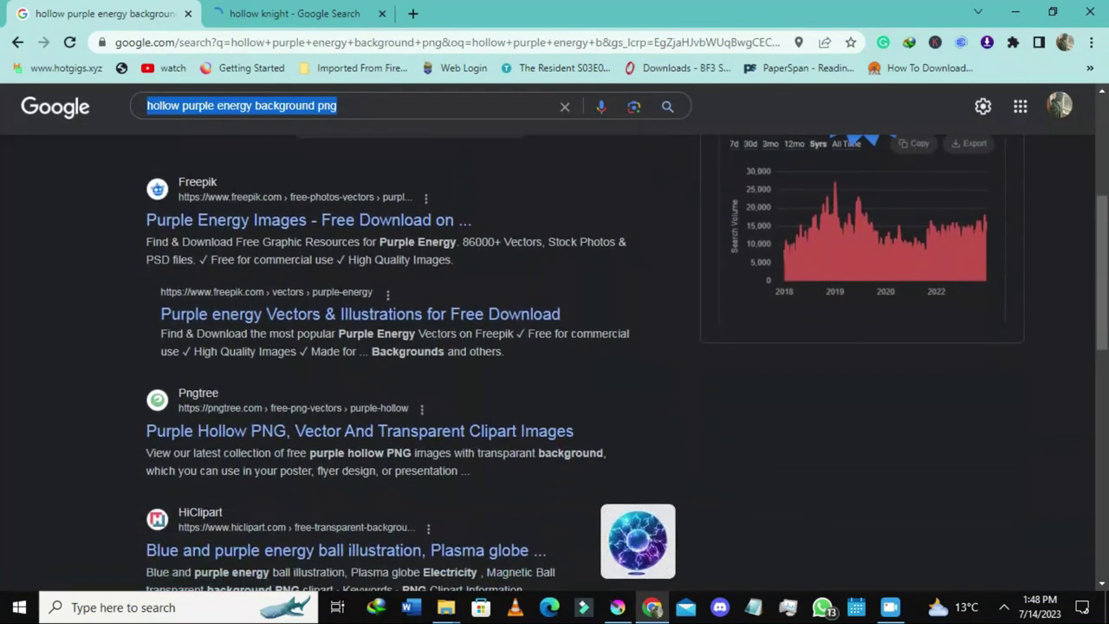
scroll(346, 389, down, 2)
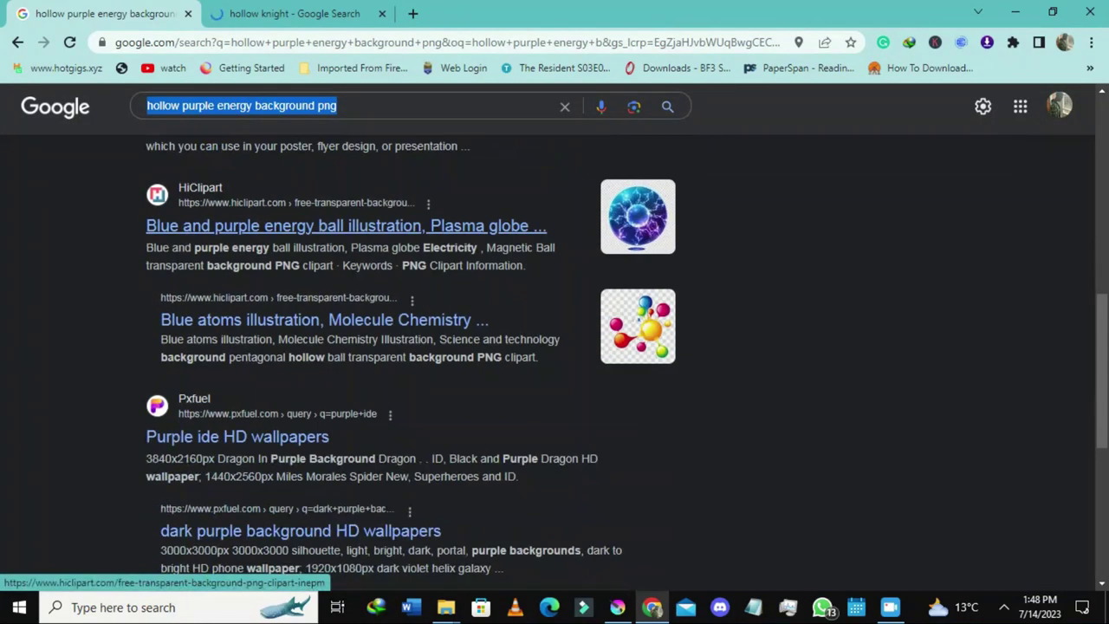
scroll(347, 389, down, 2)
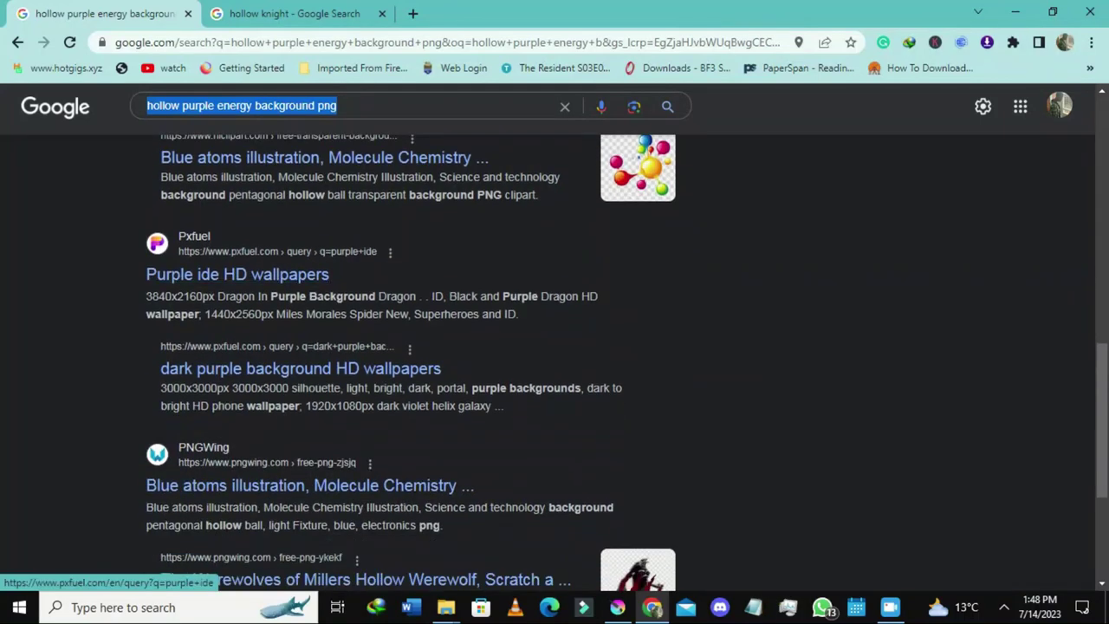
scroll(346, 386, up, 8)
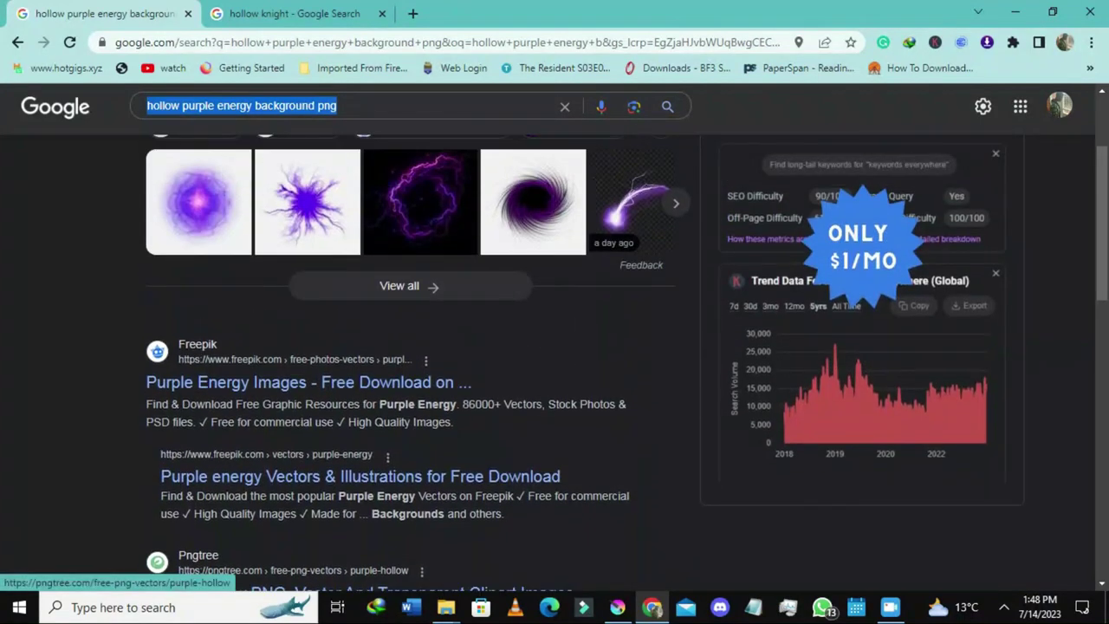
right_click(271, 382)
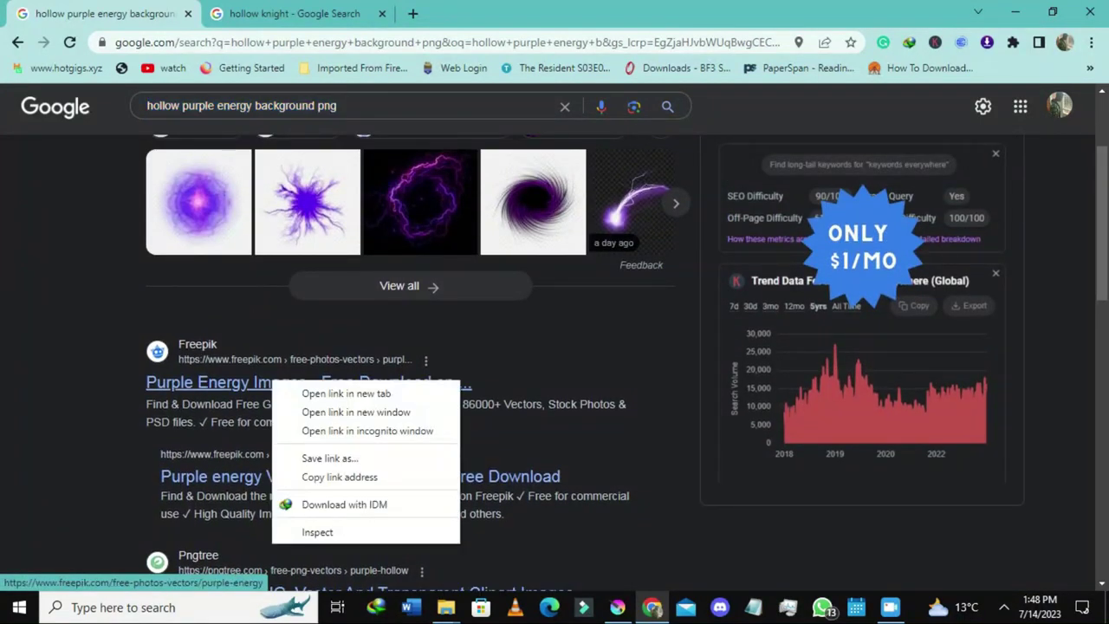
click(347, 389)
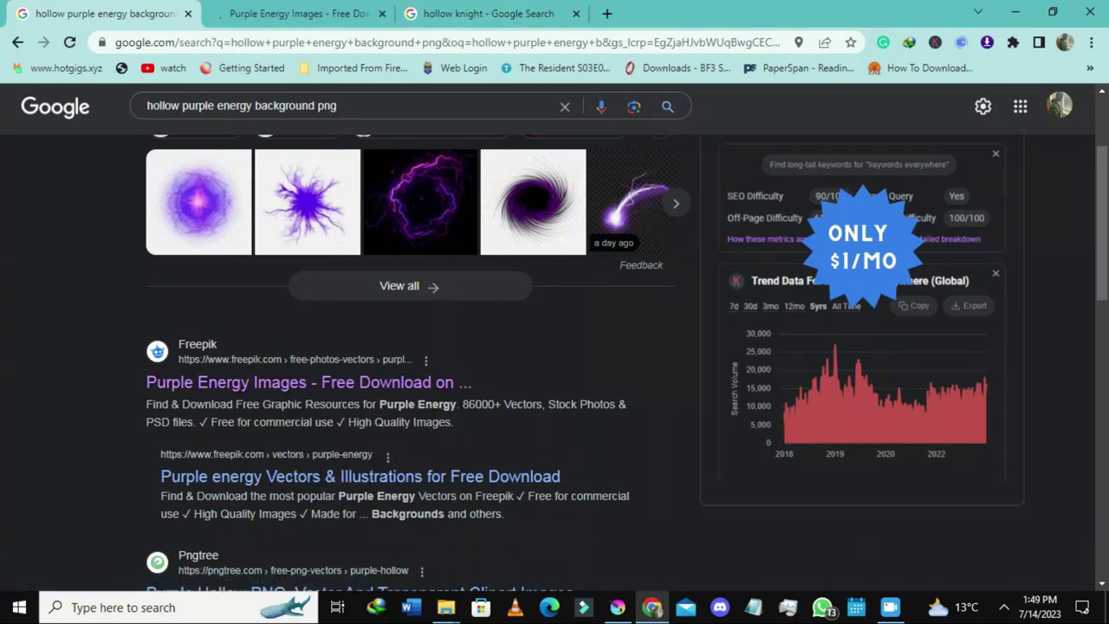
Step: Show the image results for "hollow purple energy background png" and look through them for an energy effect suiting the artwork
scroll(554, 338, up, 2)
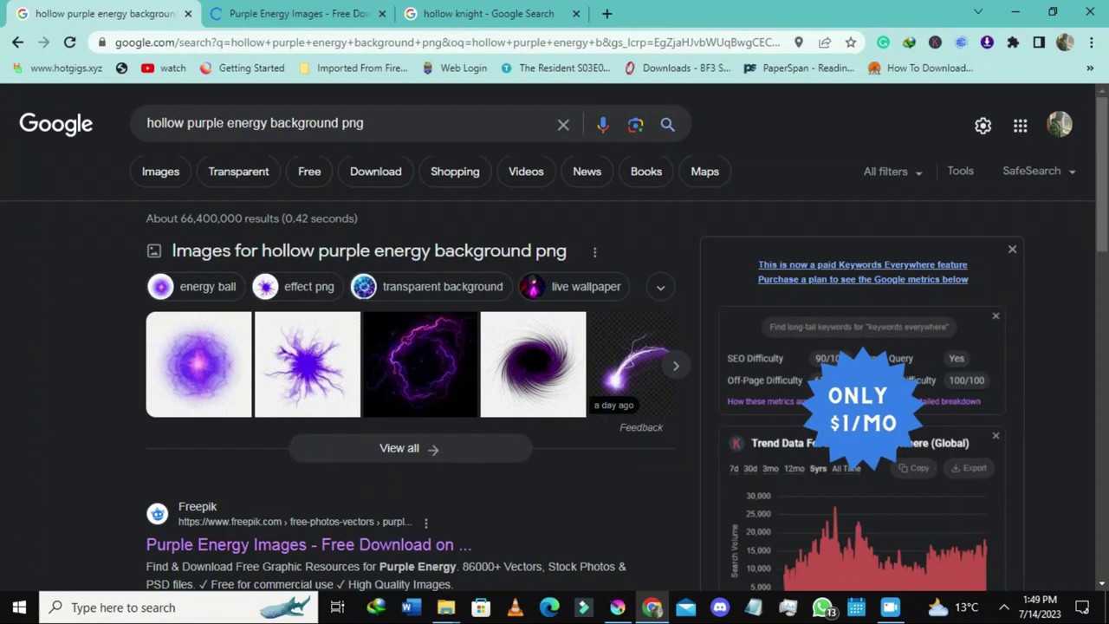
click(160, 171)
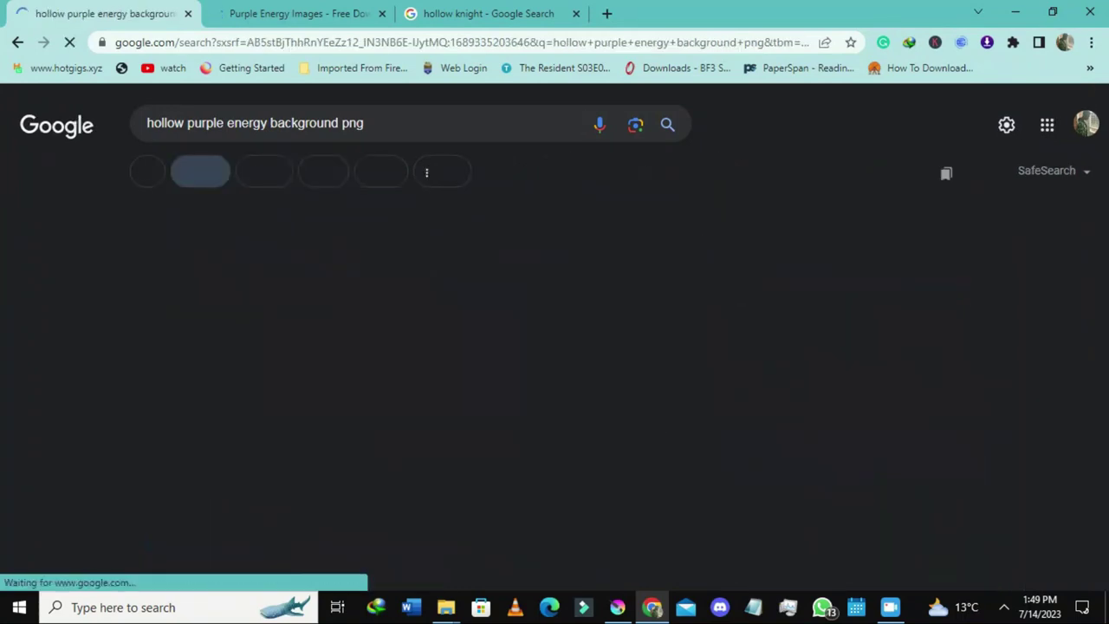
scroll(208, 268, down, 3)
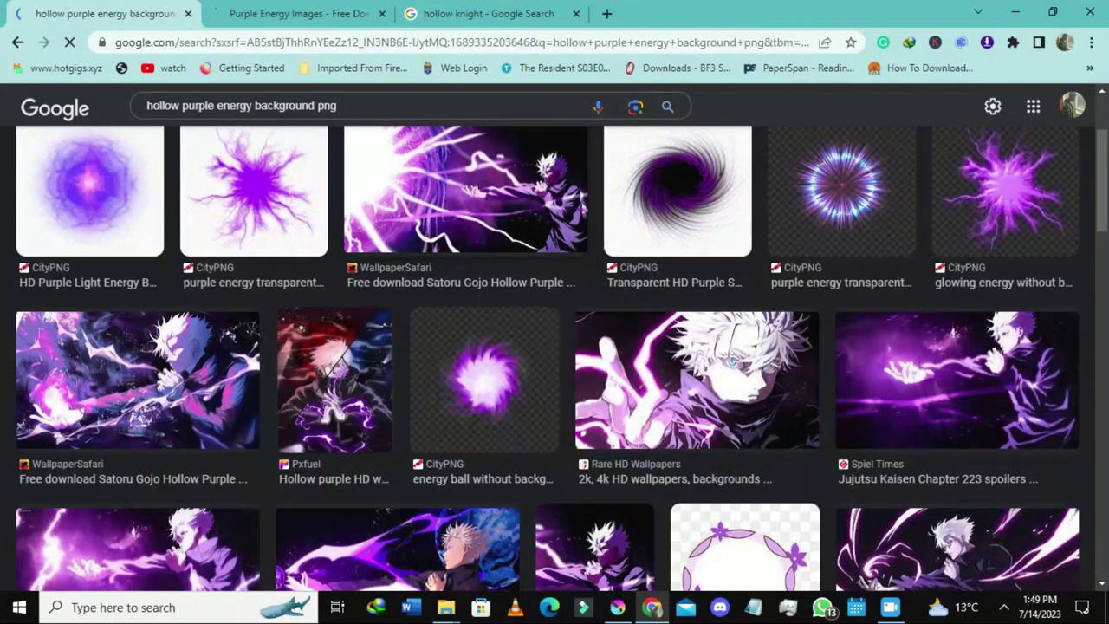
scroll(554, 359, down, 2)
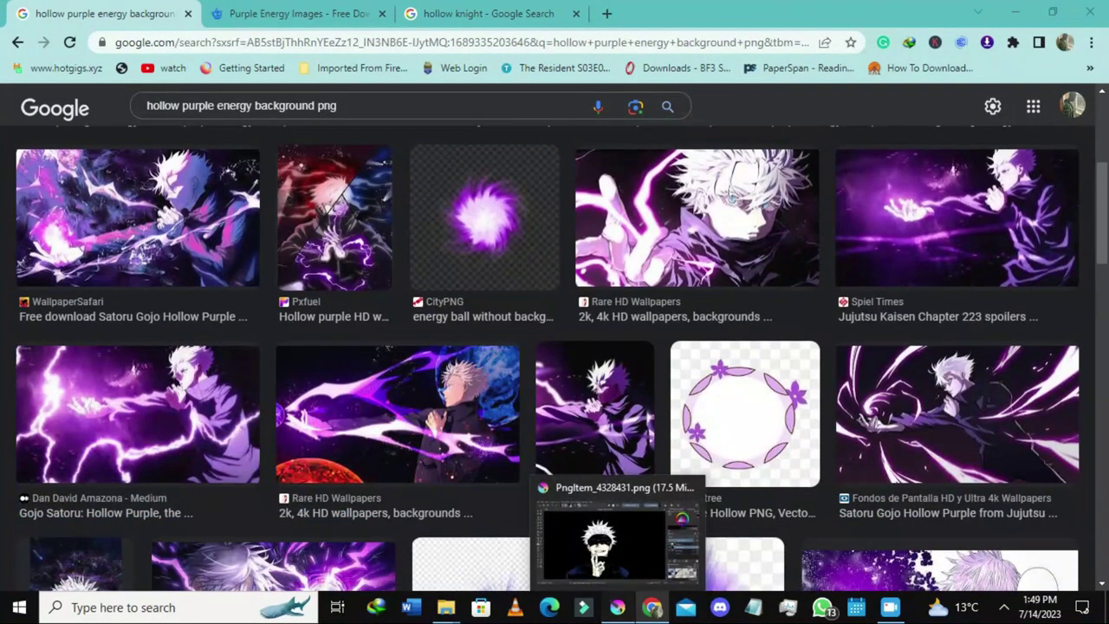
click(617, 606)
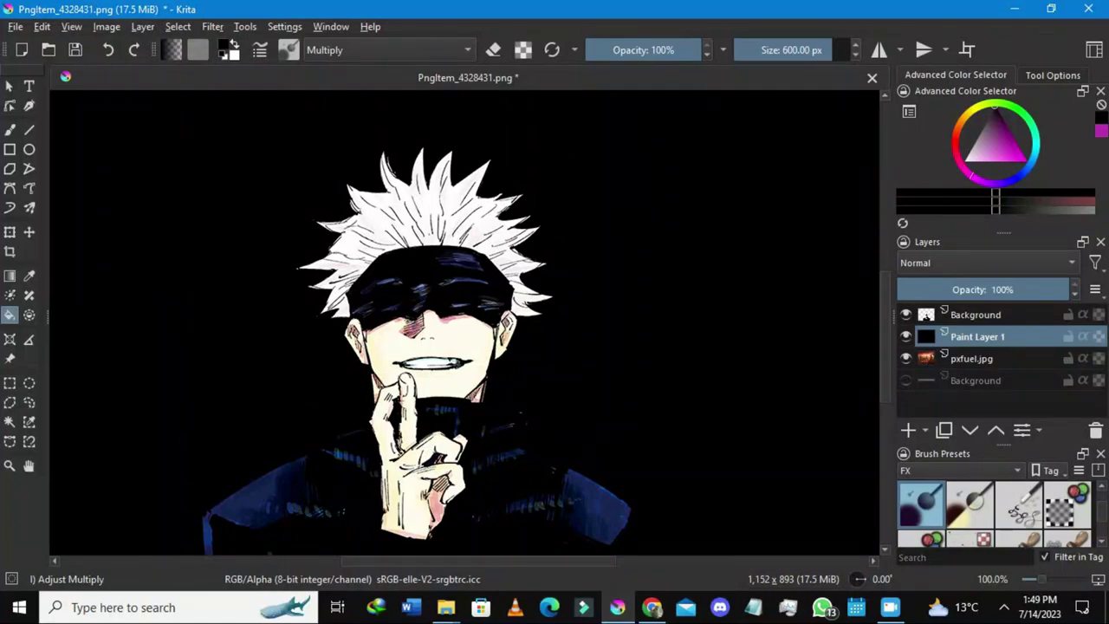
click(651, 606)
scroll(554, 358, down, 2)
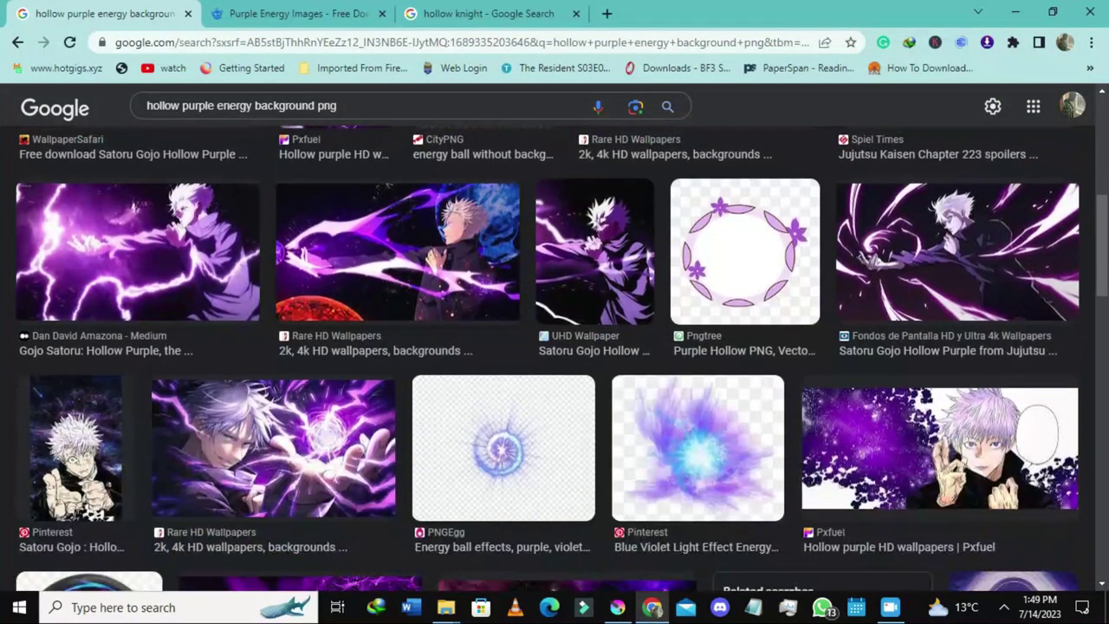
scroll(554, 358, down, 2)
scroll(555, 358, down, 4)
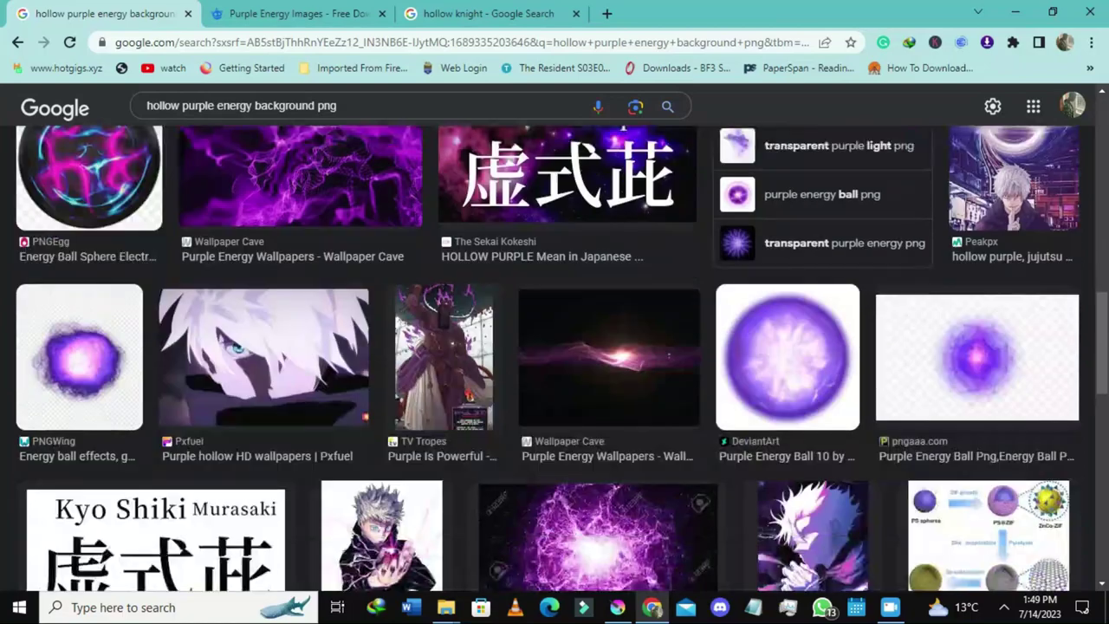
scroll(554, 358, down, 2)
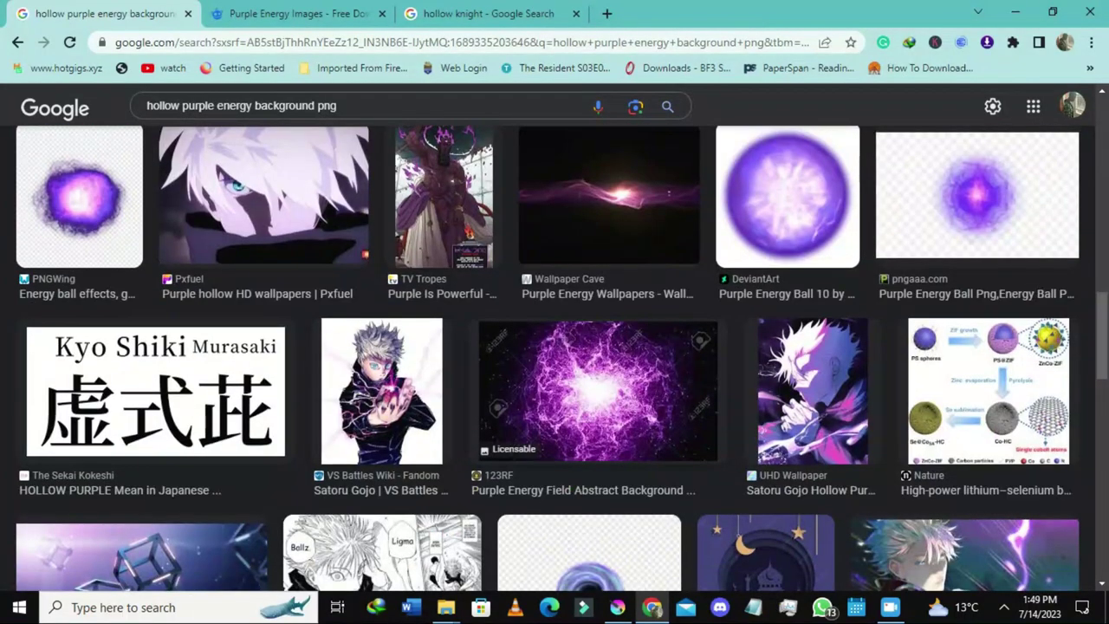
scroll(555, 359, up, 8)
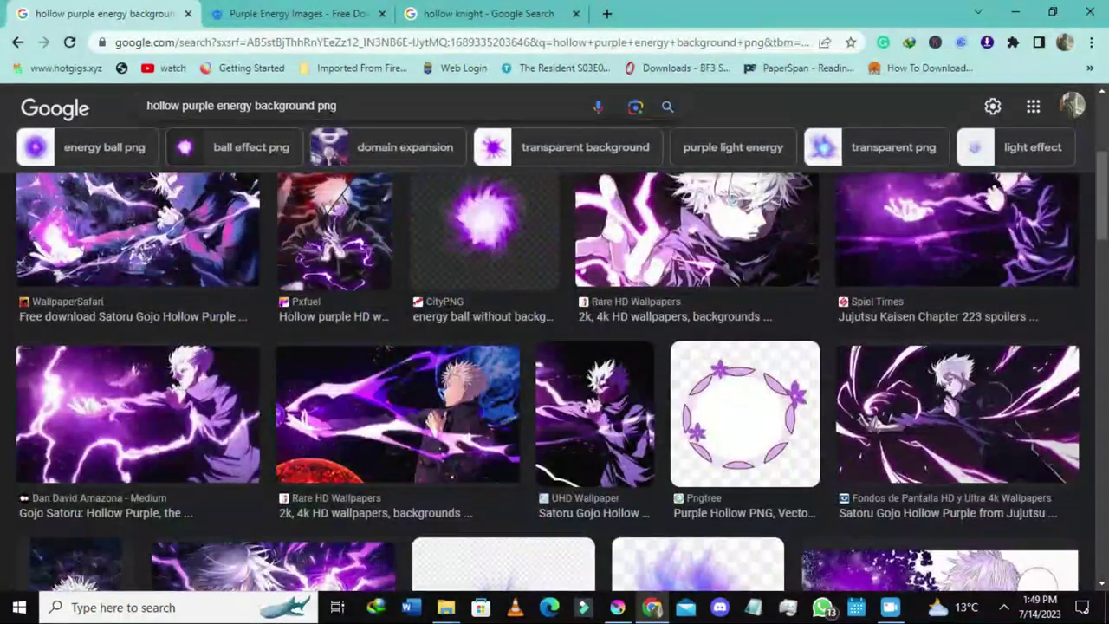
Step: Narrow the image results to "ball effect png" and look through the energy balls
click(585, 147)
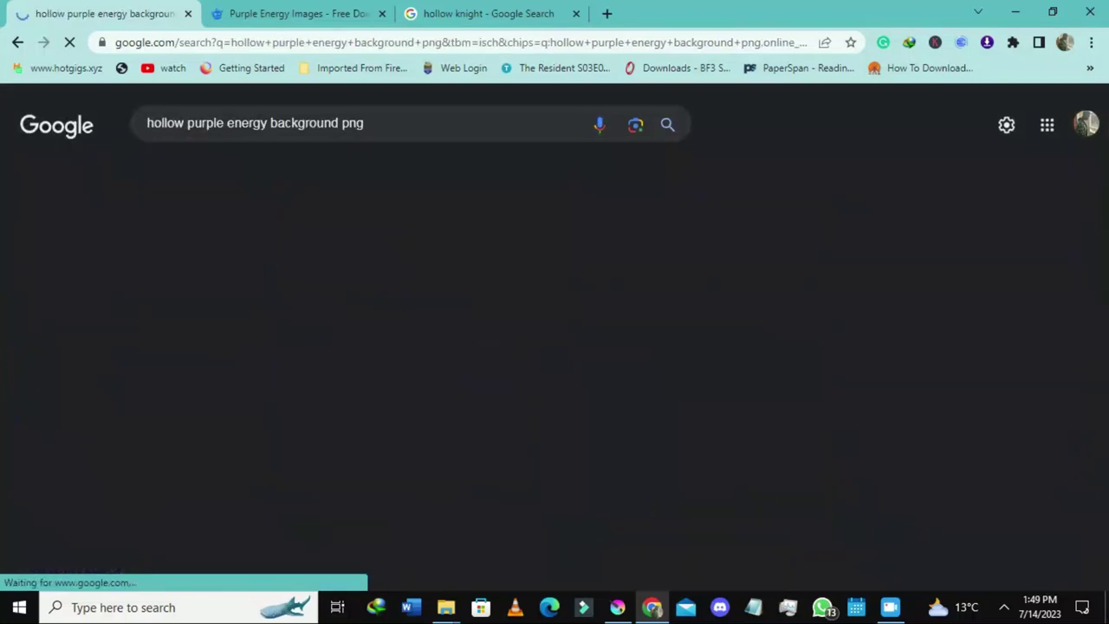
scroll(555, 359, down, 3)
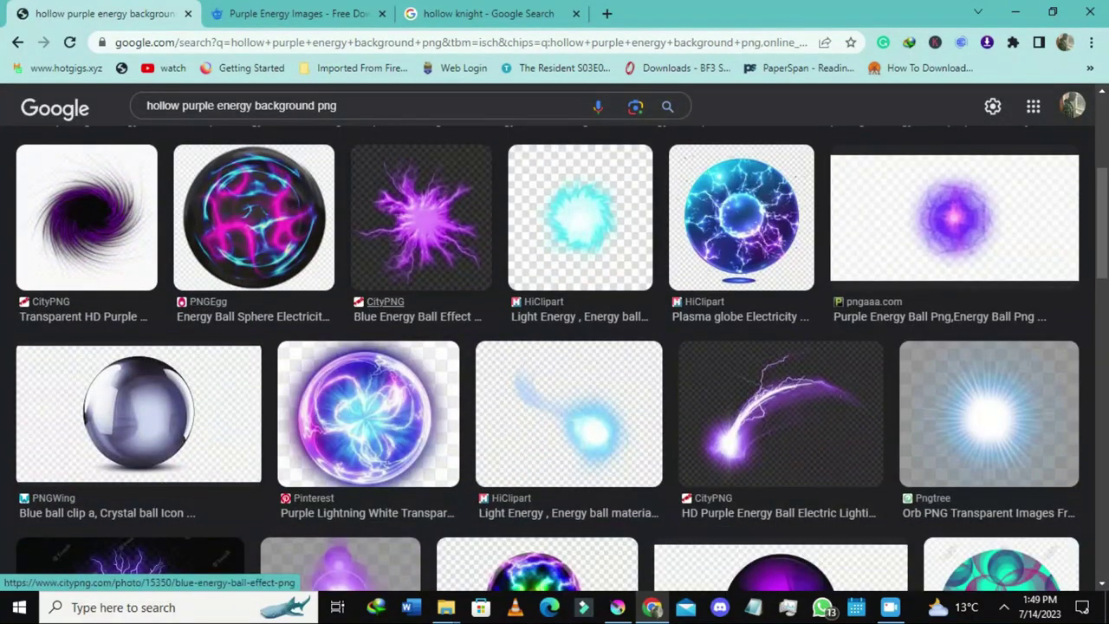
scroll(554, 359, down, 2)
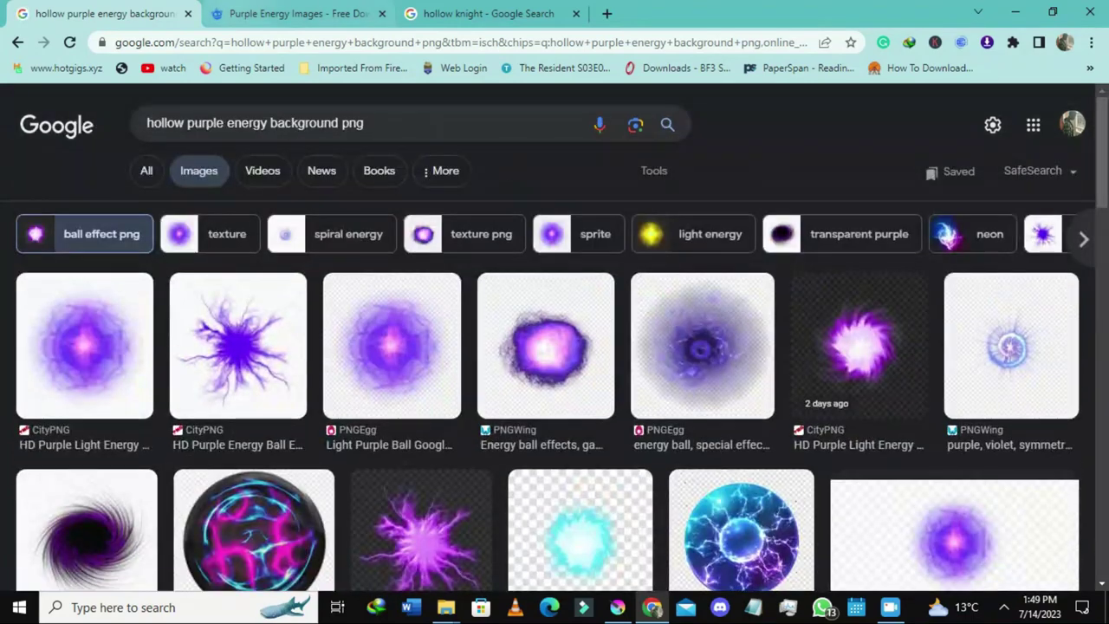
Step: Browse Freepik's purple energy images in the other tab and open the pink and purple electric ball lightning vector
key(ctrl+Tab)
scroll(554, 346, down, 3)
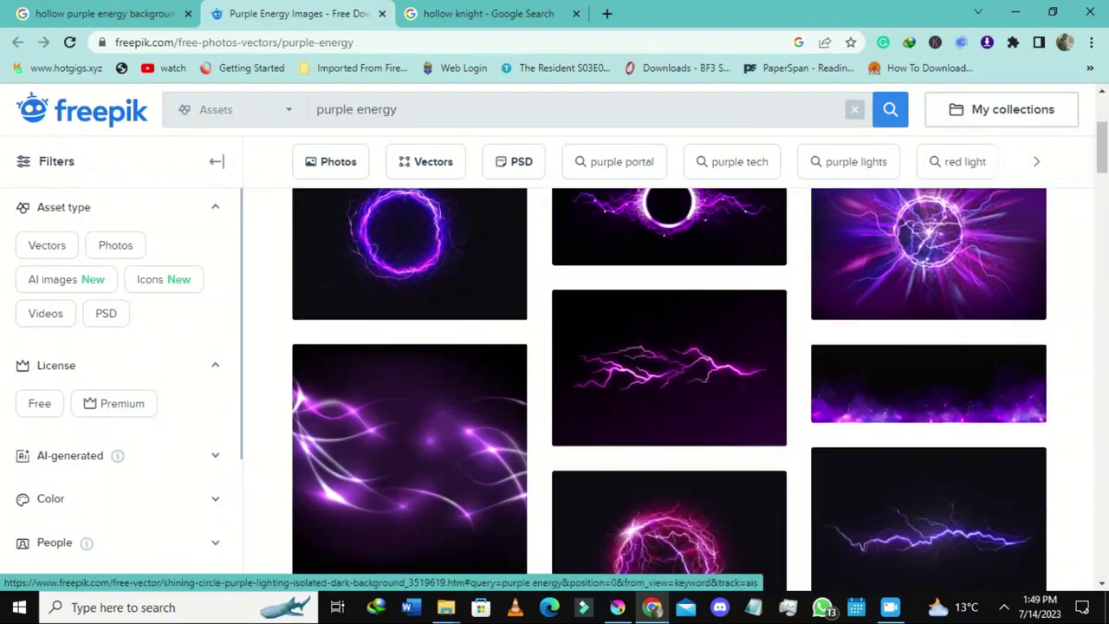
scroll(416, 364, up, 2)
scroll(416, 364, down, 6)
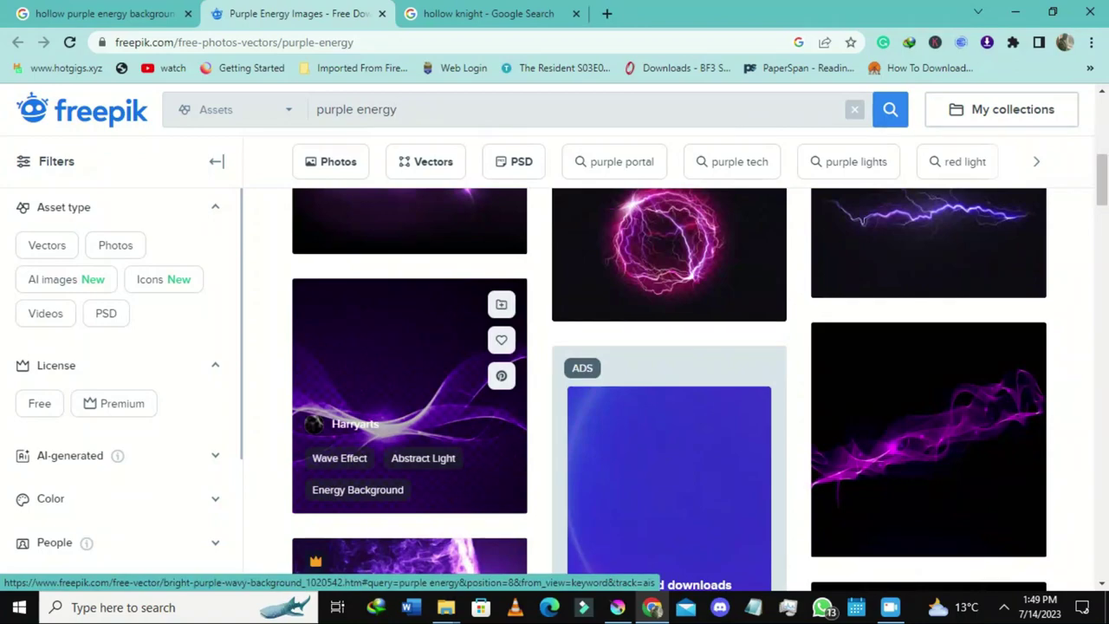
scroll(669, 381, up, 3)
scroll(669, 382, down, 2)
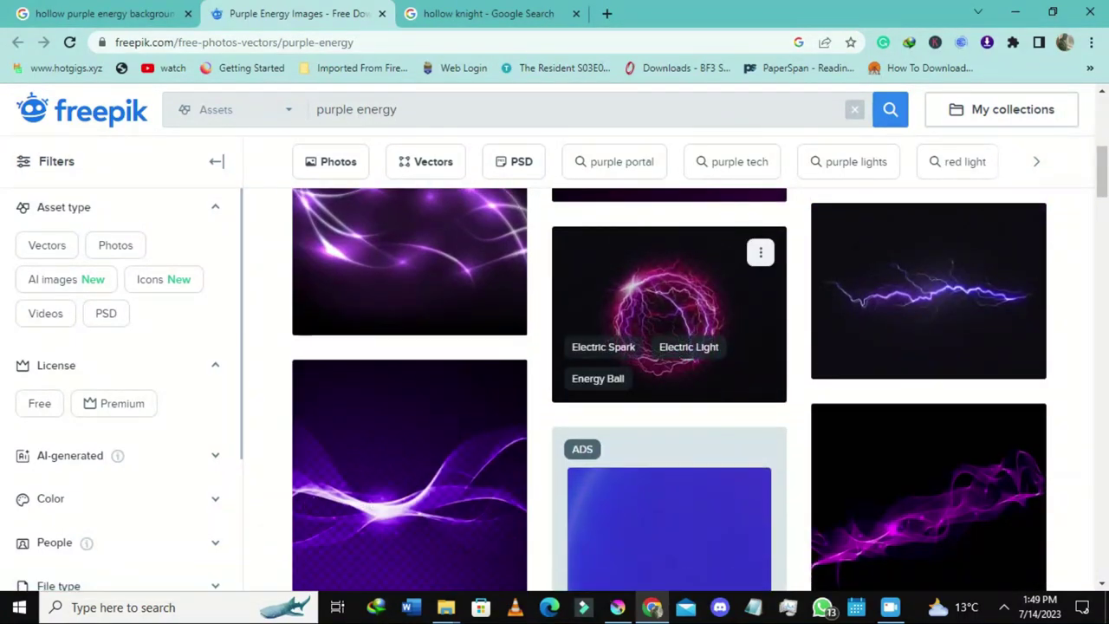
click(669, 286)
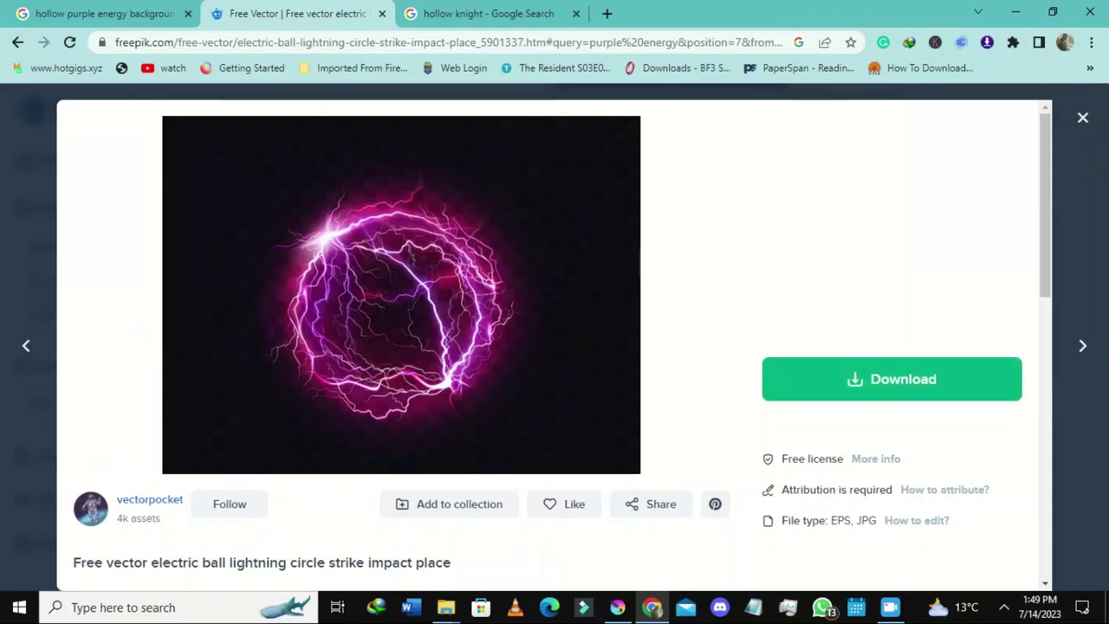
Step: Look through the vector's related suggestions and open the blue and purple ball lightning image
scroll(641, 262, down, 4)
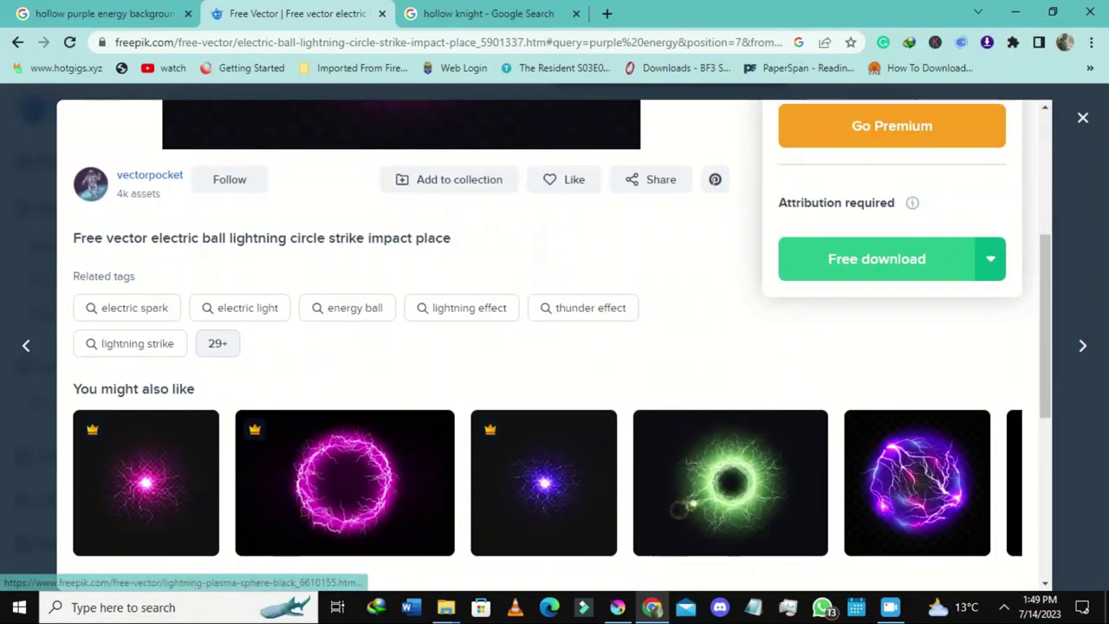
scroll(270, 485, down, 2)
scroll(270, 530, down, 3)
scroll(271, 530, up, 4)
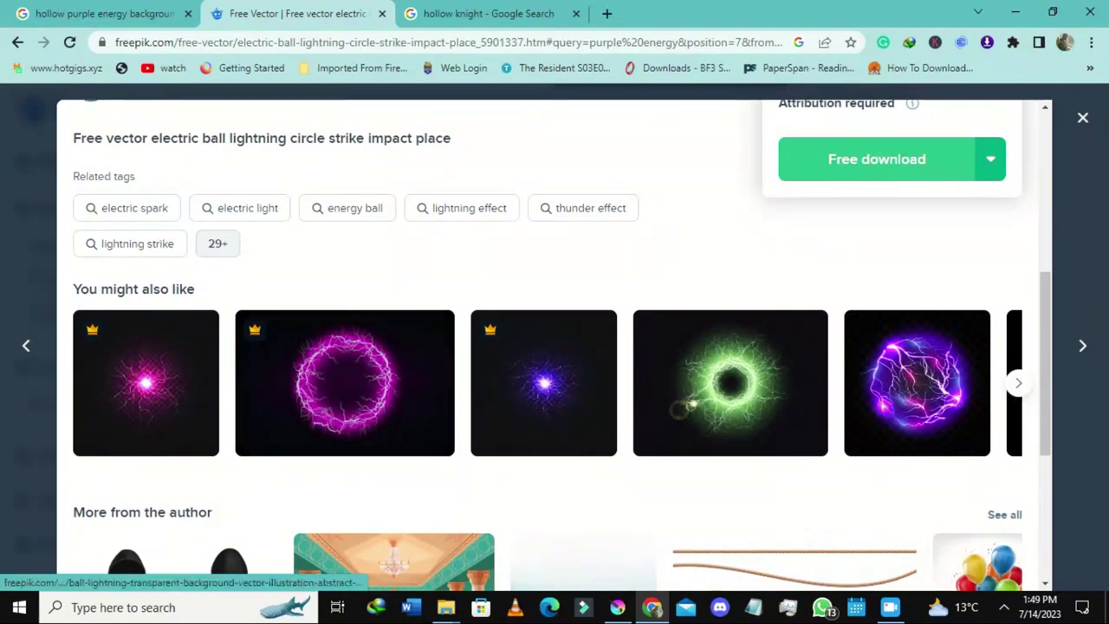
click(917, 382)
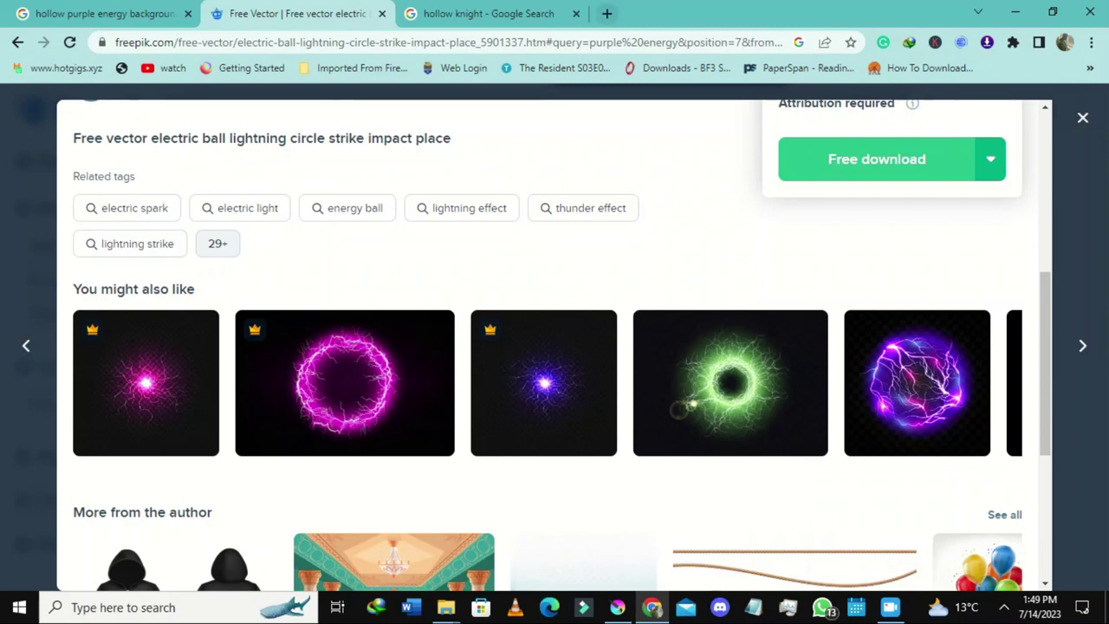
Step: Search for "bing ai image generator" in a new tab and open Microsoft Bing's Image Creator
key(ctrl+t)
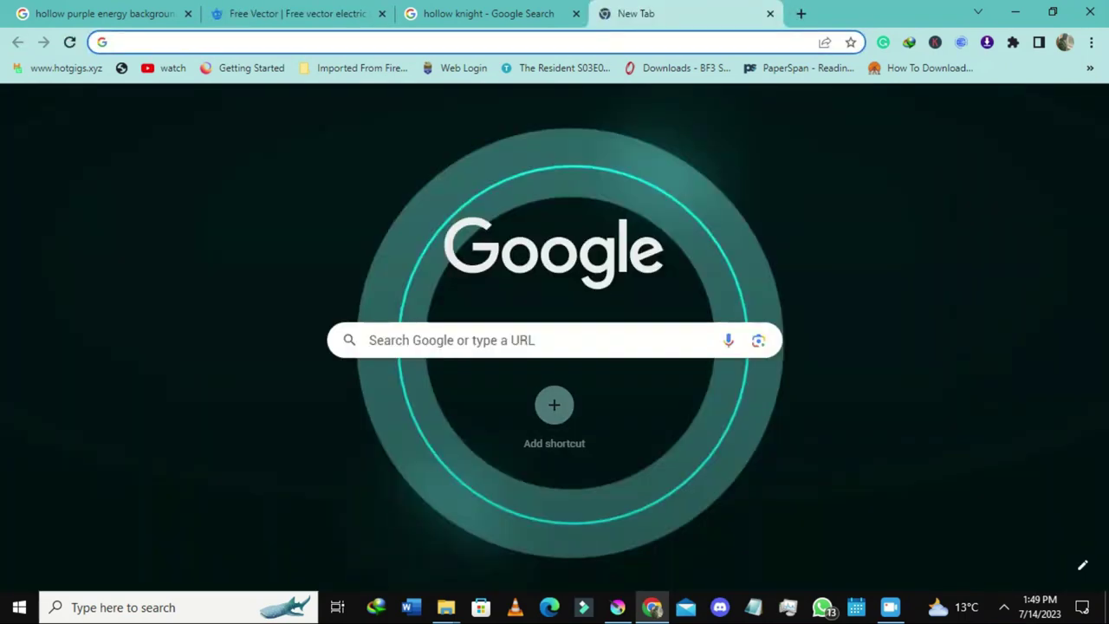
text(bing ai image generator)
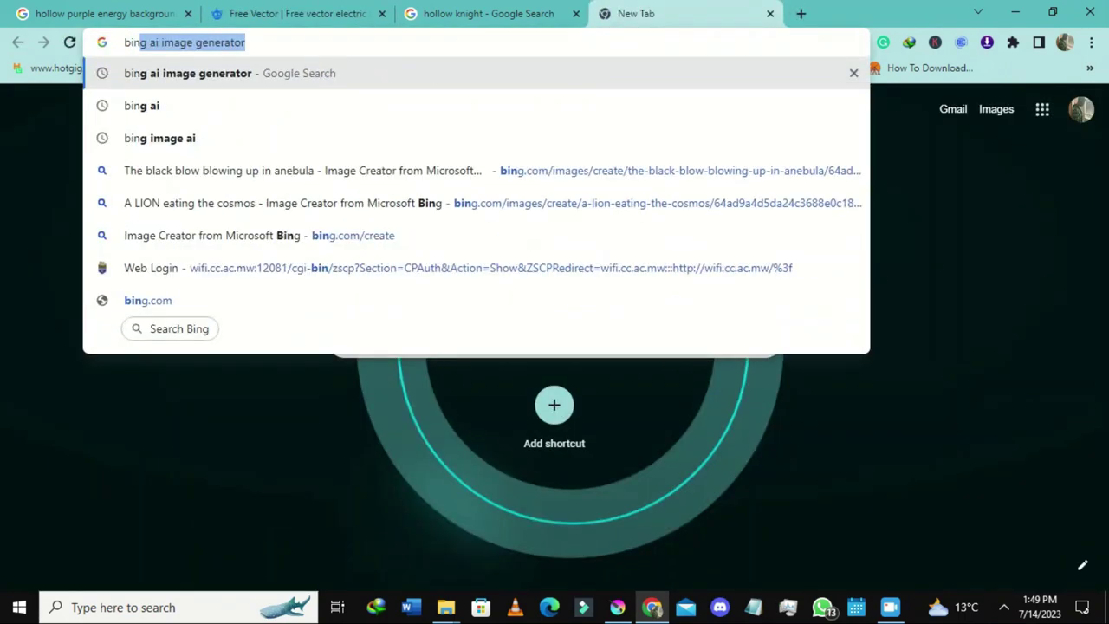
key(Return)
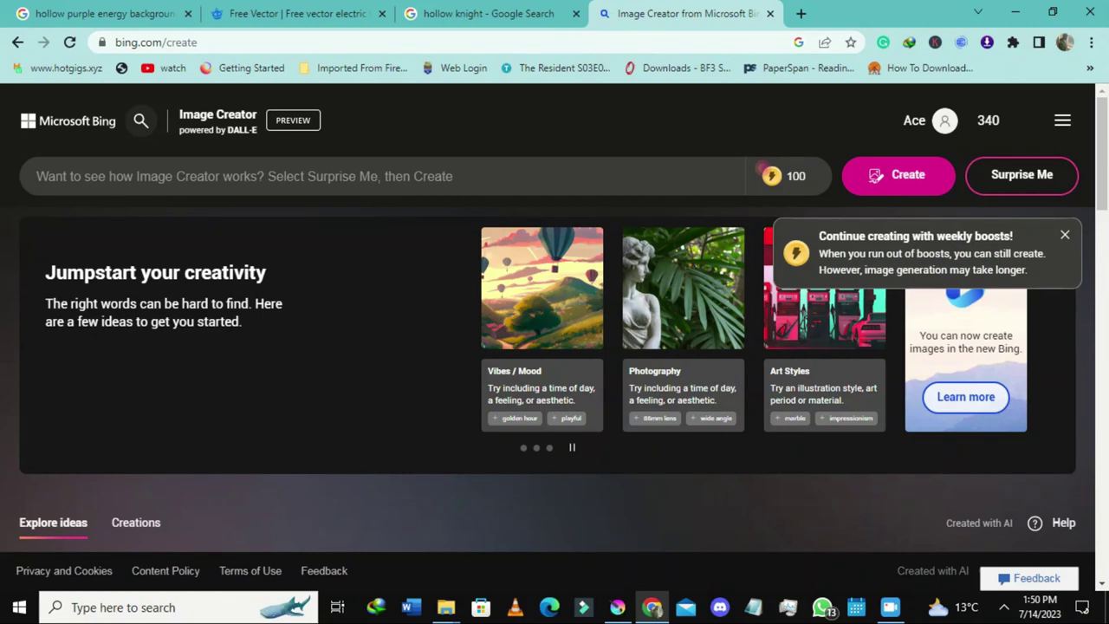
scroll(554, 381, down, 2)
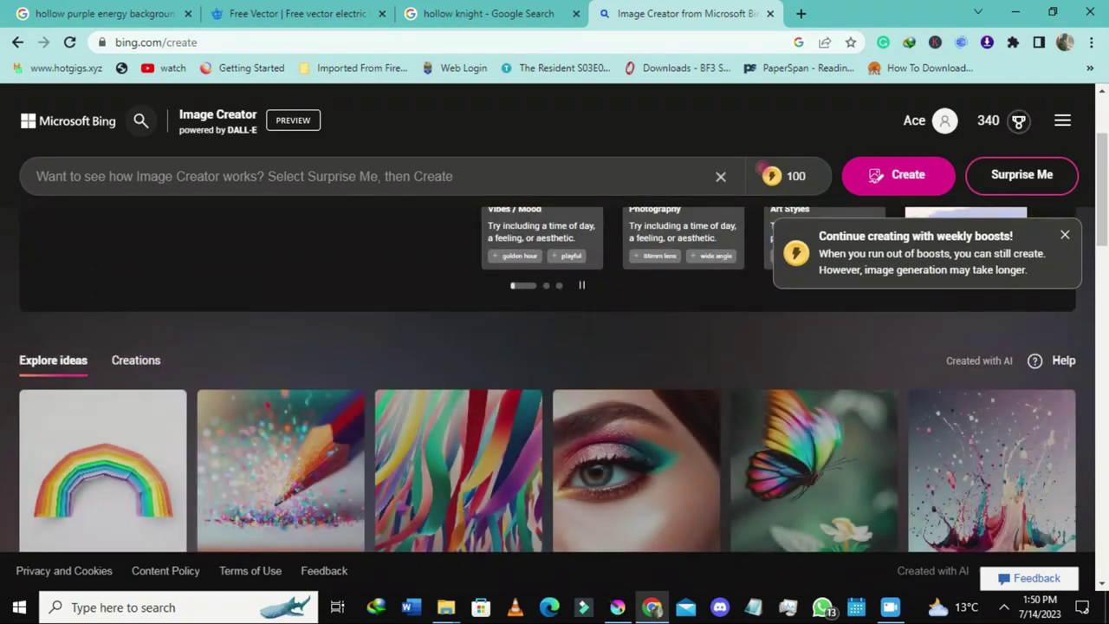
Step: Generate AI images from the prompt "hollow purple energy", trimming "background png" off the pasted text
right_click(392, 179)
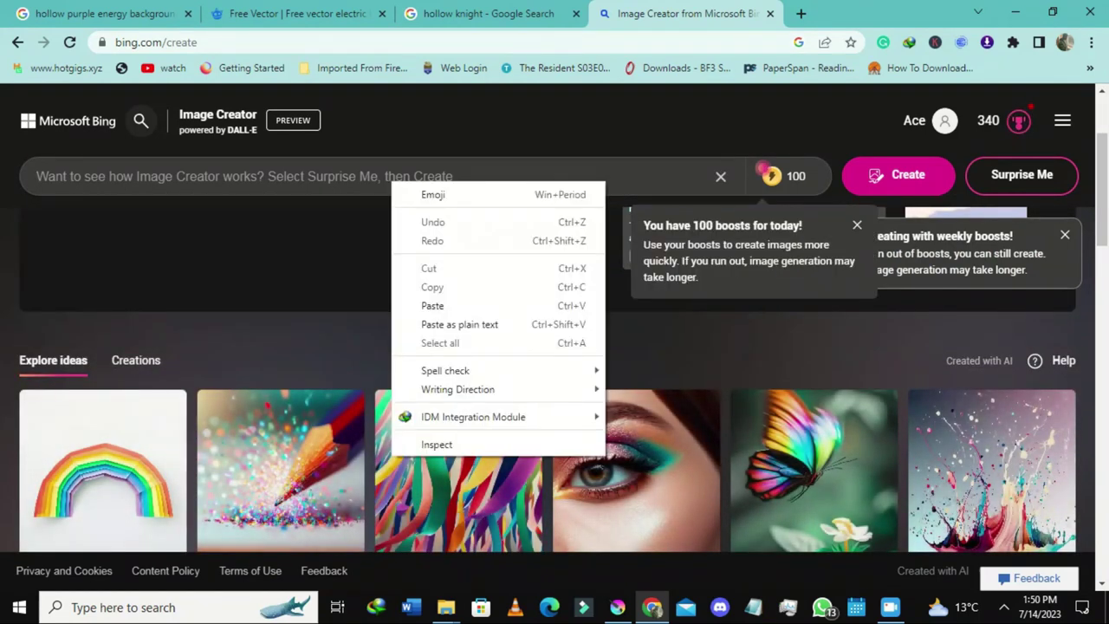
click(442, 306)
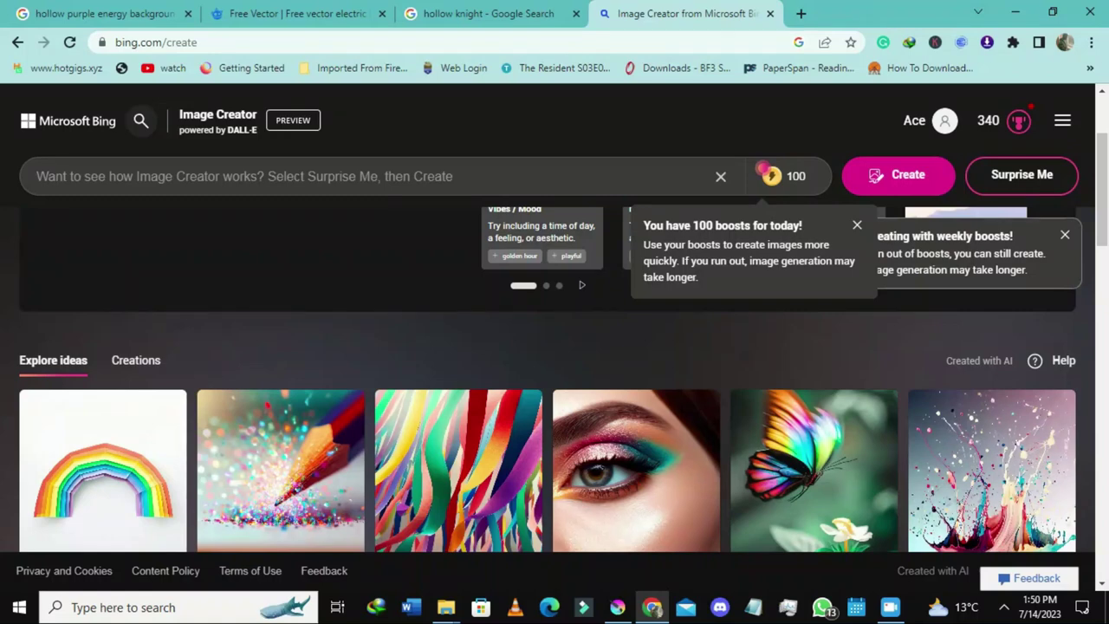
text(hollow purple energy background png)
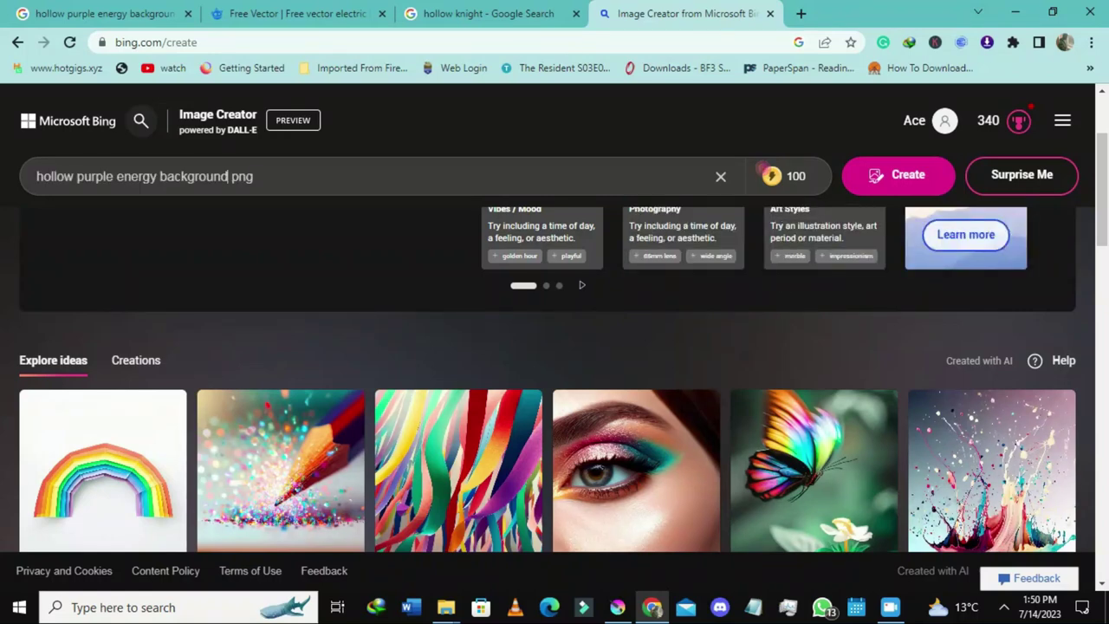
double_click(226, 177)
mouse_move(157, 177)
mouse_down()
mouse_move(254, 177)
mouse_move(161, 177)
mouse_up()
click(255, 176)
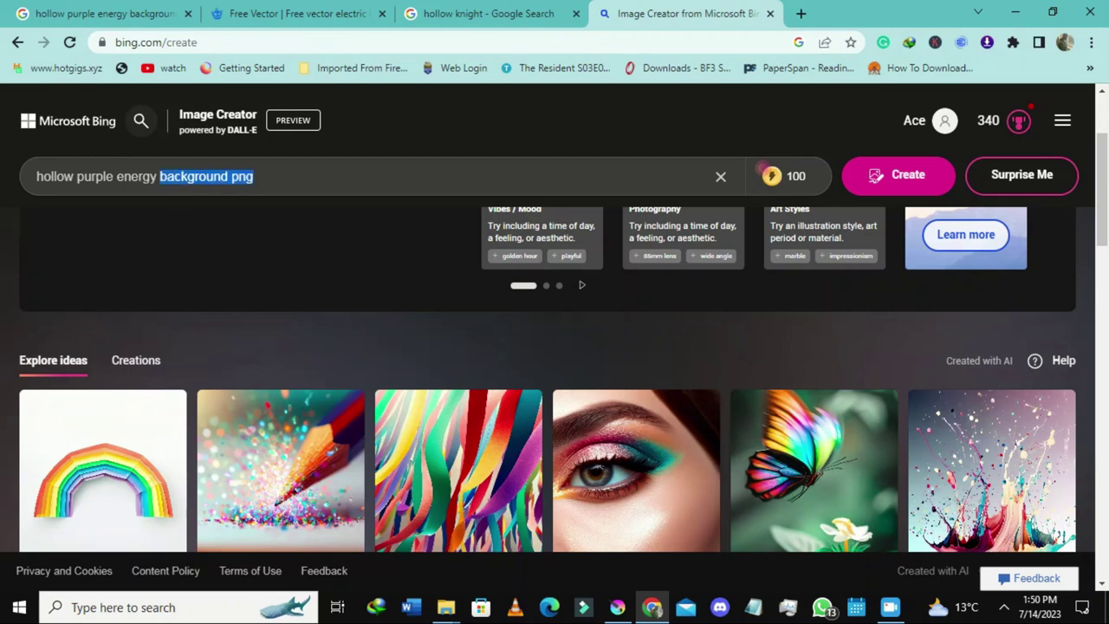
key(BackSpace)
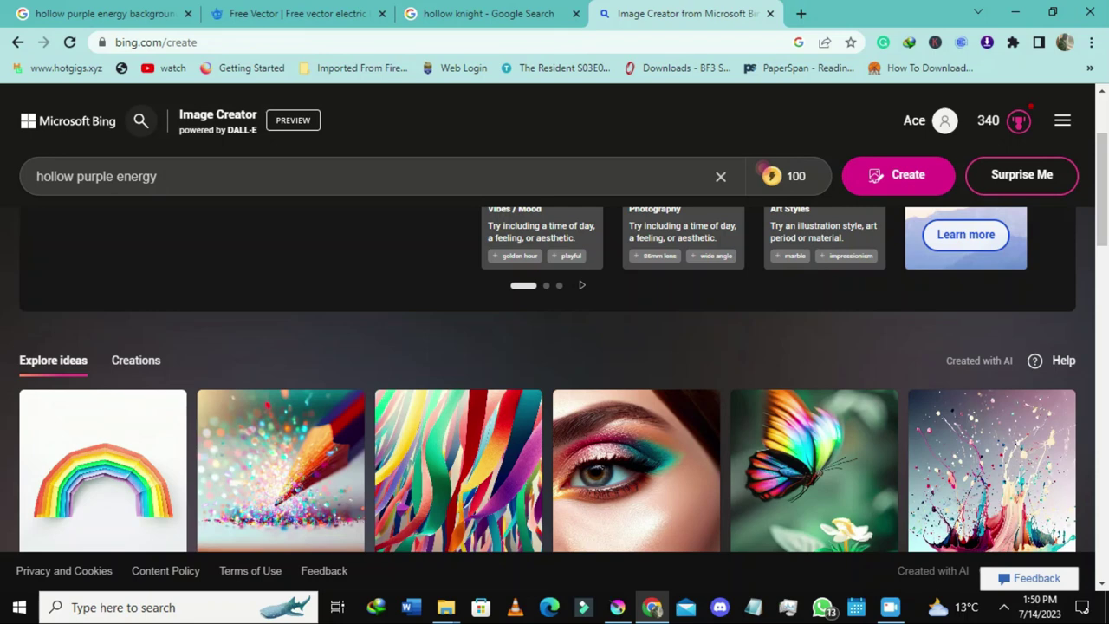
key(Return)
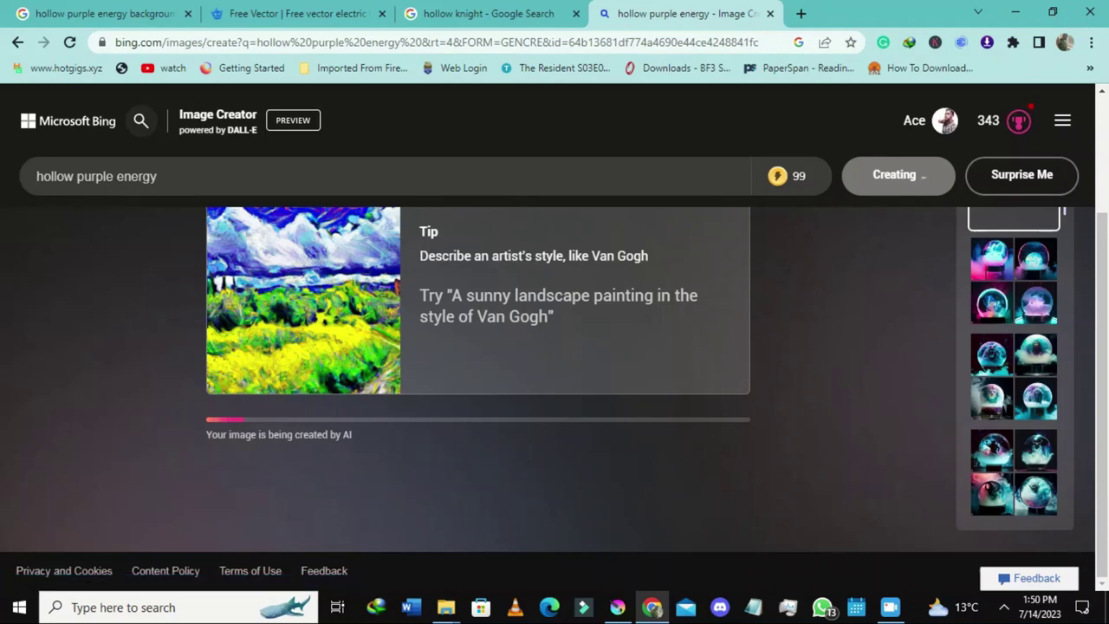
Step: Look over the rest of the Freepik vector page, and close the Freepik and "hollow knight" search tabs
click(295, 14)
scroll(554, 347, down, 1)
scroll(679, 327, down, 3)
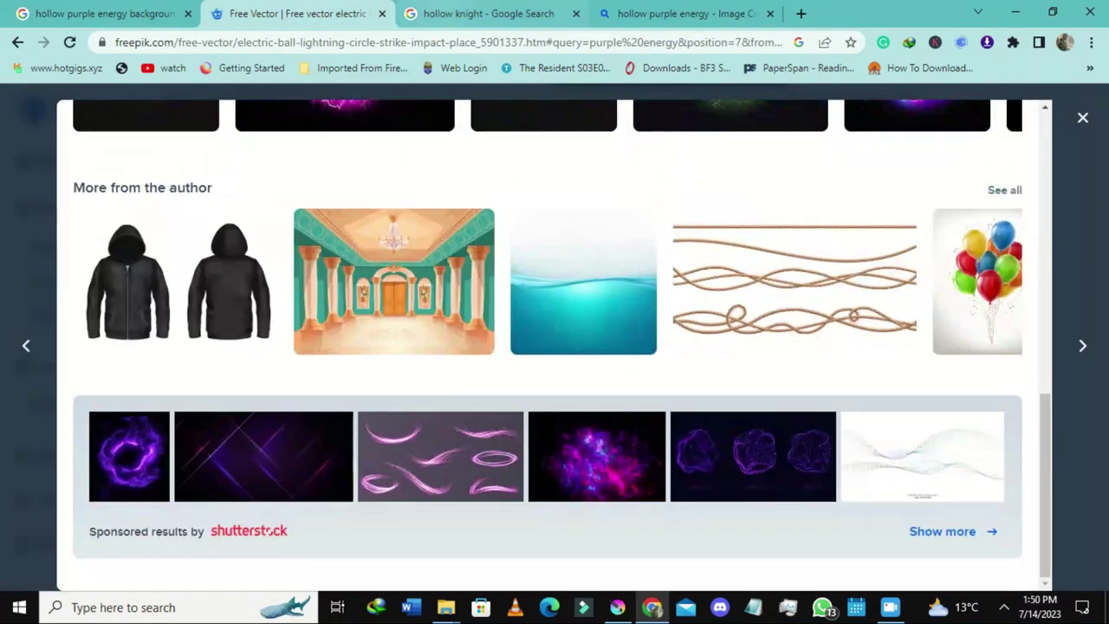
click(488, 13)
click(382, 13)
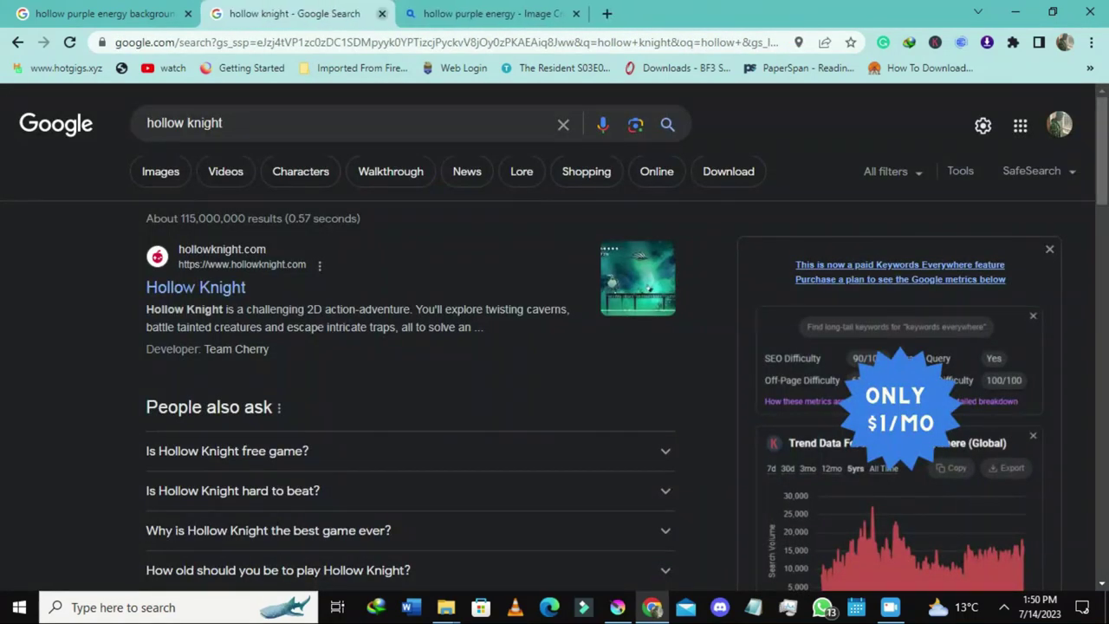
click(382, 13)
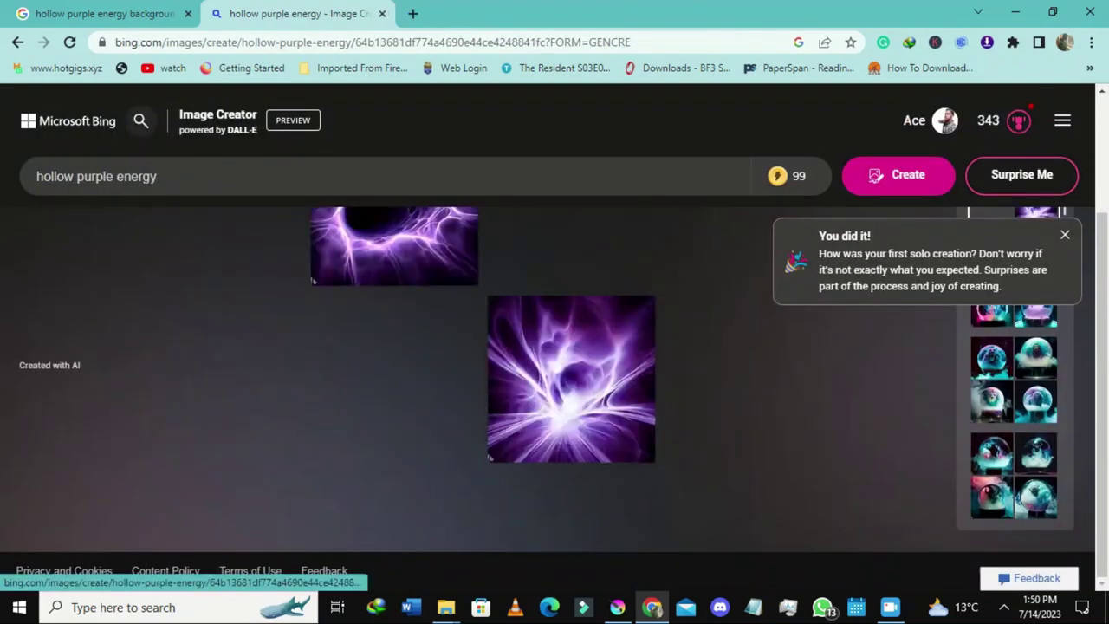
Step: Look over the generated images and download the purple lightning burst with the bright white centre
scroll(395, 433, up, 2)
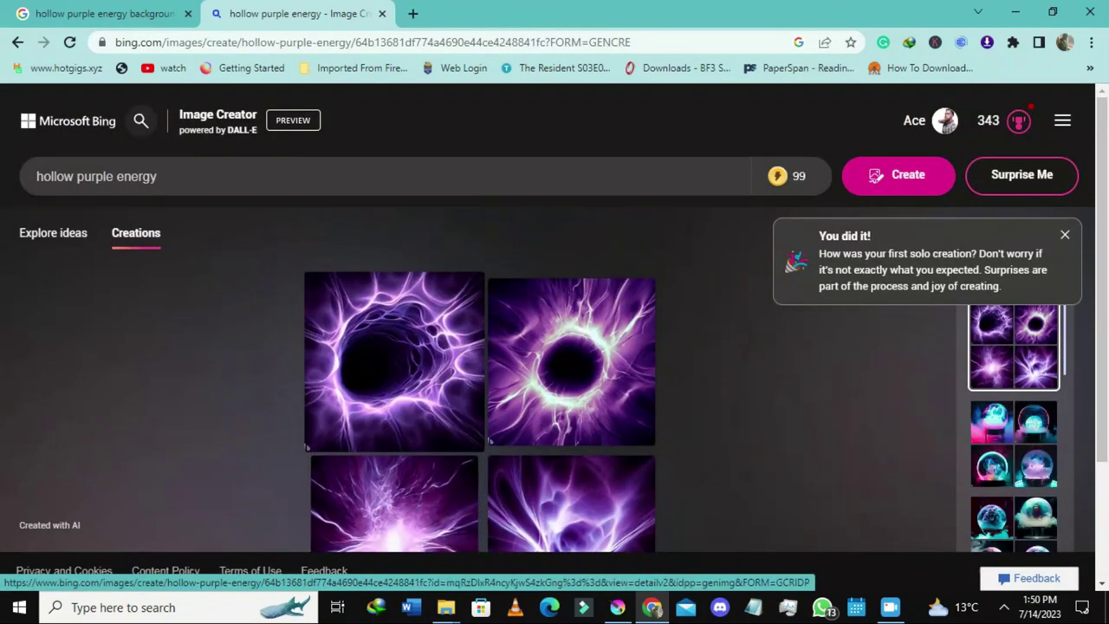
scroll(412, 355, down, 2)
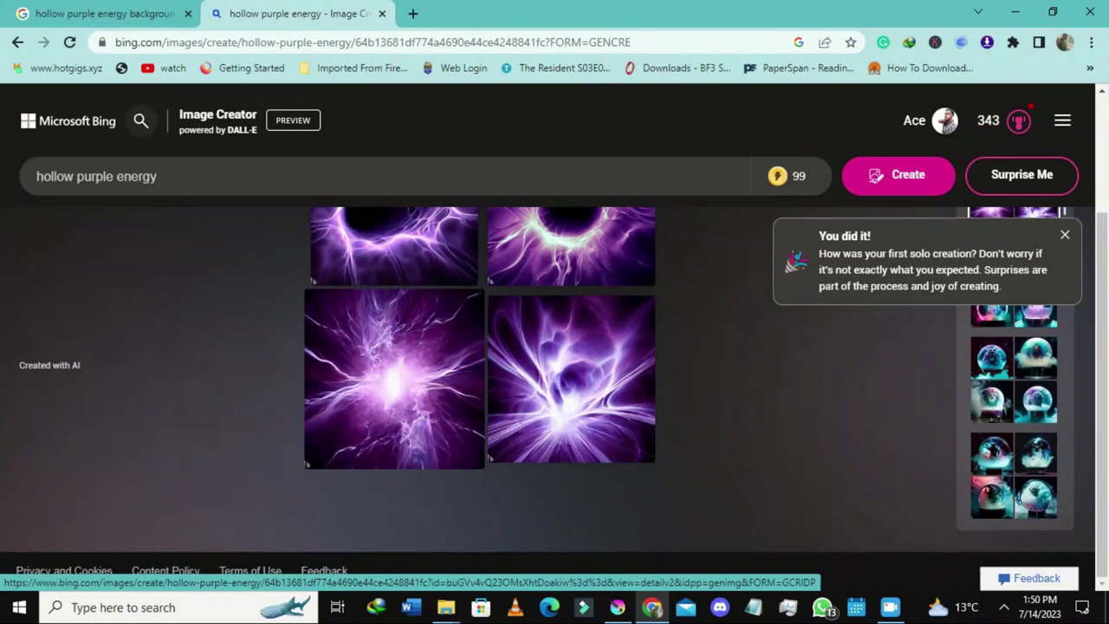
click(395, 381)
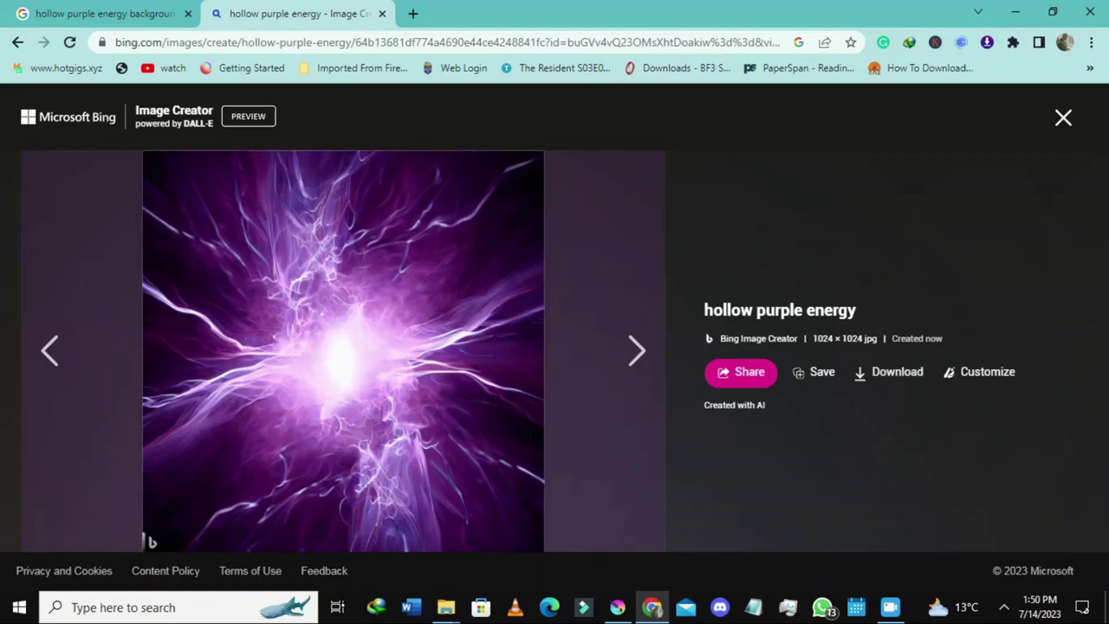
click(892, 371)
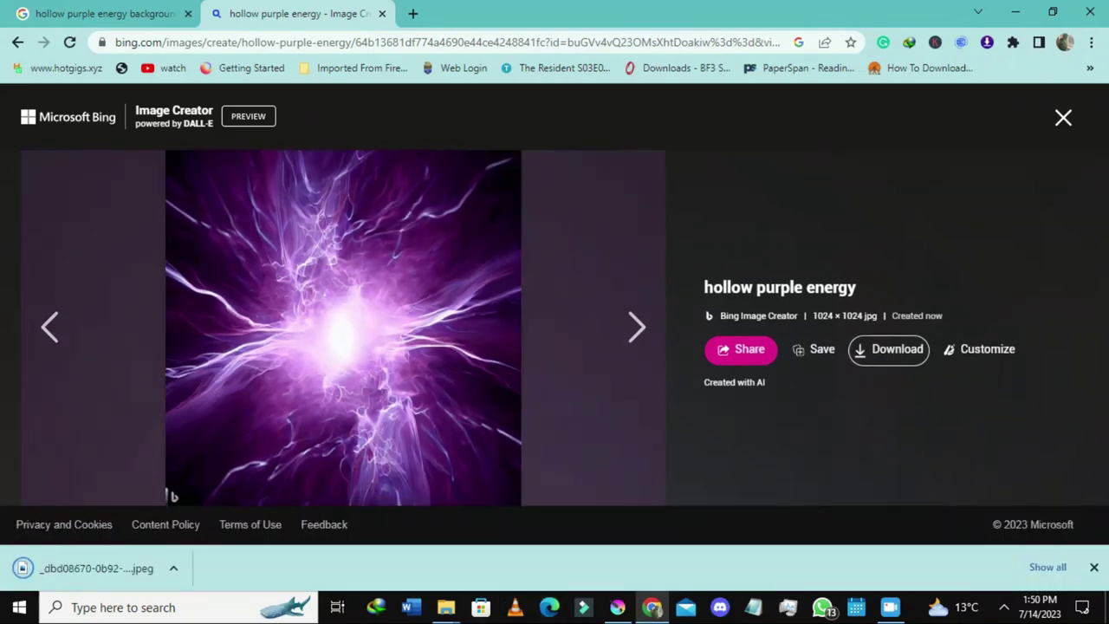
Step: Browse to the generated image of a glowing white-edged ring around a black centre and download it
click(54, 326)
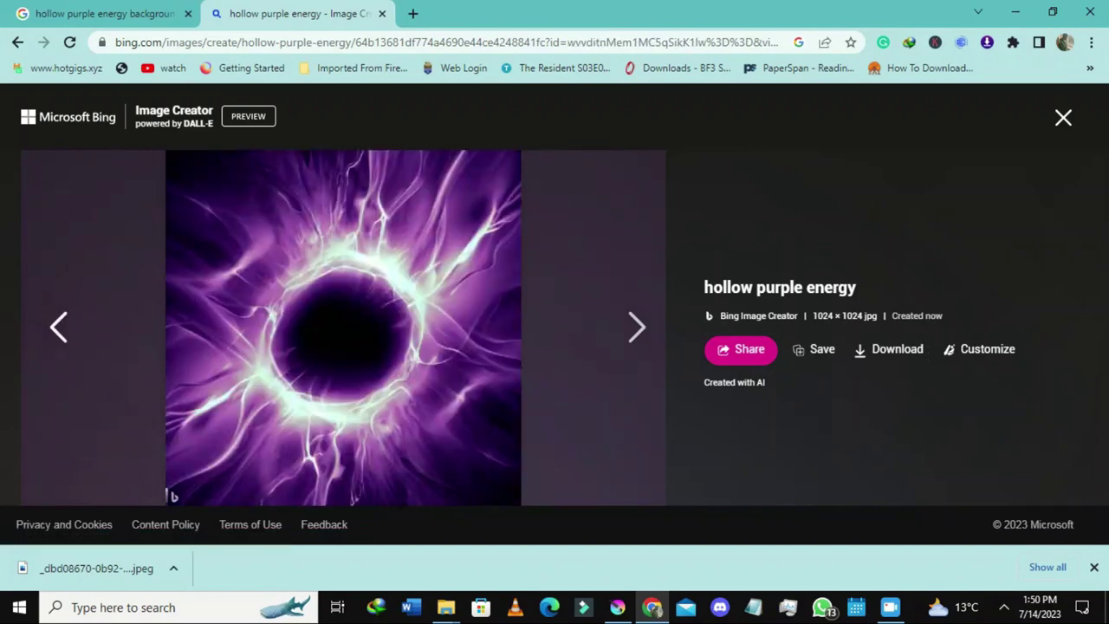
click(57, 327)
click(633, 327)
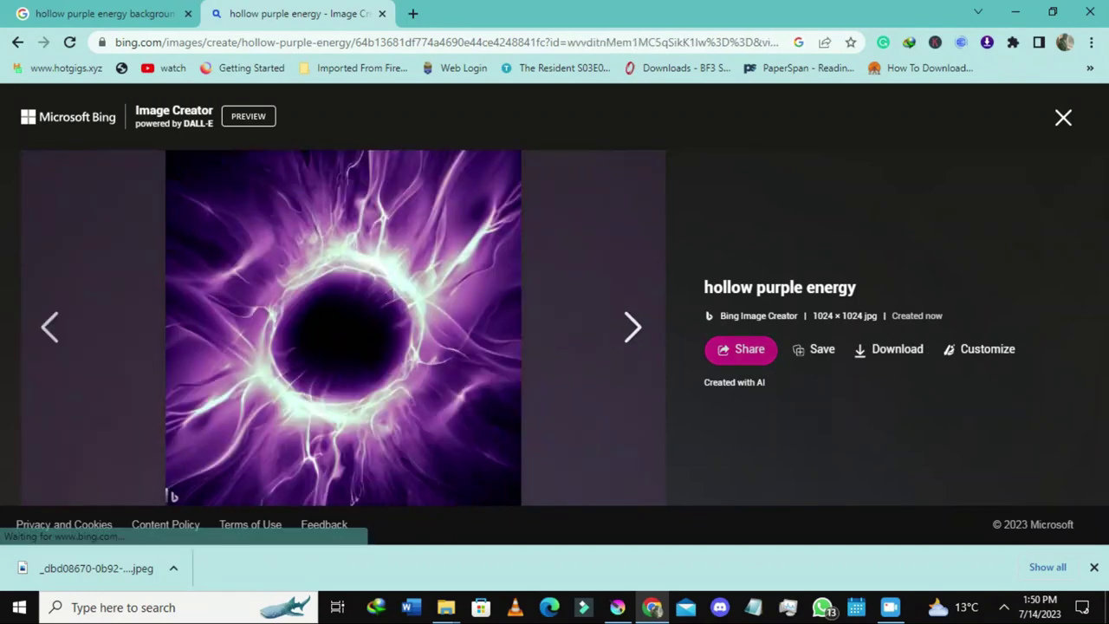
click(892, 349)
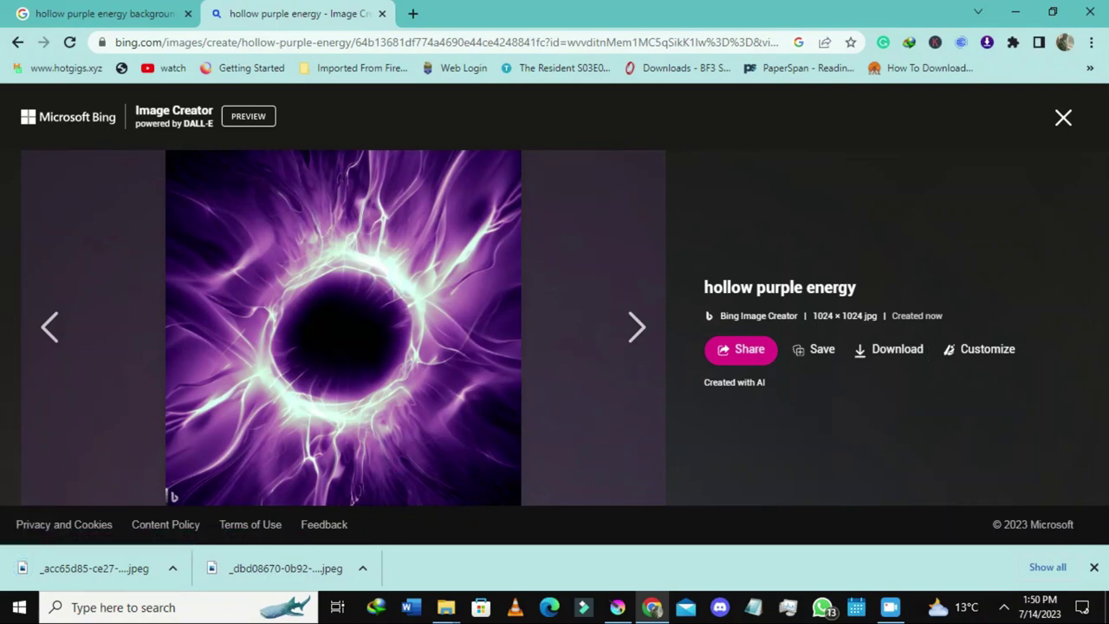
Step: Close the image view and generate a new set from the prompt "hollow purple energy ball exploding"
click(1063, 117)
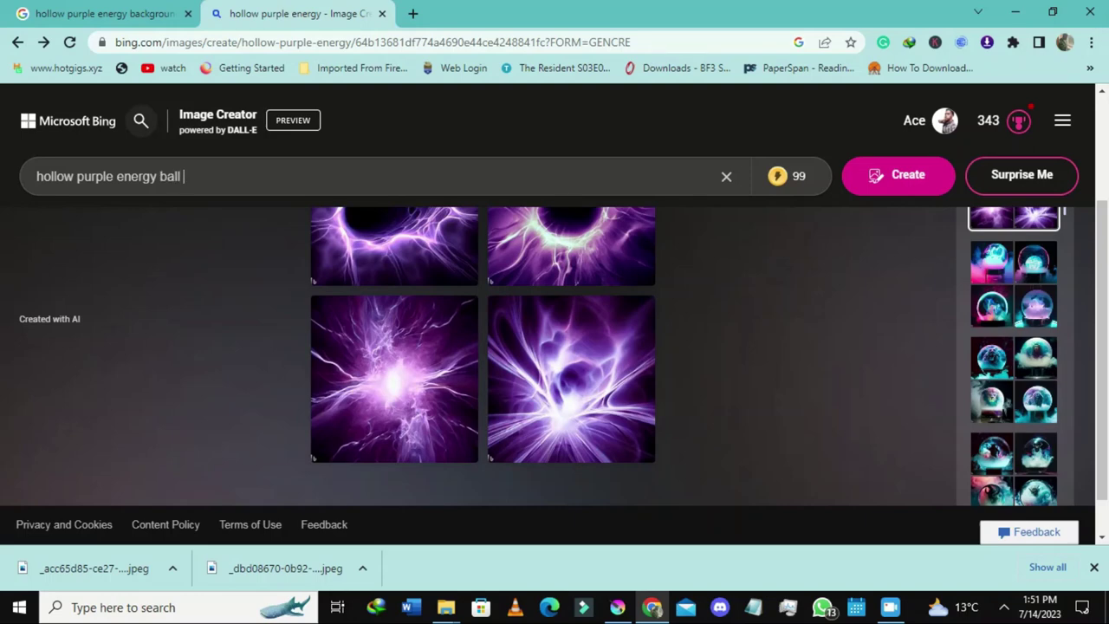
text(exploding)
key(Return)
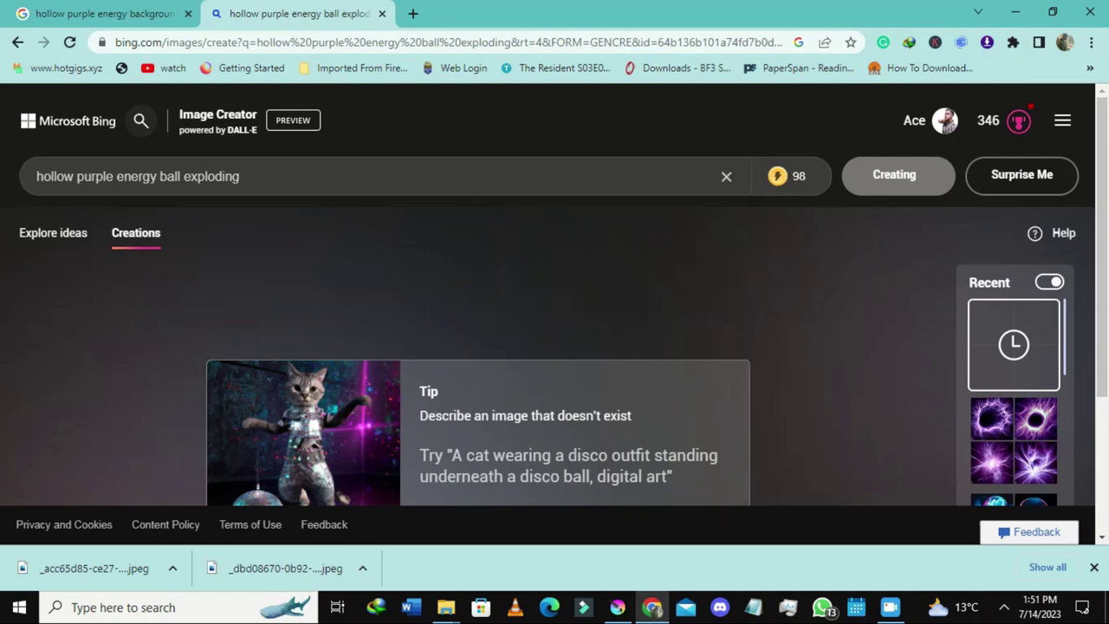
Step: Download all four generated images of the exploding purple energy ball and close the image view
scroll(477, 355, down, 2)
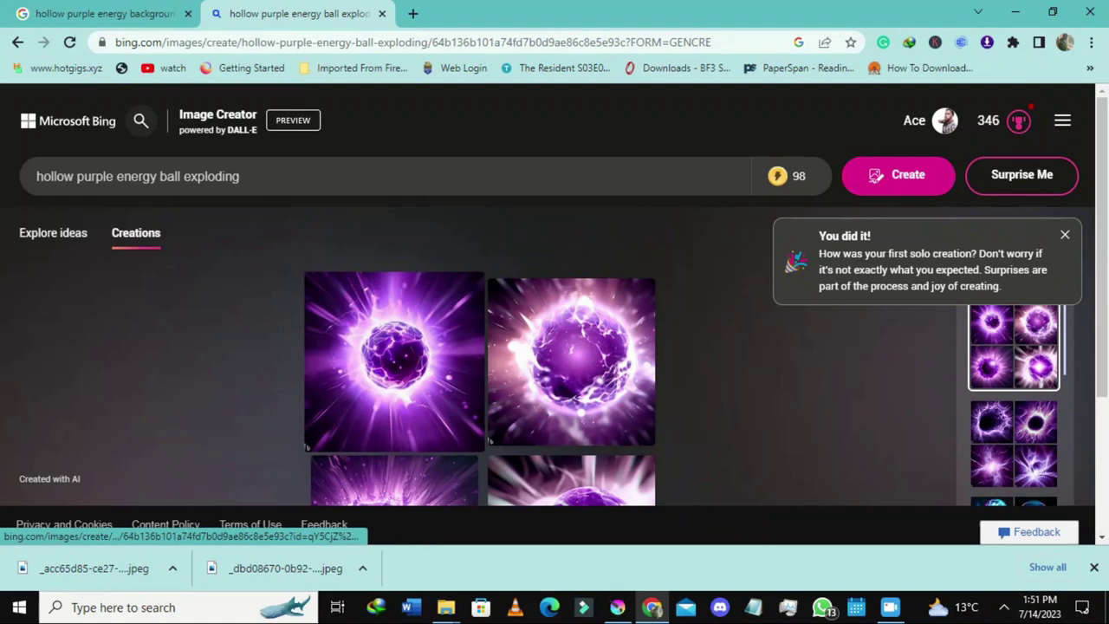
click(306, 448)
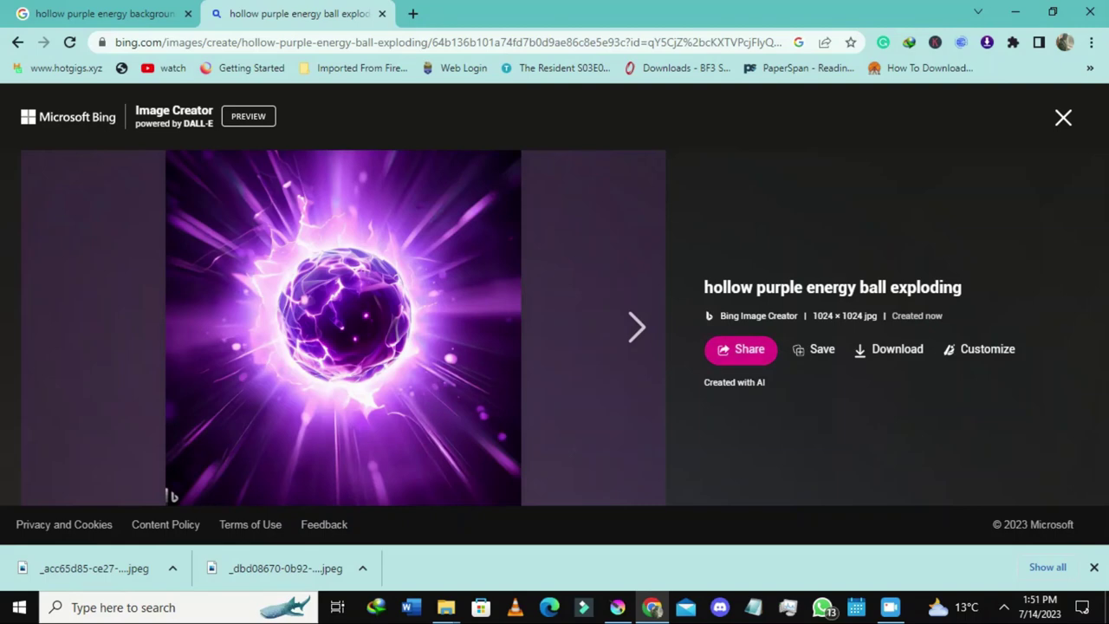
click(893, 349)
click(628, 328)
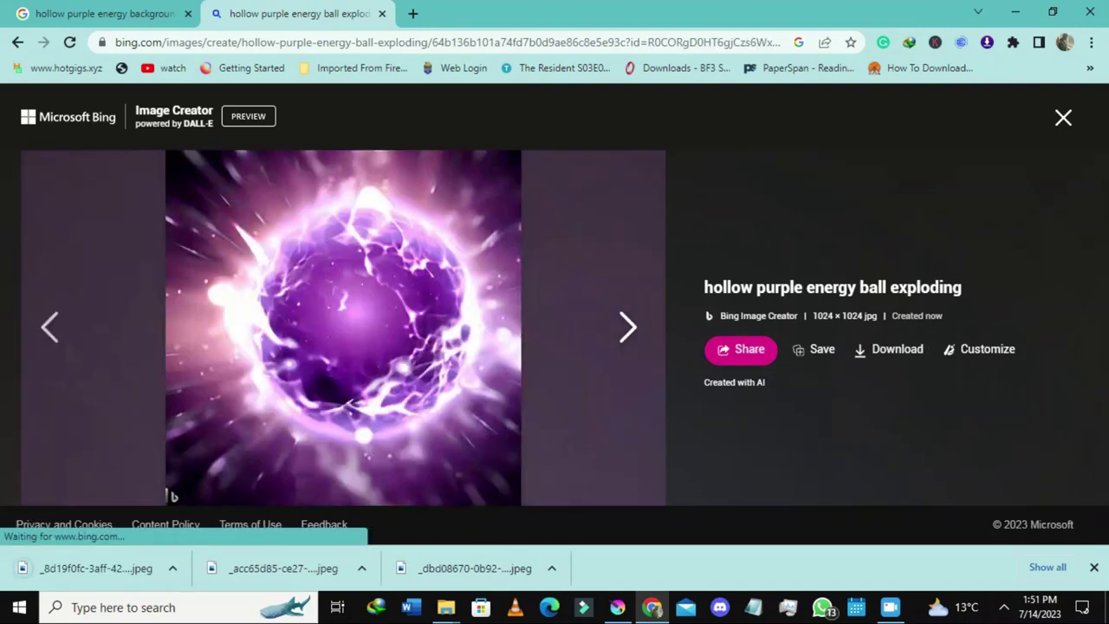
click(889, 350)
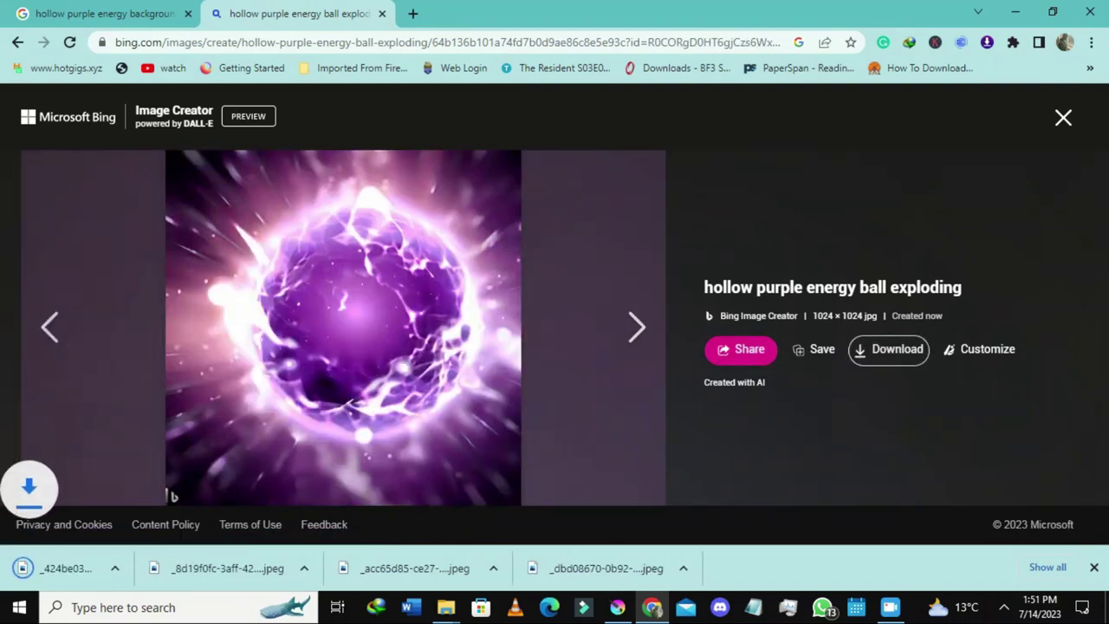
click(629, 327)
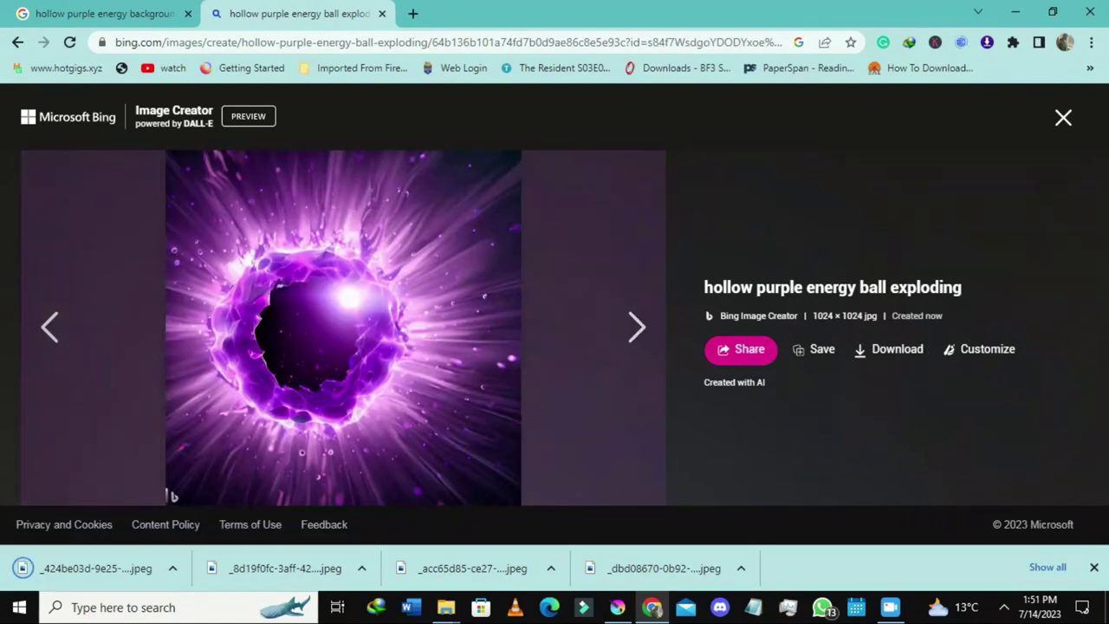
click(880, 350)
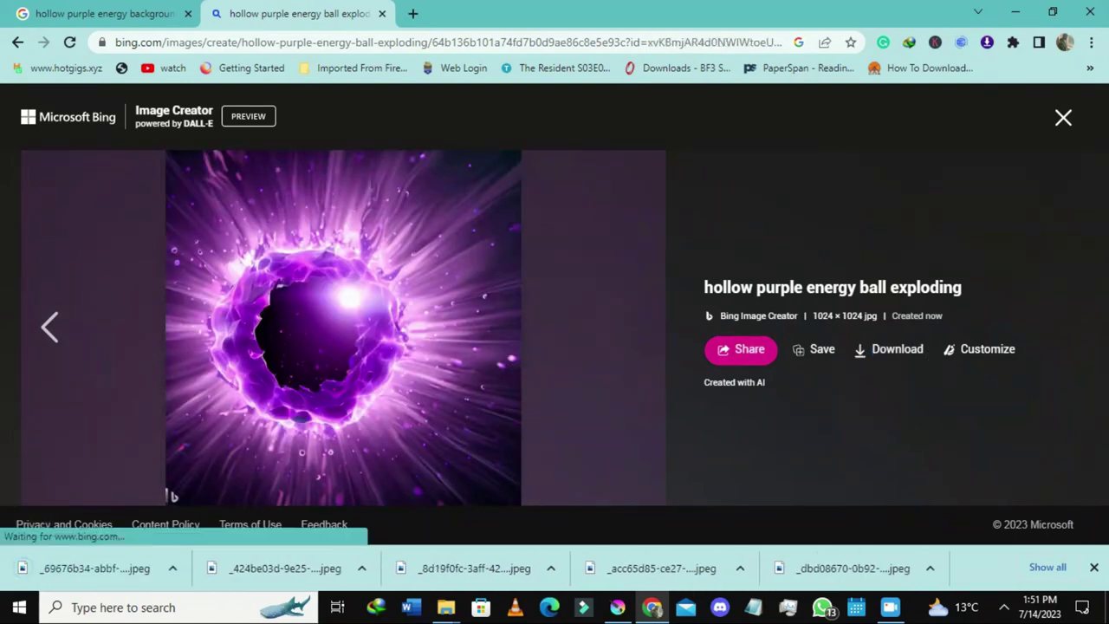
key(Right)
key(Return)
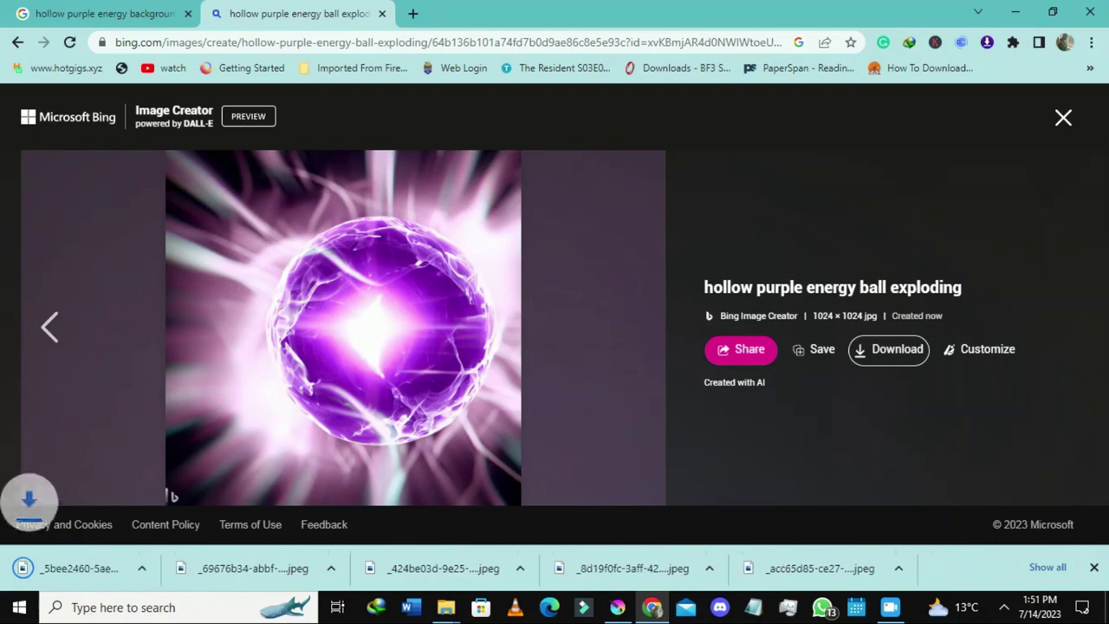
click(1063, 117)
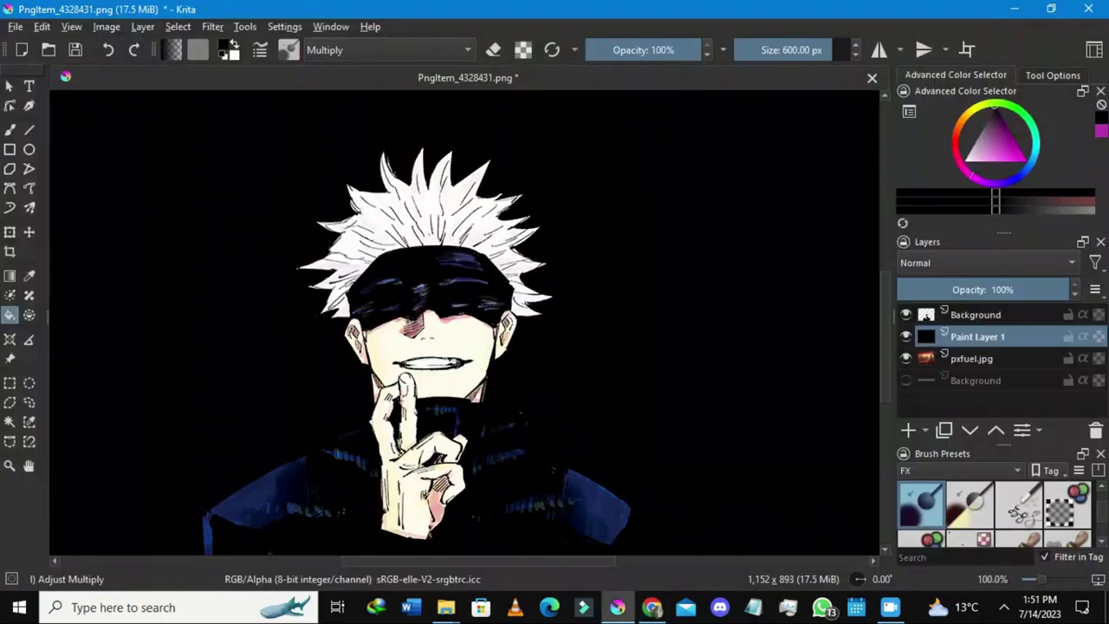
Step: Switch to Krita to check the whole character artwork on its black background, and return to Chrome
click(617, 607)
scroll(498, 356, down, 4)
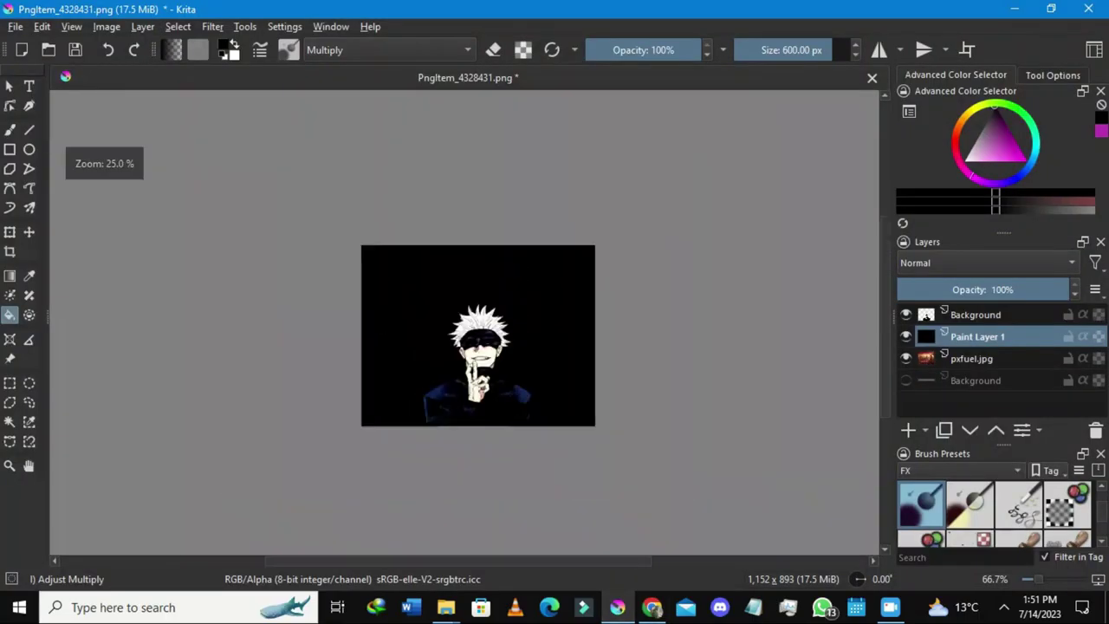
scroll(498, 356, up, 2)
click(651, 607)
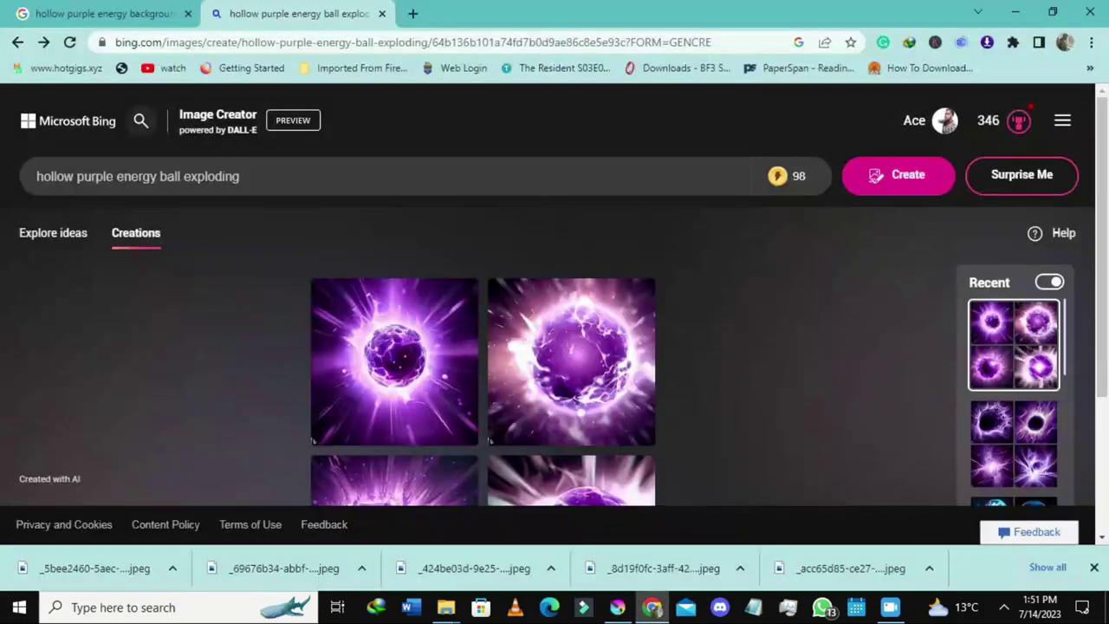
Step: Replace the prompt with "galaxy in purple" and generate a new set of images
drag(247, 177, 20, 177)
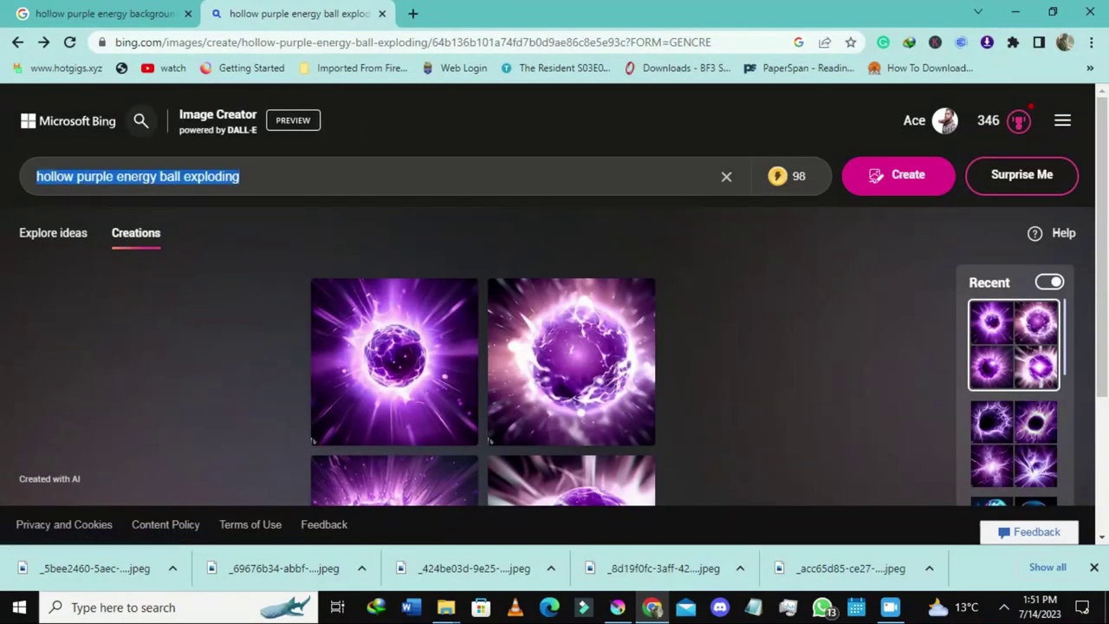
key(BackSpace)
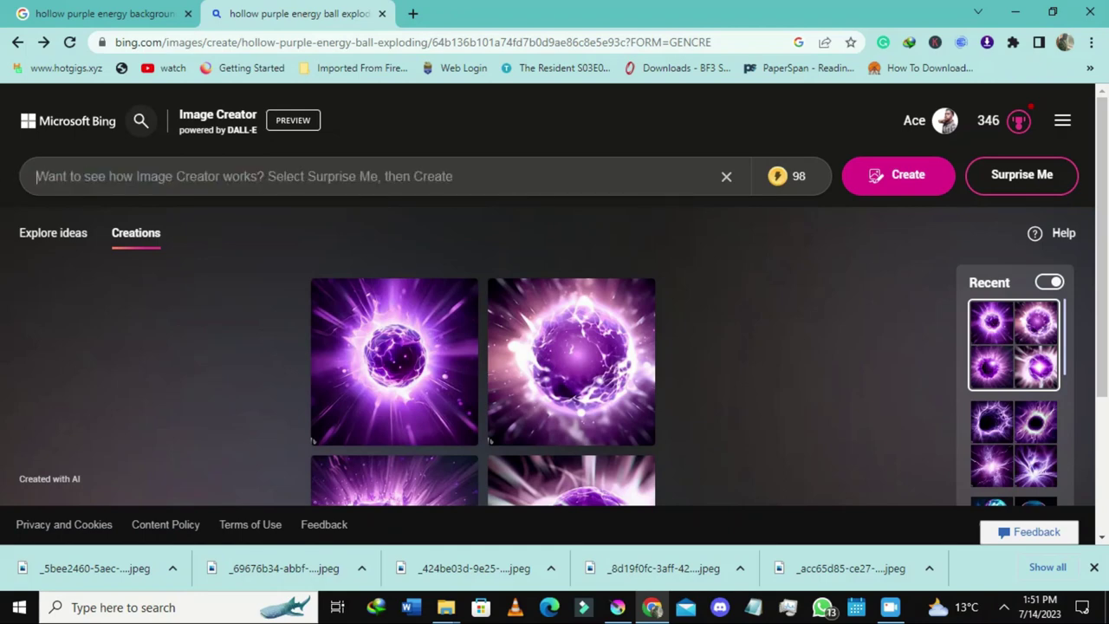
text(gal)
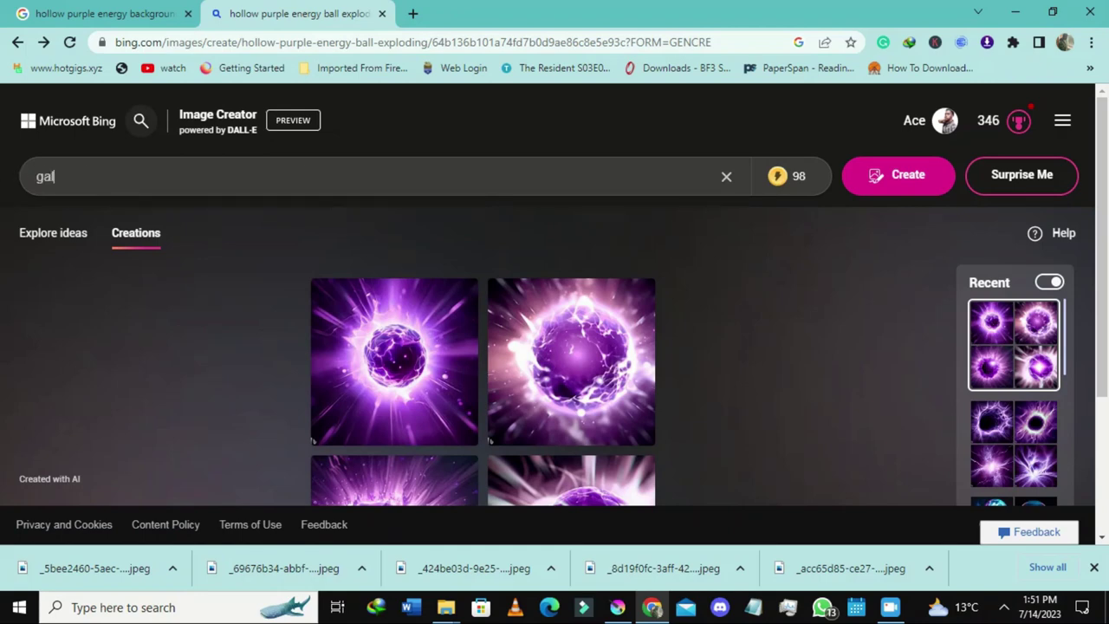
text(axy in pup)
key(BackSpace)
text(rple)
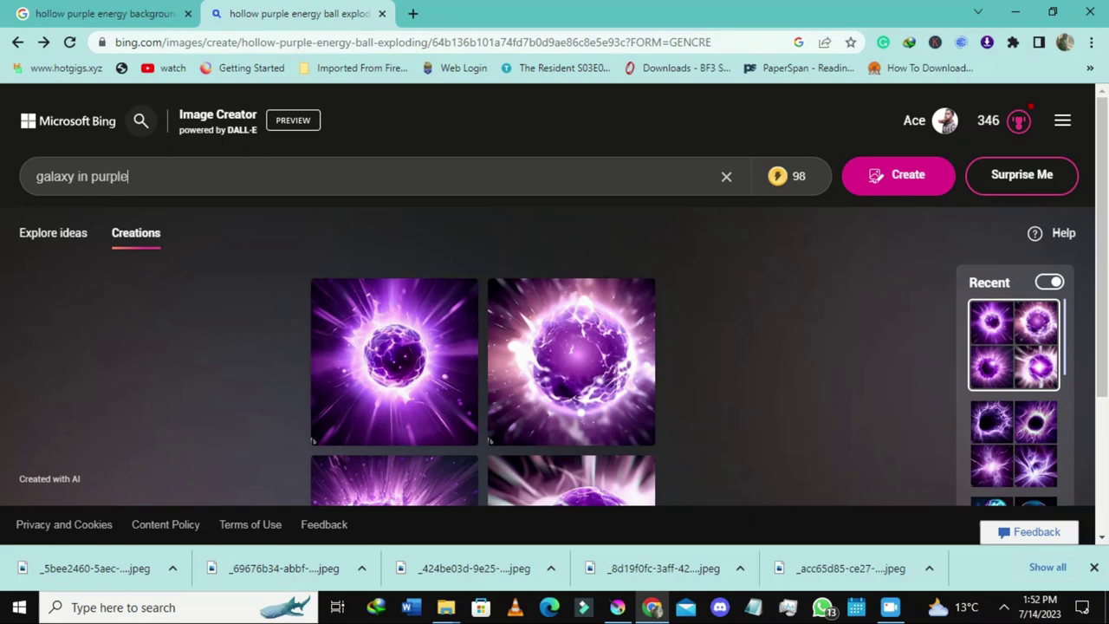
key(Return)
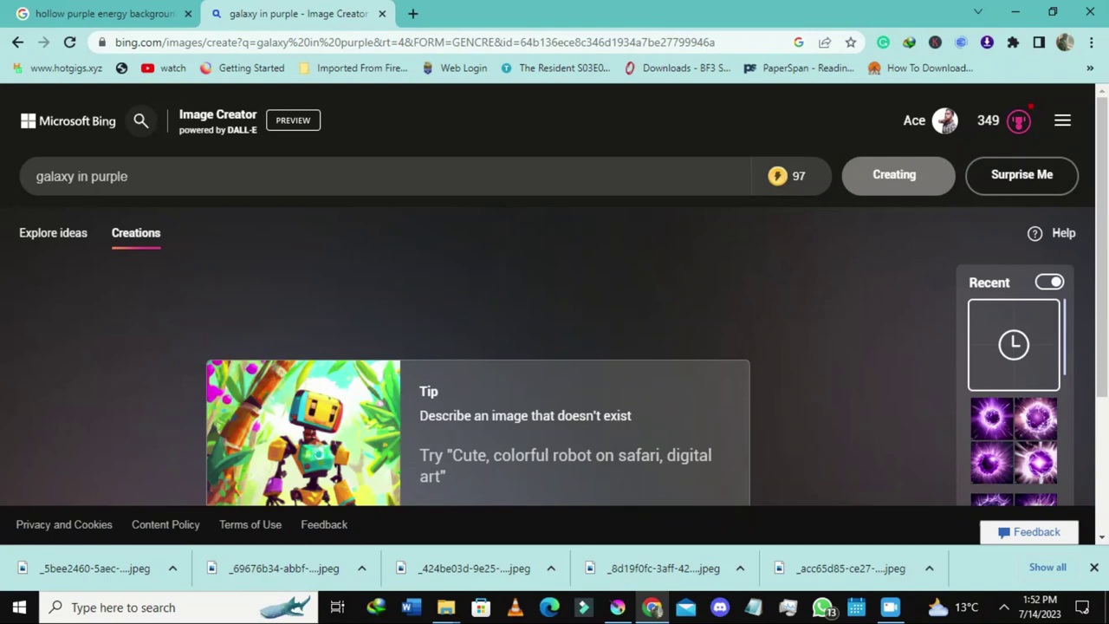
Step: Download all four generated images of the purple galaxy
scroll(555, 356, down, 2)
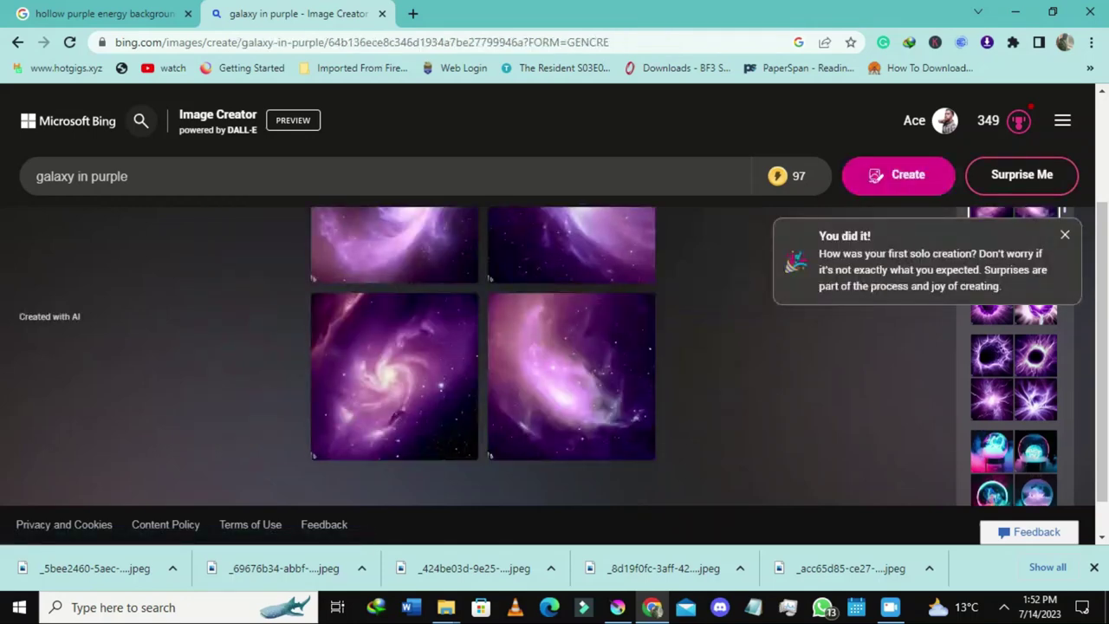
scroll(486, 355, up, 2)
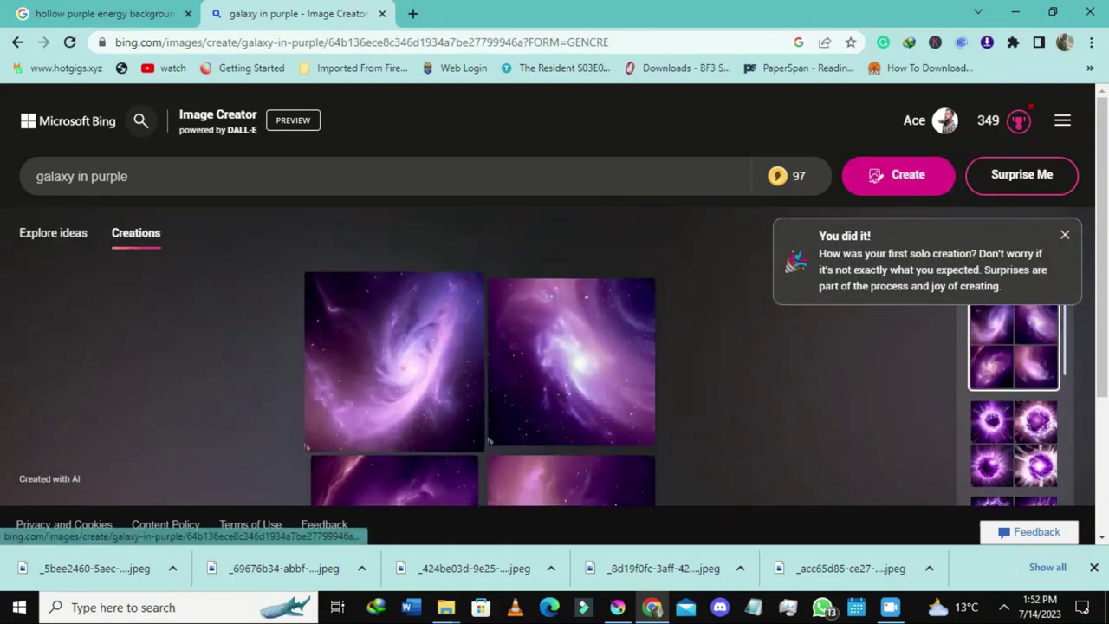
click(394, 362)
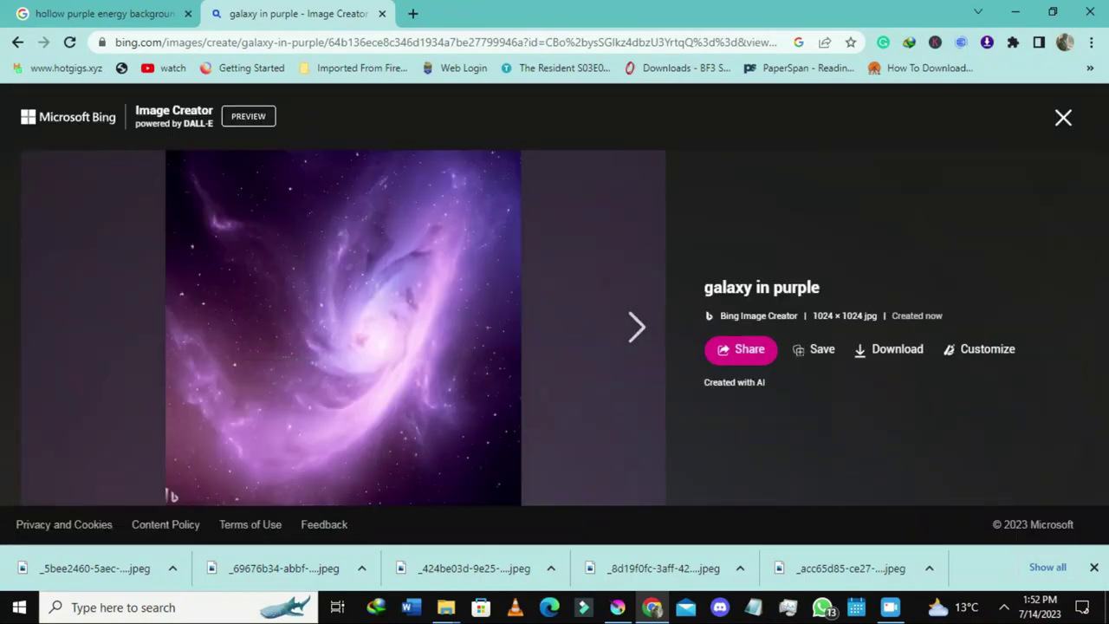
click(890, 349)
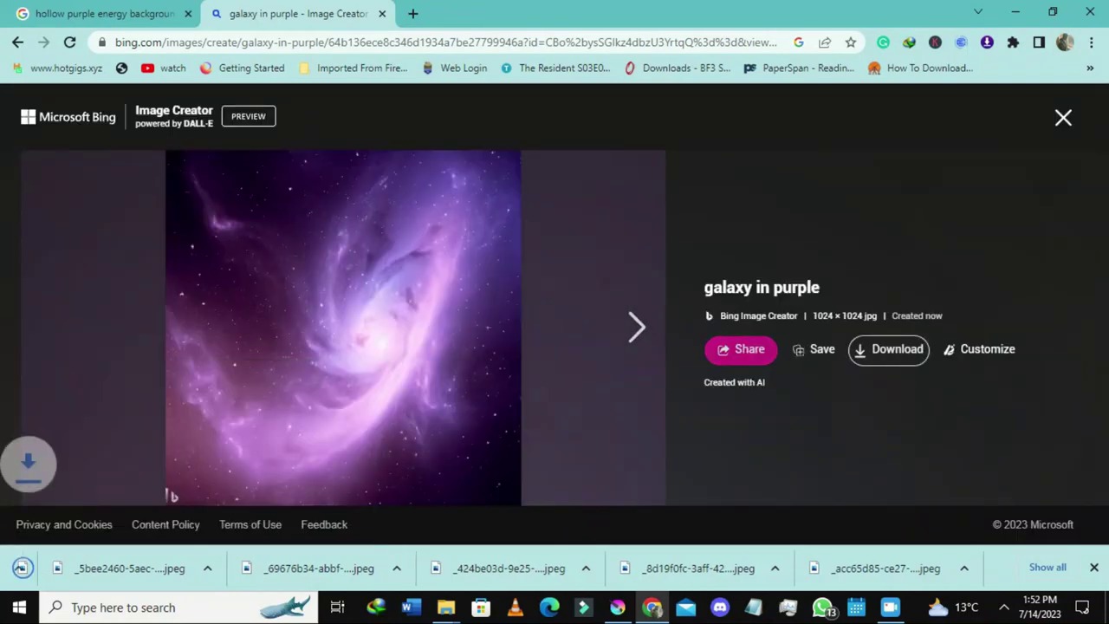
click(629, 328)
click(890, 349)
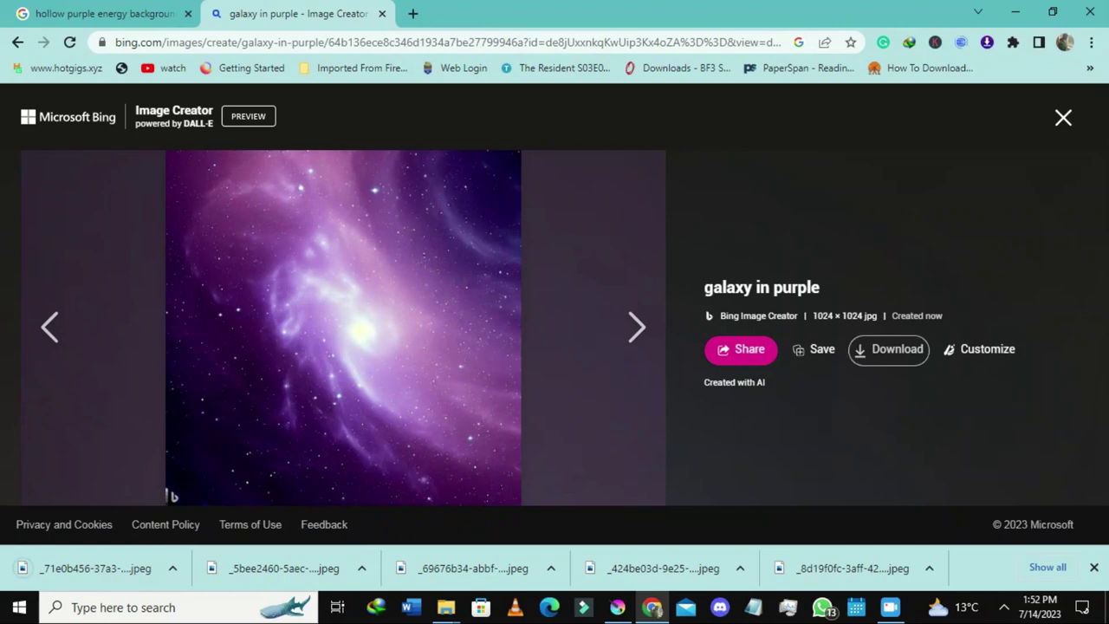
click(635, 326)
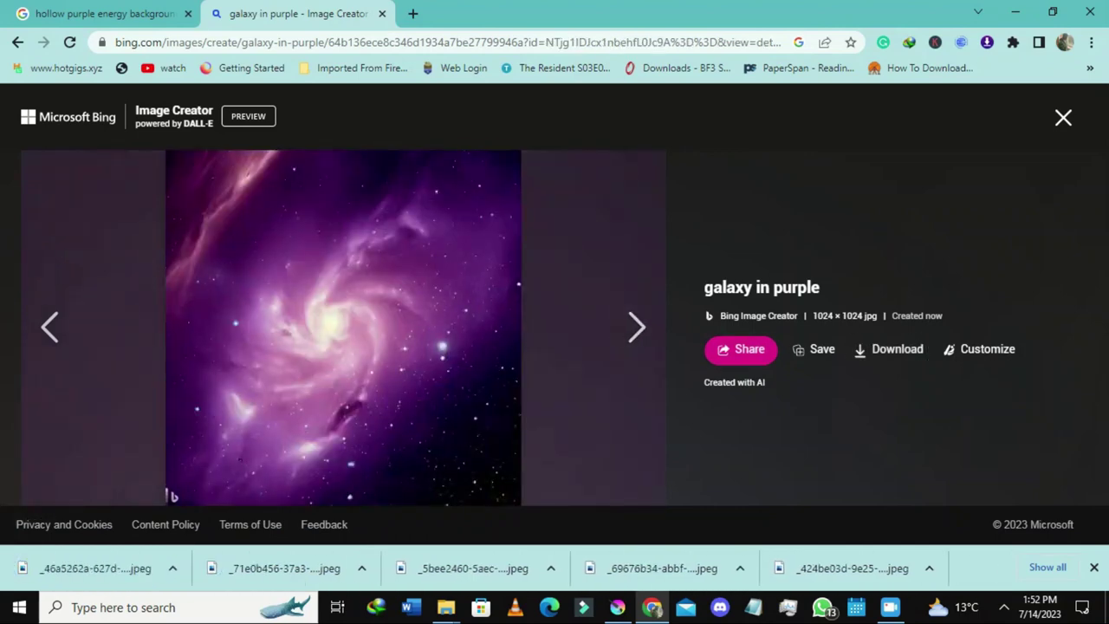
click(889, 348)
click(635, 327)
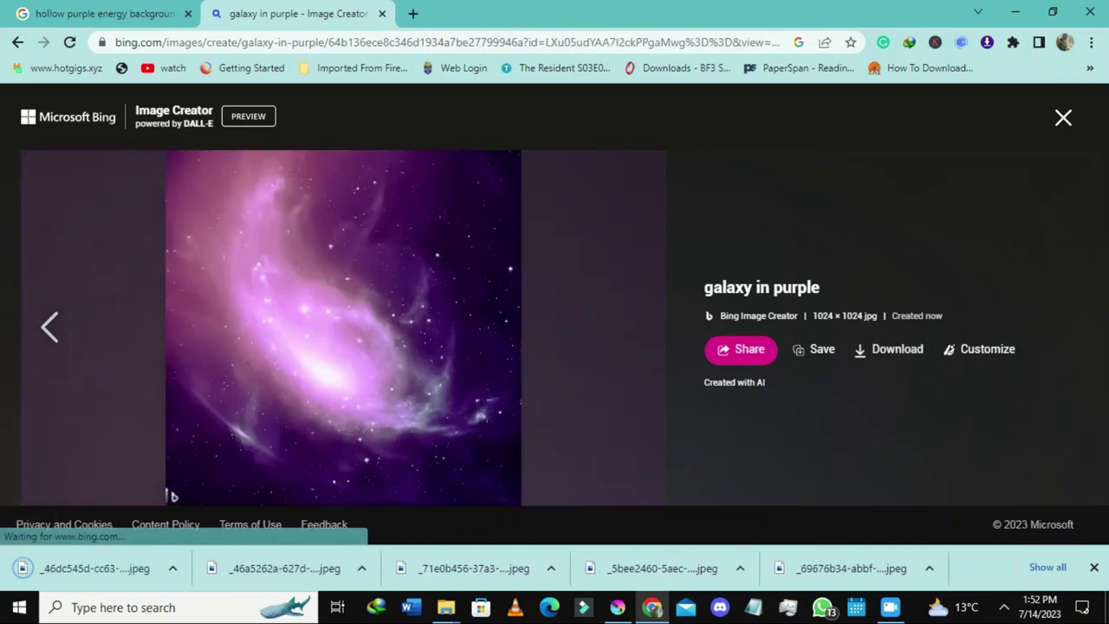
click(889, 348)
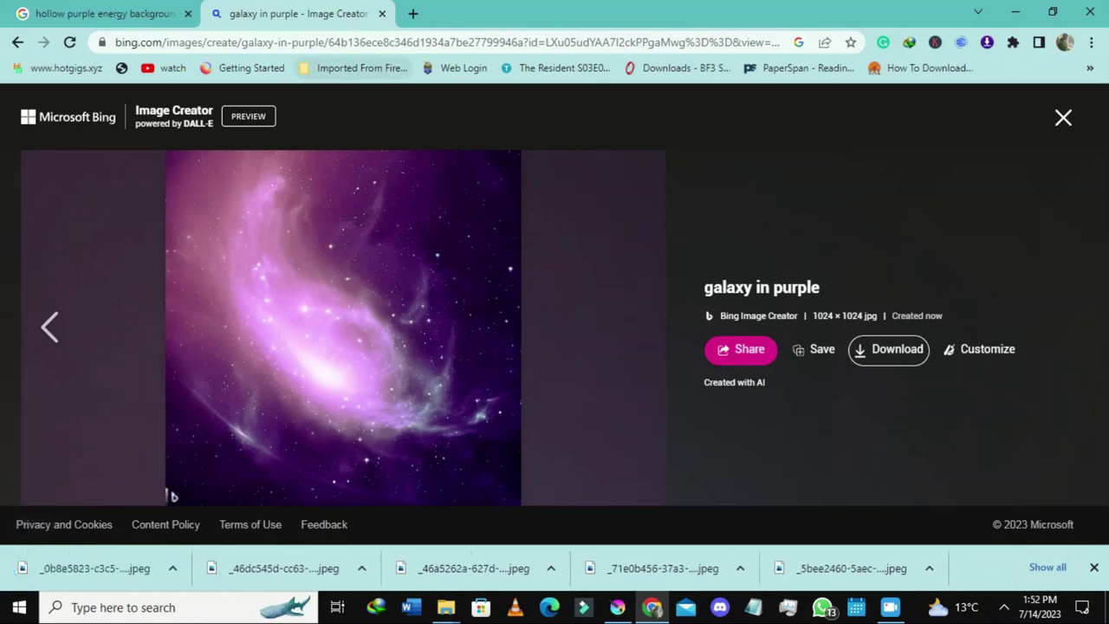
Step: Open the stockphotos.com website in a new tab
key(ctrl+t)
text(s)
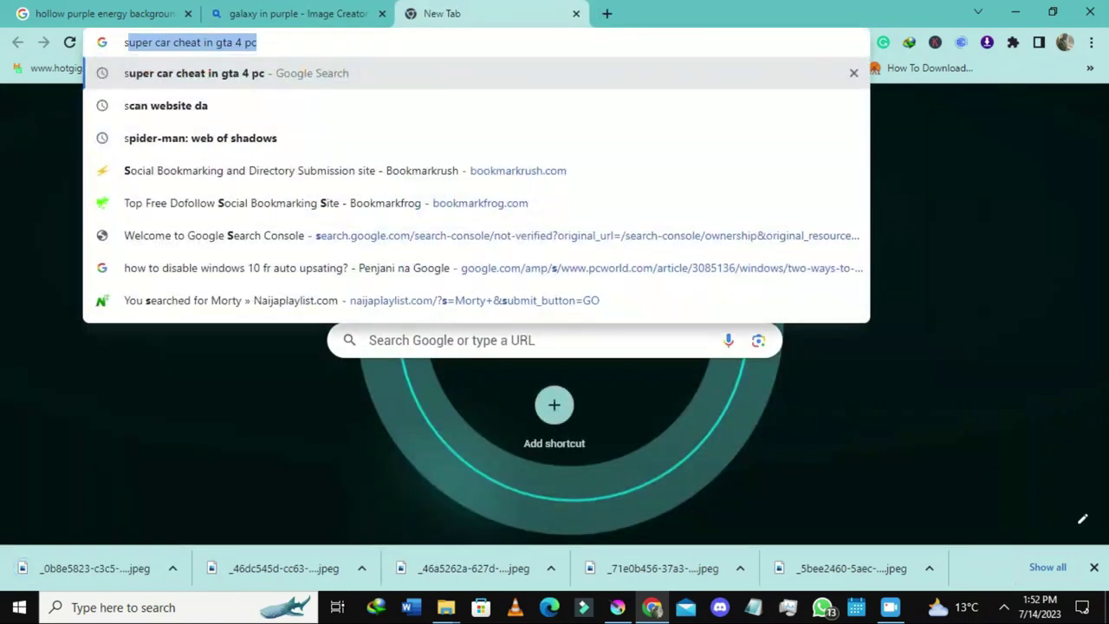
text(toc)
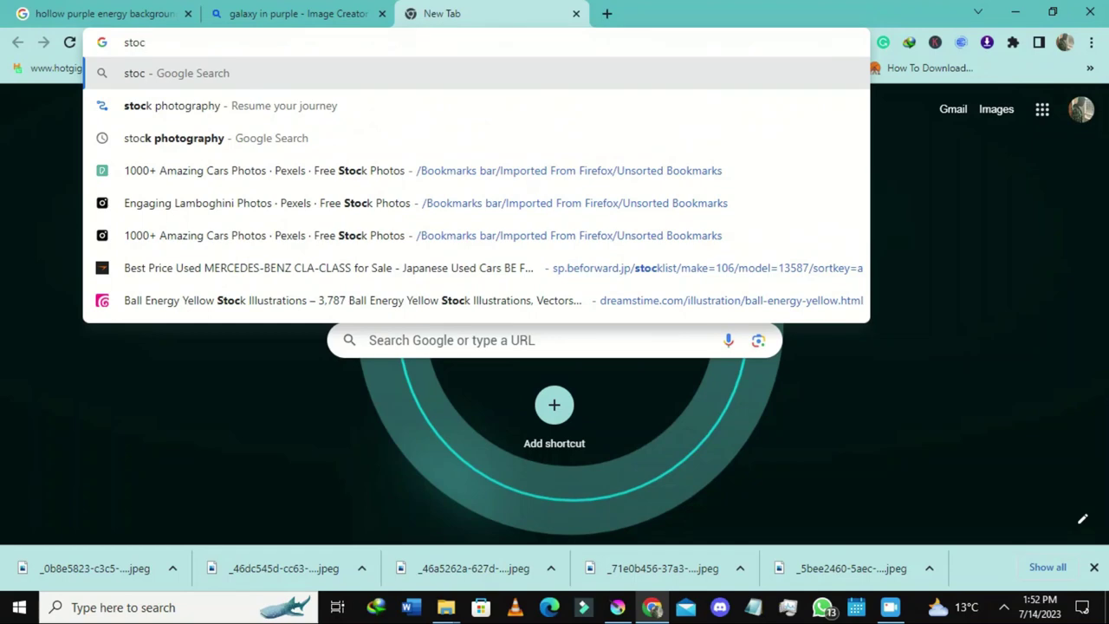
text(kf)
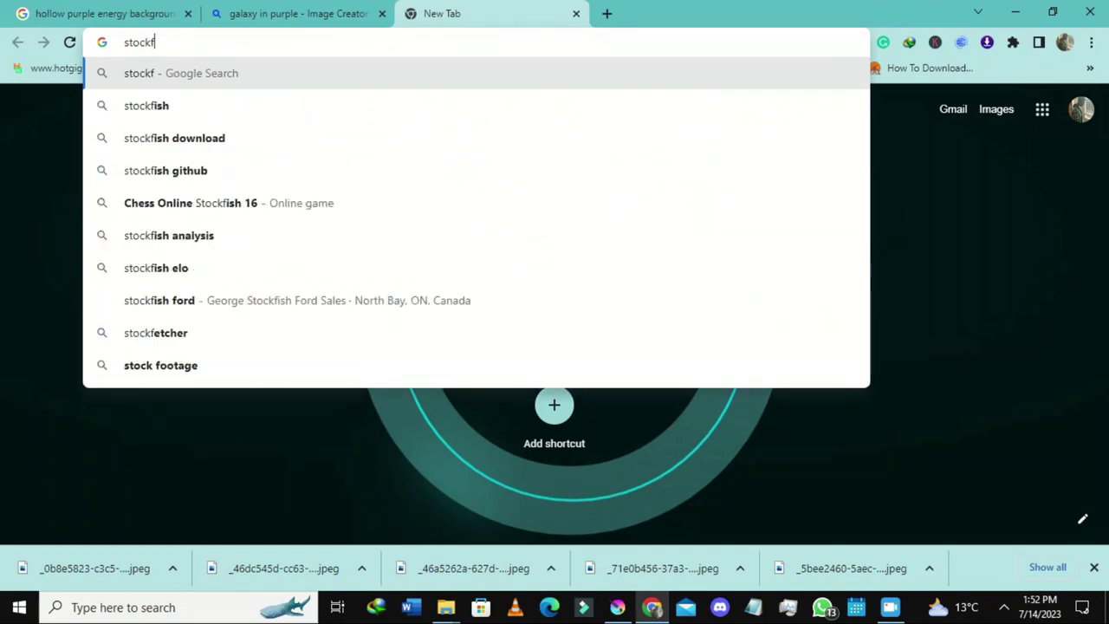
key(BackSpace)
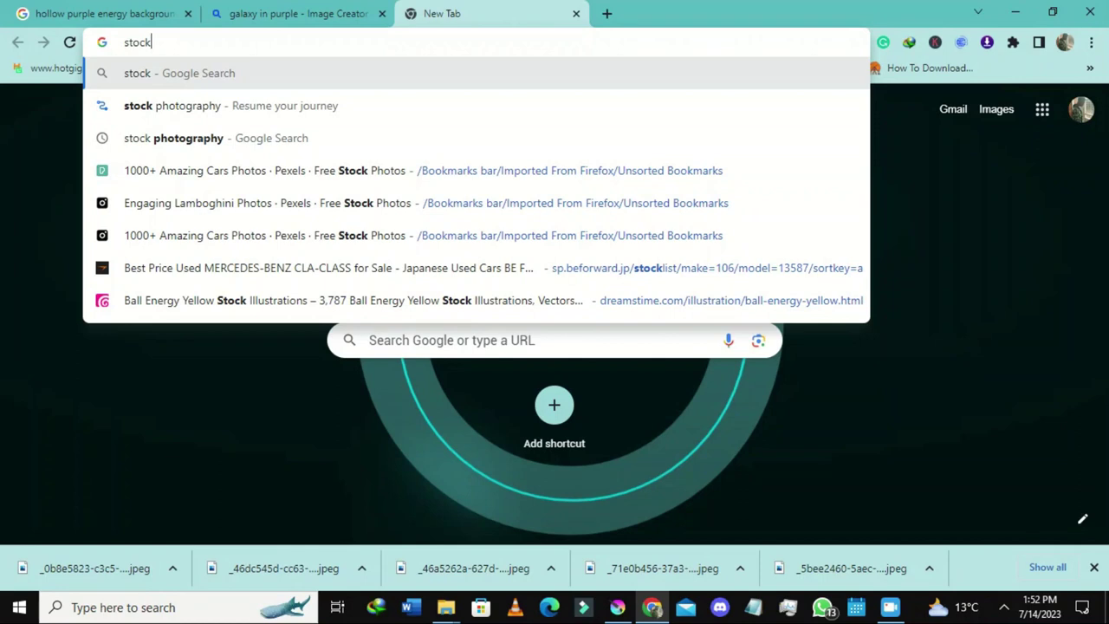
text(phot)
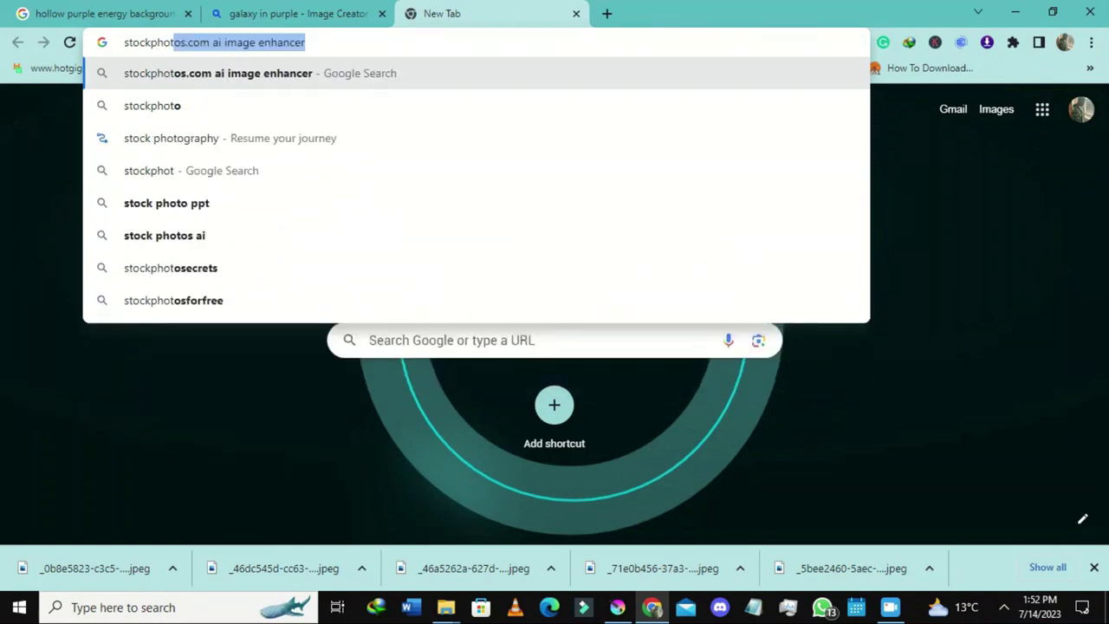
drag(307, 43, 210, 43)
key(BackSpace)
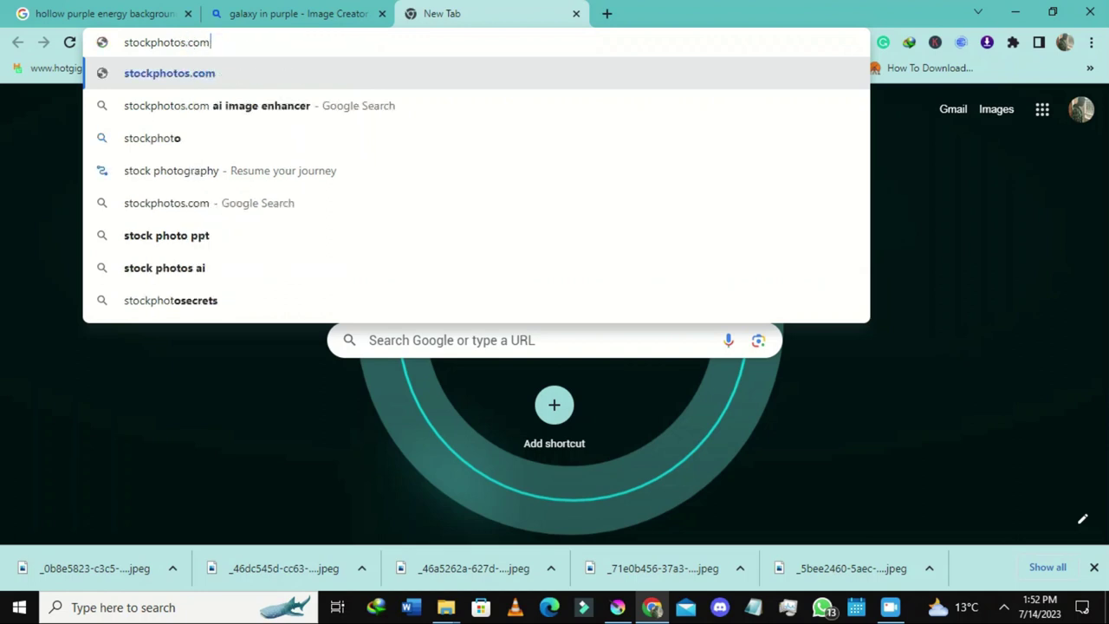
key(Return)
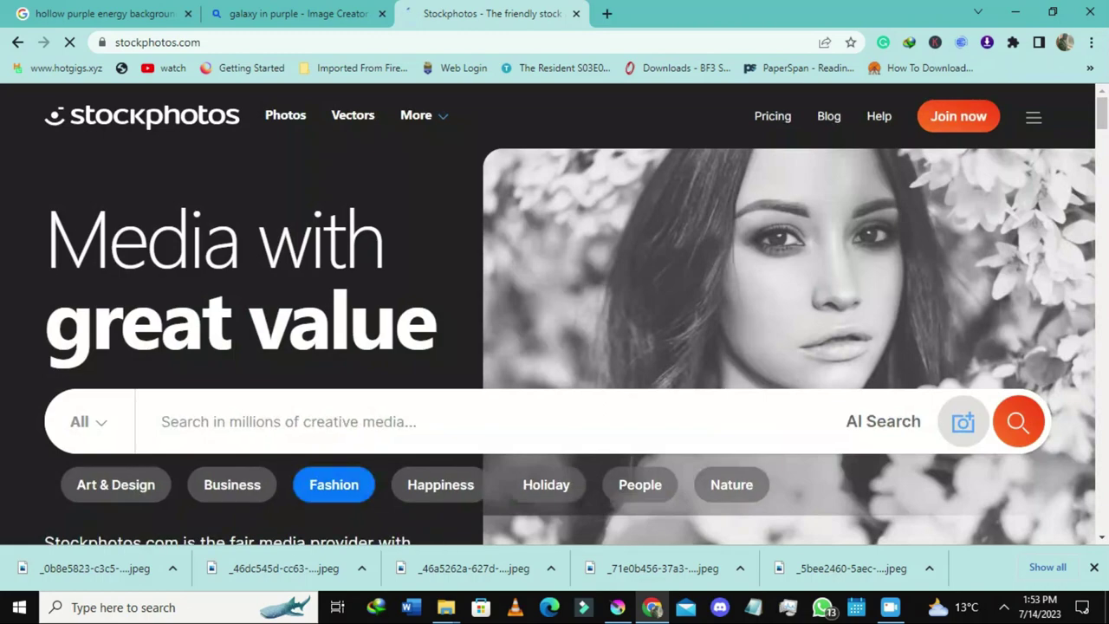
Step: Look through the image categories on the Stockphotos home page and return to the Image Creator tab
scroll(334, 483, down, 5)
scroll(334, 483, up, 3)
scroll(576, 314, down, 3)
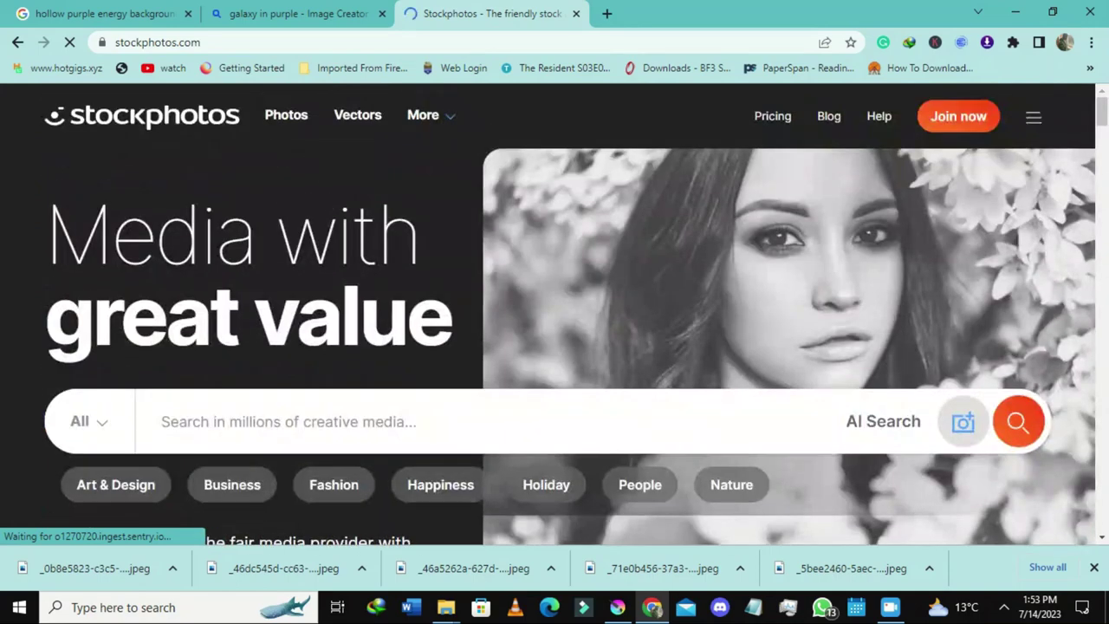
scroll(250, 408, down, 2)
scroll(250, 407, down, 4)
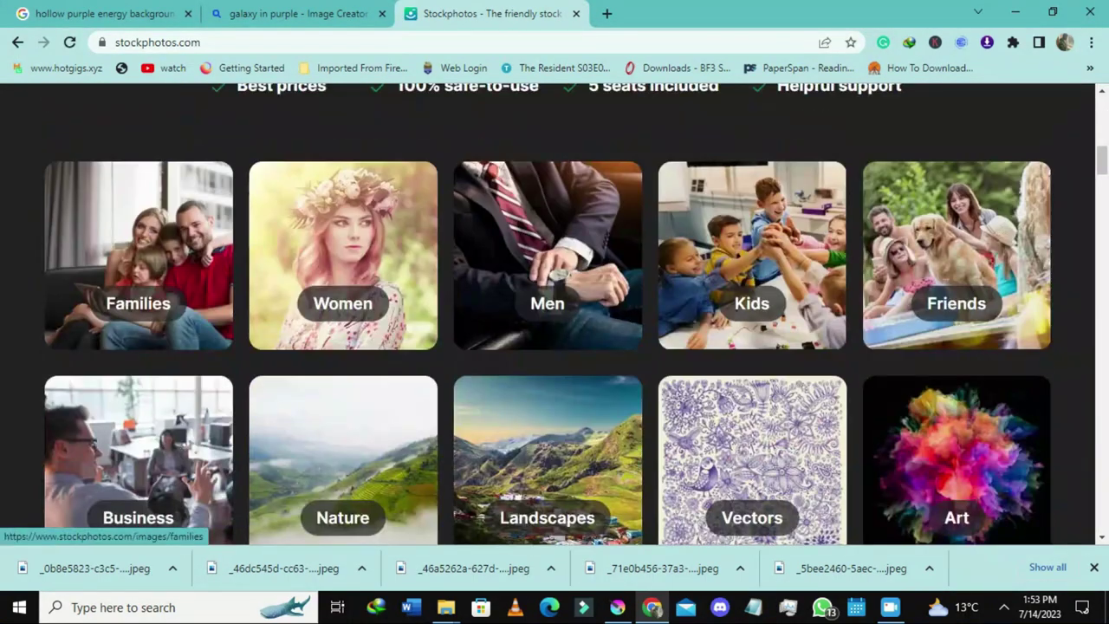
key(ctrl+shift+Tab)
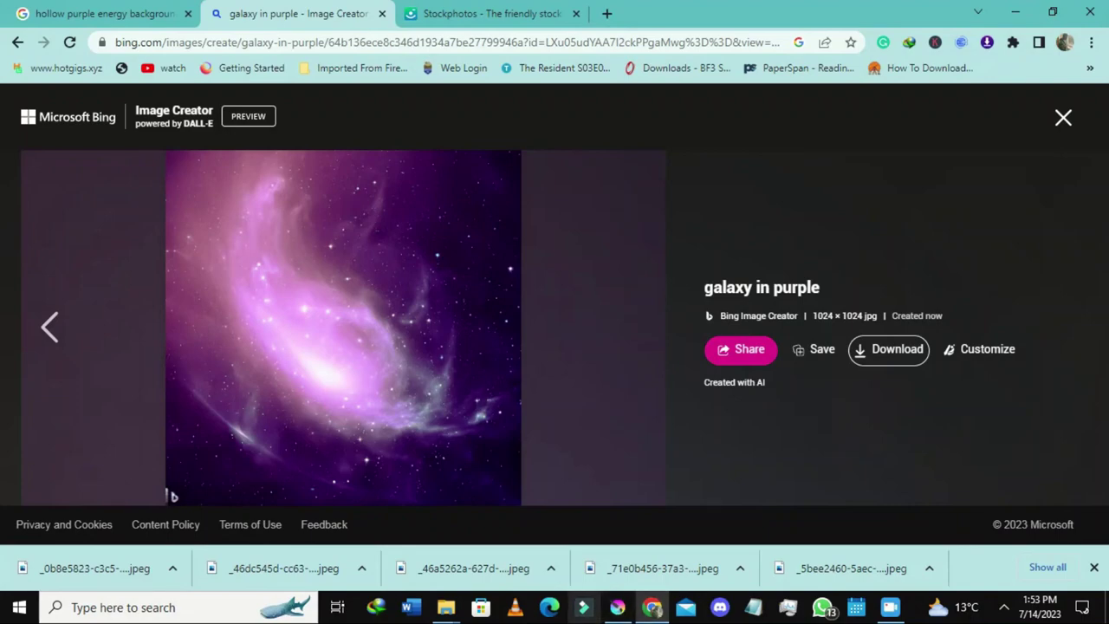
Step: Switch to Krita and bring up the Downloads folder in File Explorer
click(617, 607)
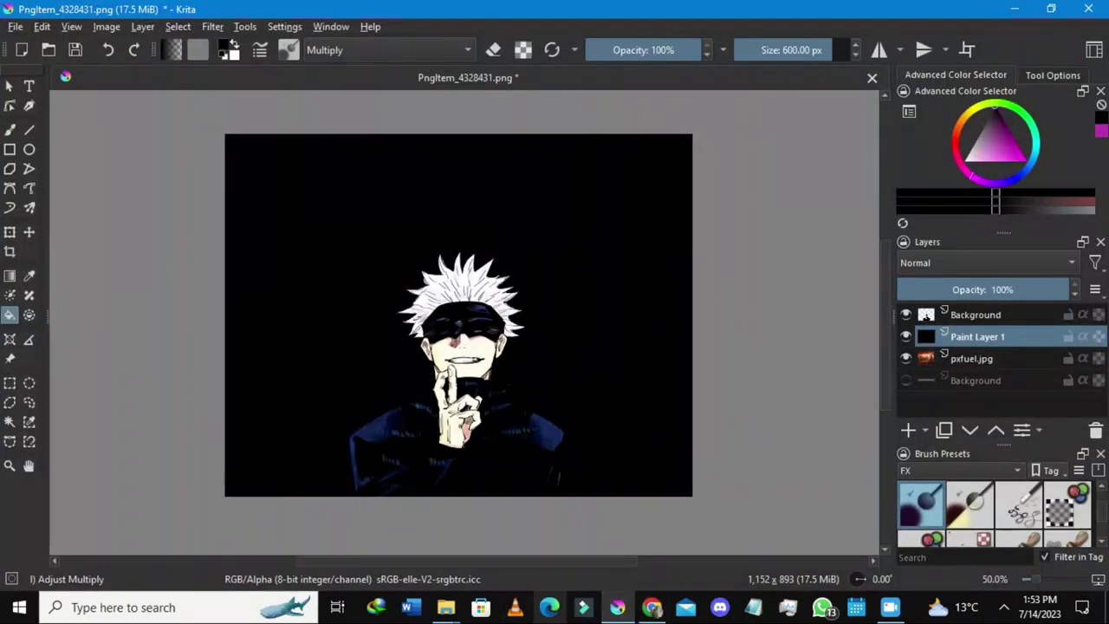
mouse_move(445, 606)
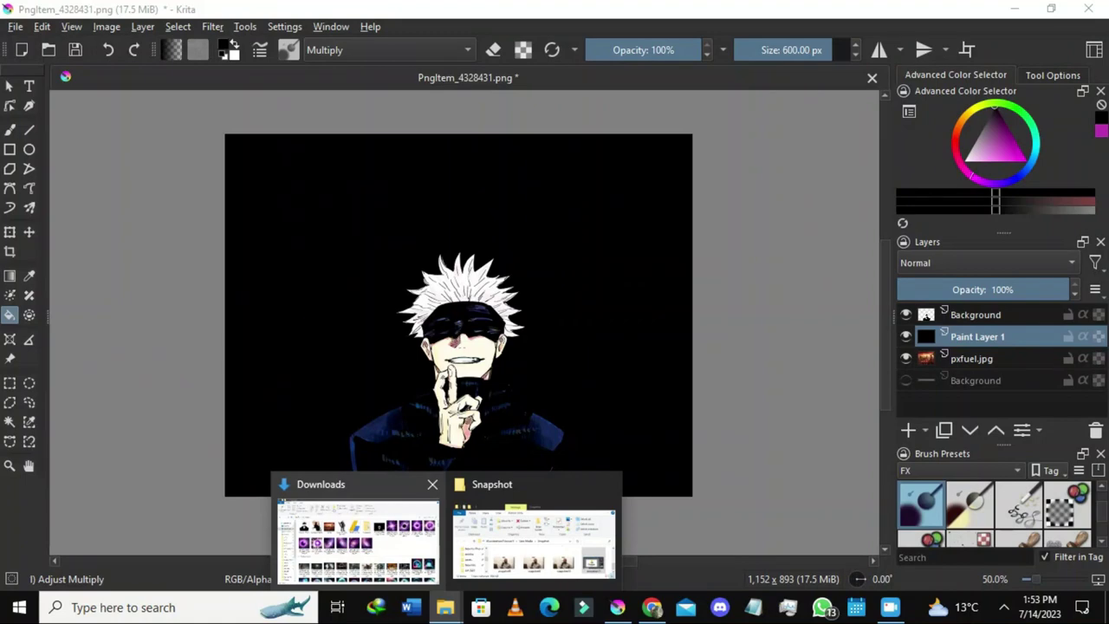
click(355, 528)
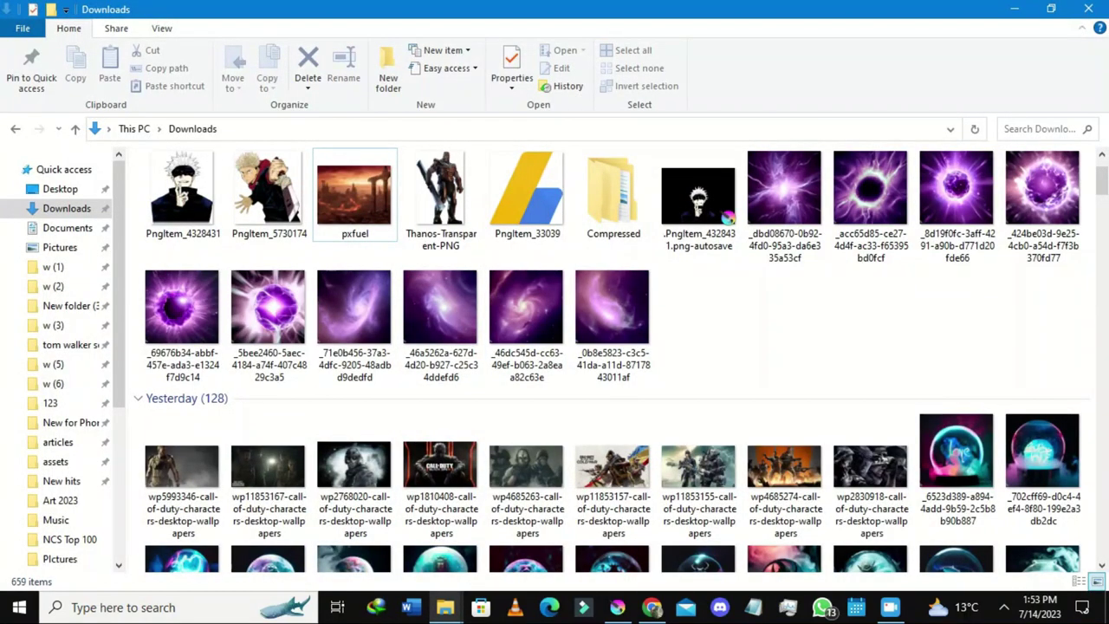
Step: Insert the downloaded spiral galaxy image, whose file name starts with _46dc545d, into the Krita artwork as a new layer above Paint Layer 1
drag(728, 296, 664, 316)
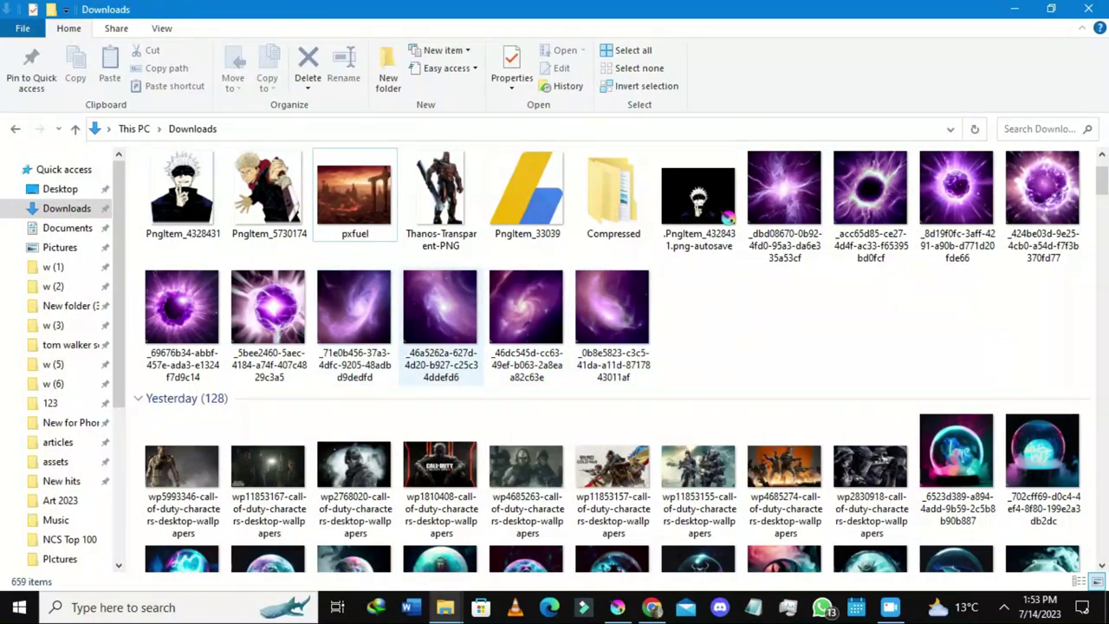
click(527, 309)
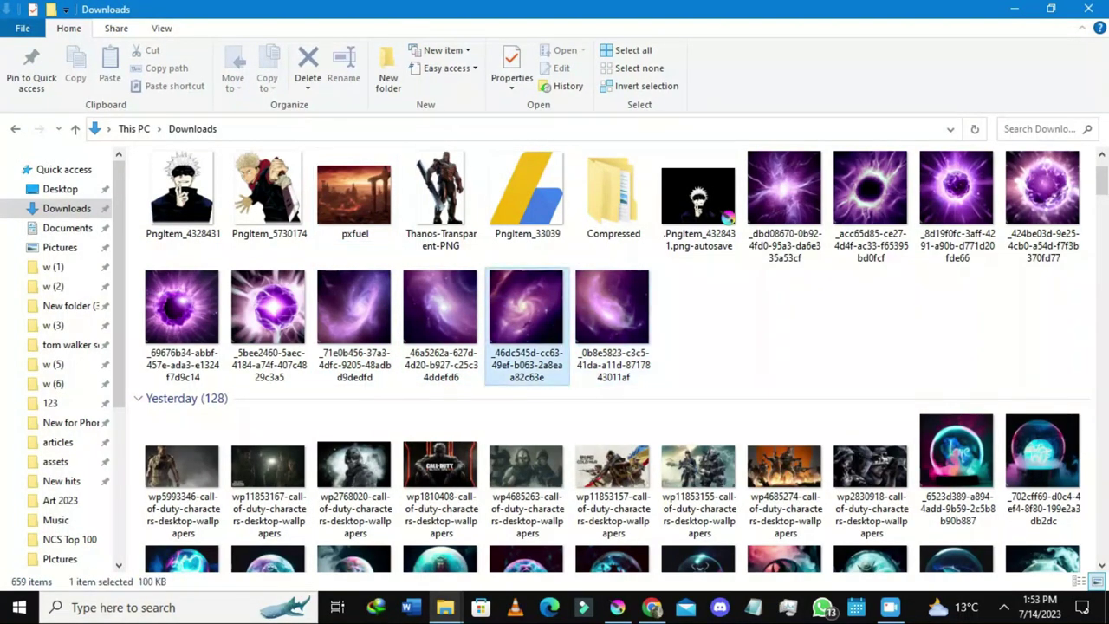
right_click(524, 312)
key(Escape)
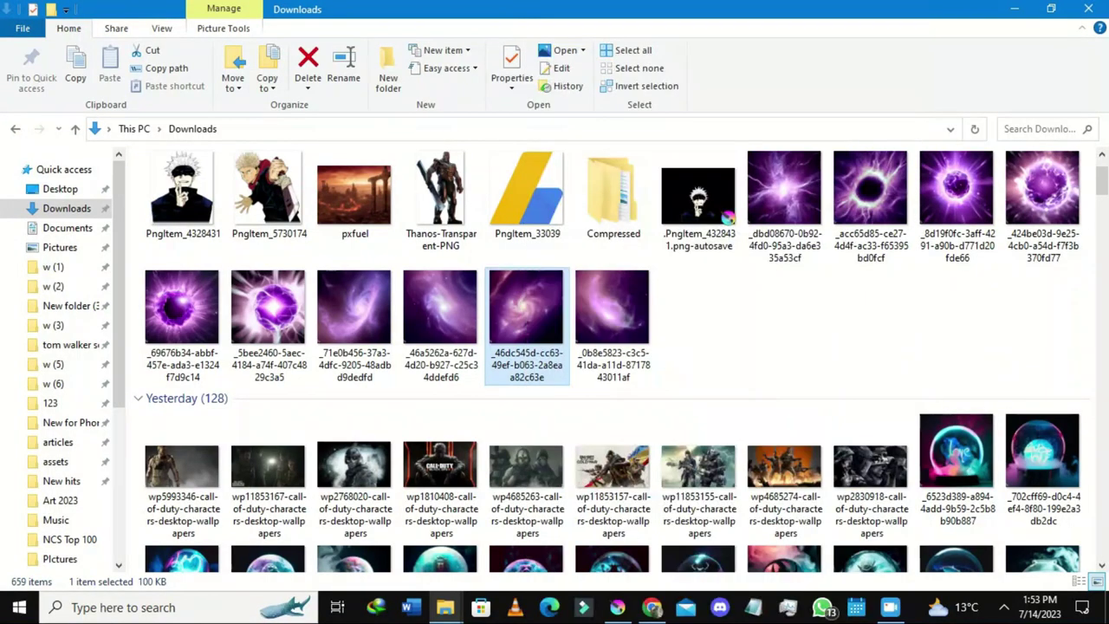
drag(525, 314, 508, 419)
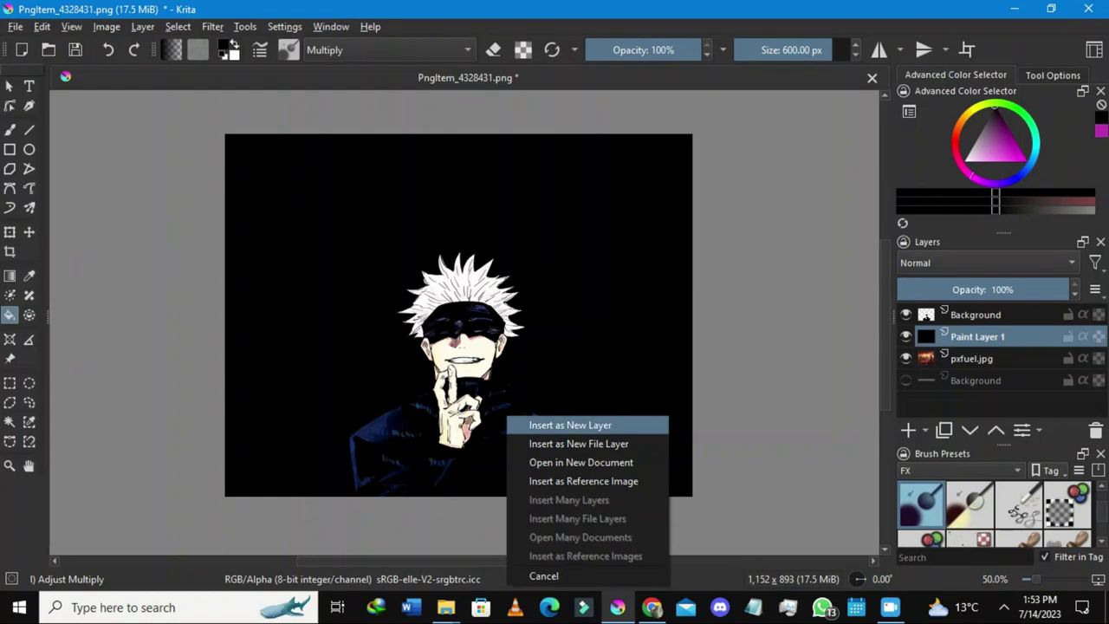
click(554, 426)
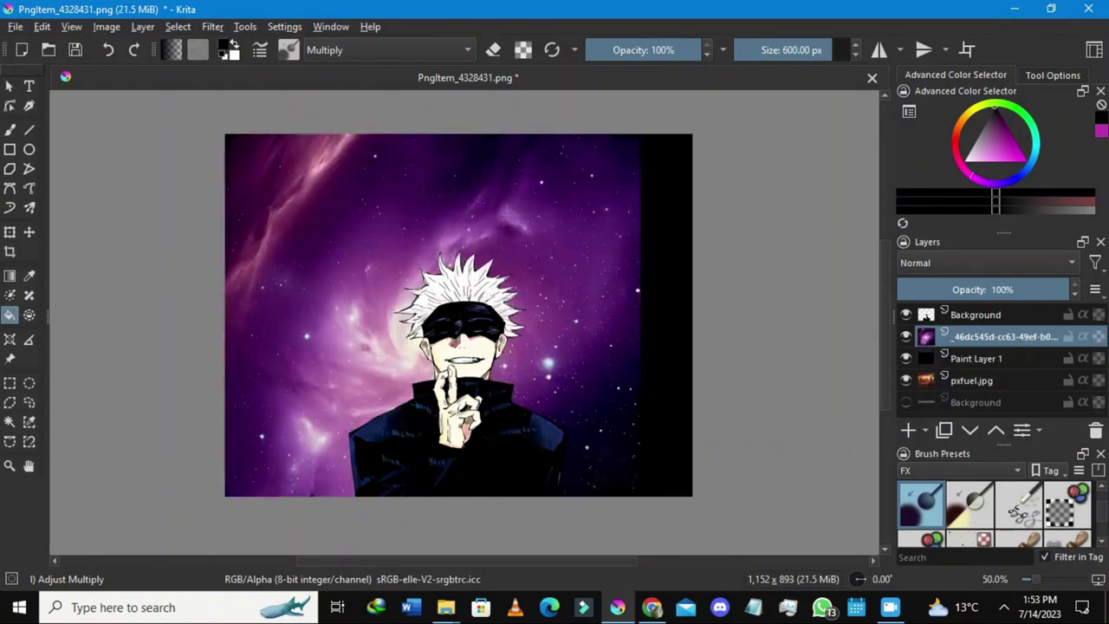
Step: Move and enlarge the galaxy layer so that it covers the whole canvas behind the character
click(29, 232)
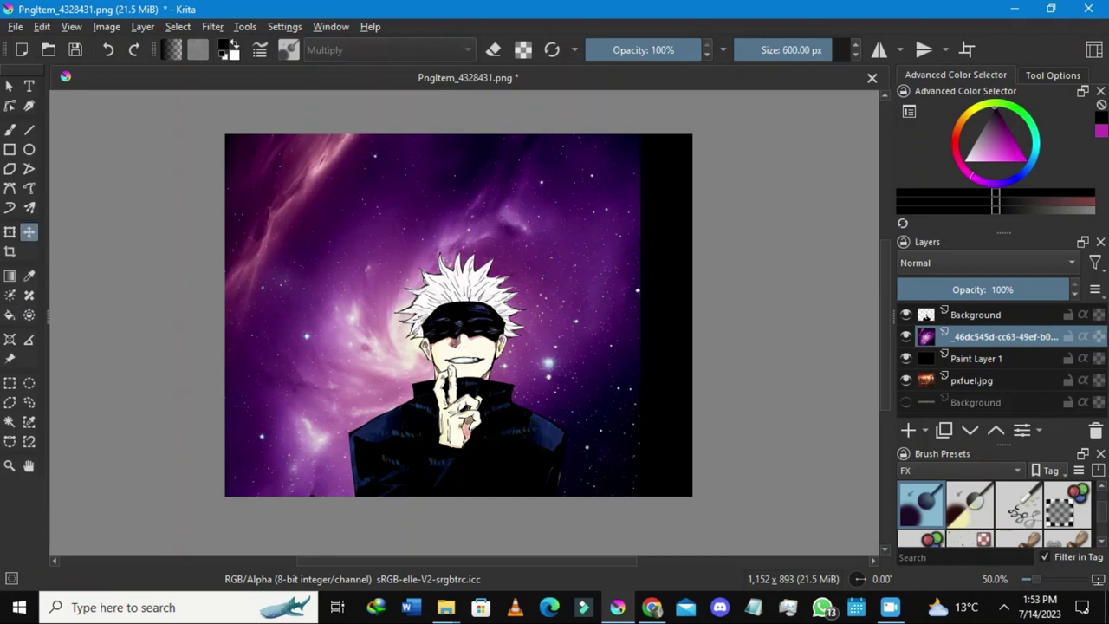
drag(433, 338, 472, 336)
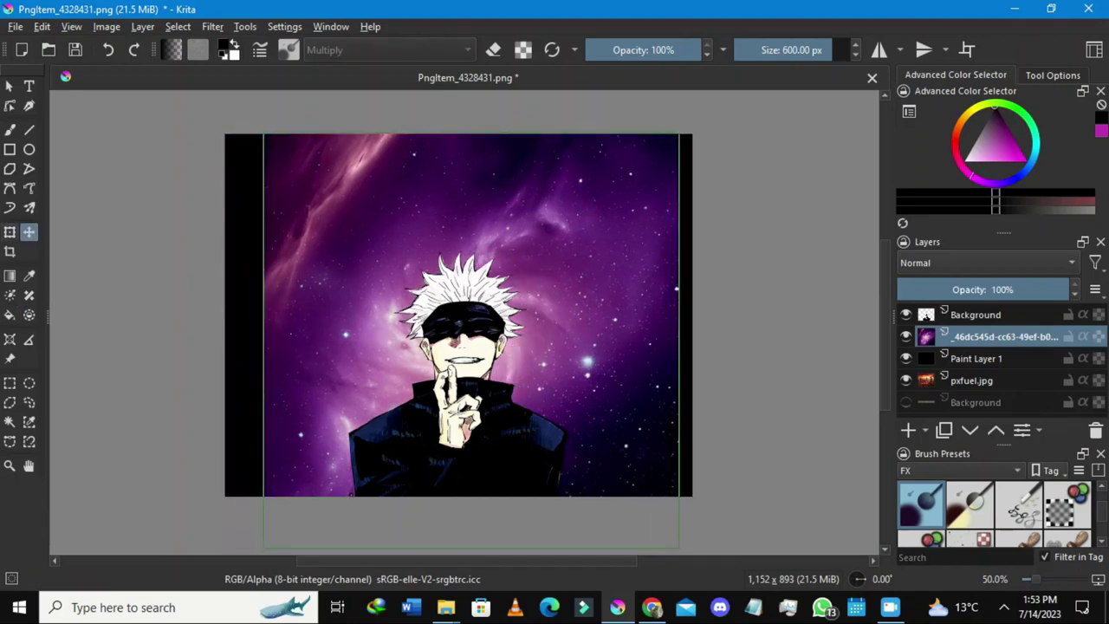
key(ctrl+t)
key(minus)
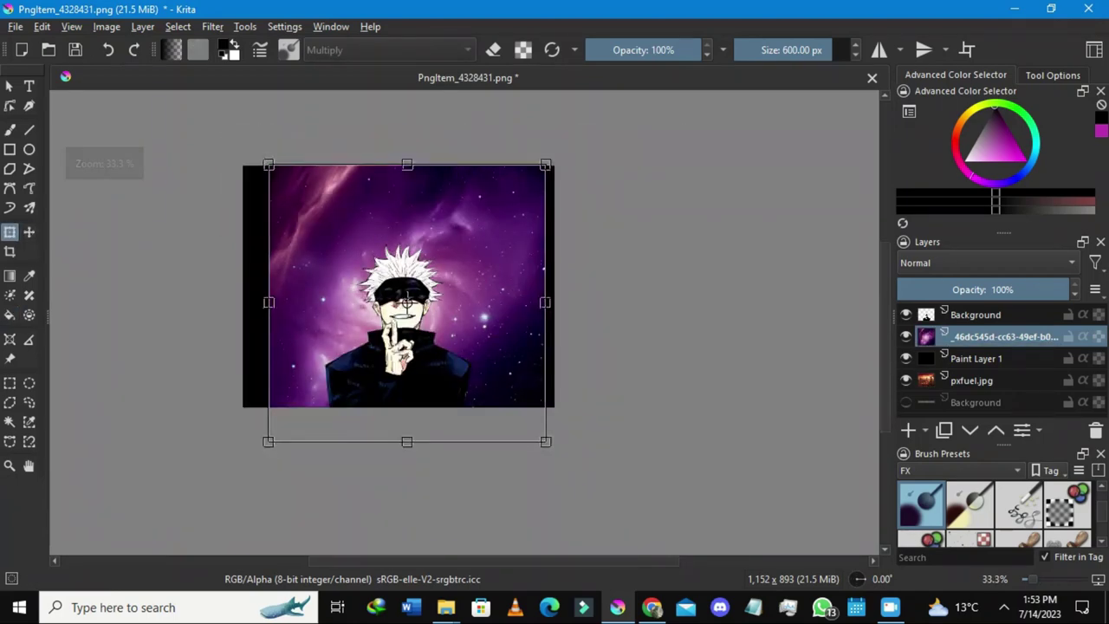
drag(261, 165, 242, 156)
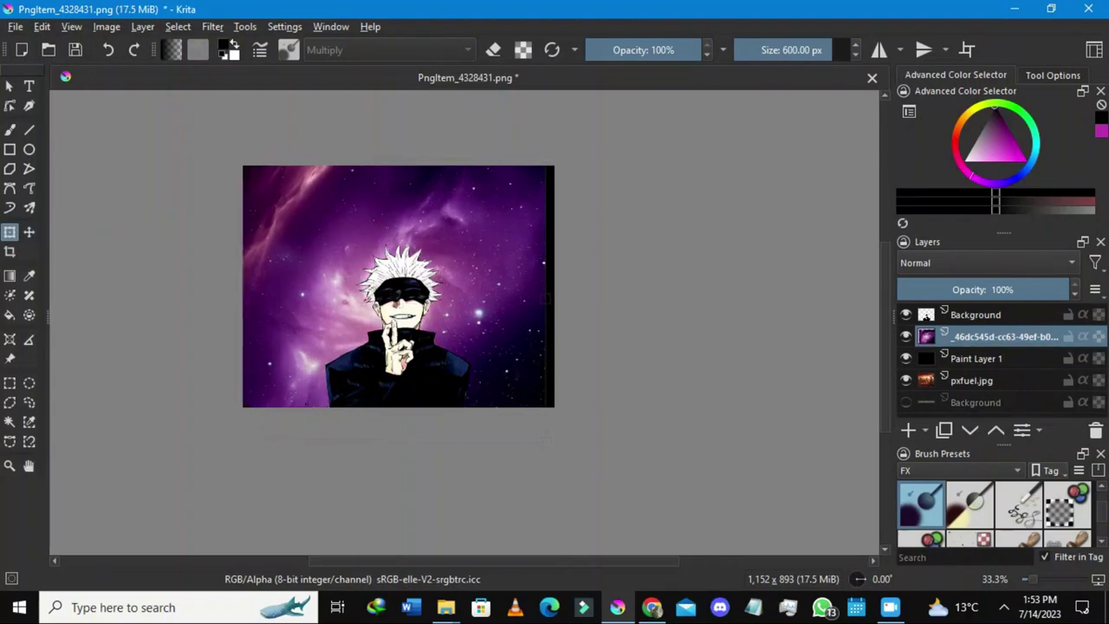
drag(393, 297, 406, 304)
key(plus)
key(plus)
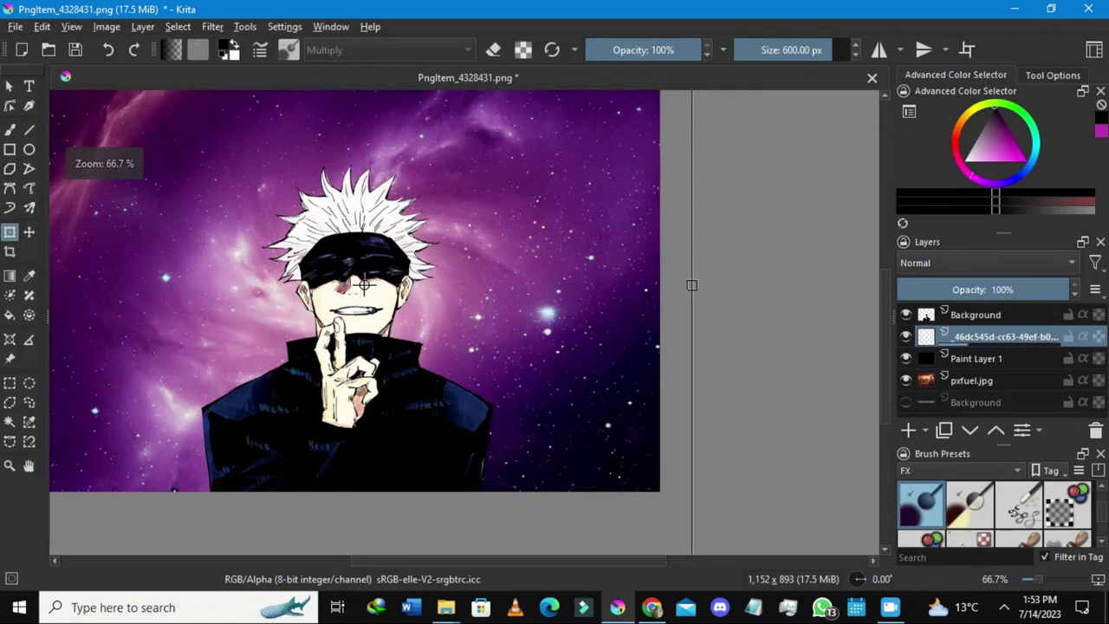
key(minus)
key(minus)
key(minus)
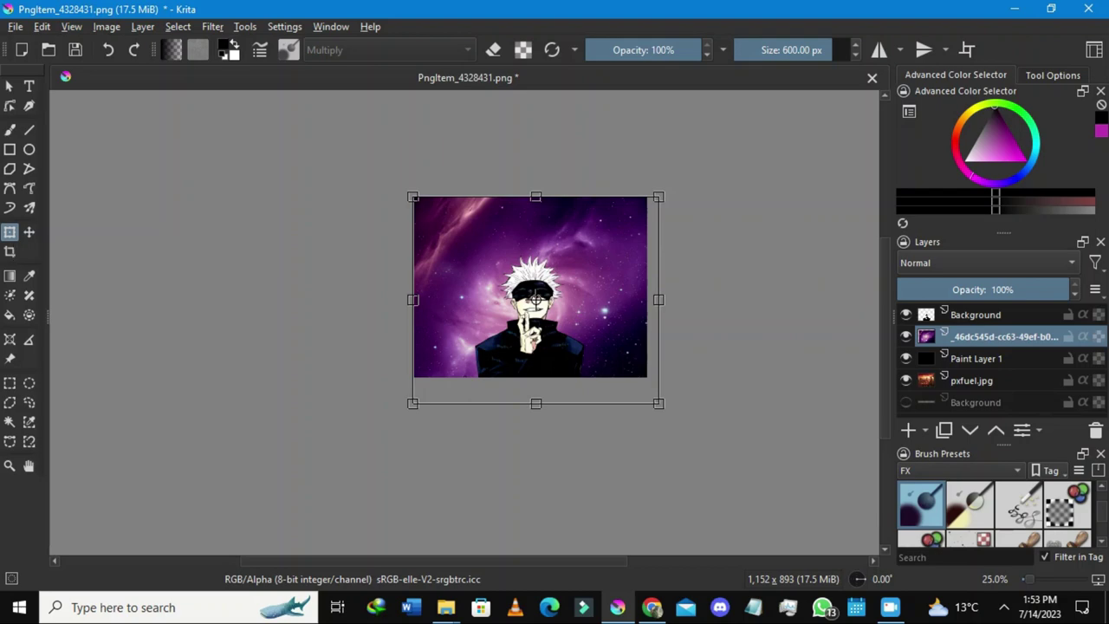
key(plus)
key(plus)
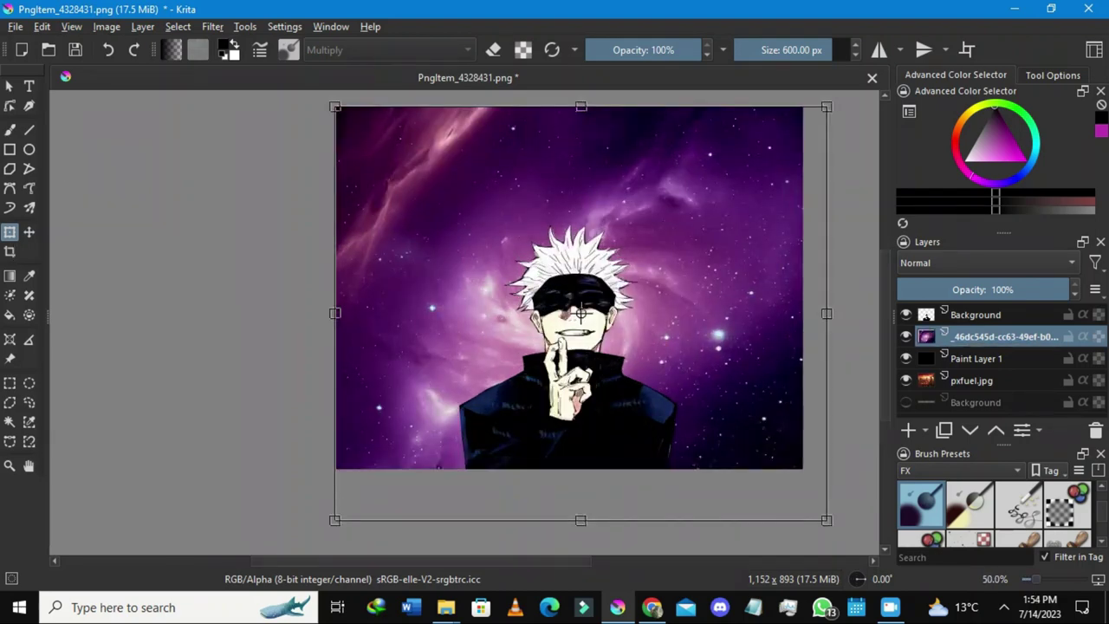
scroll(601, 412, right, 1)
scroll(602, 411, down, 2)
scroll(624, 389, up, 2)
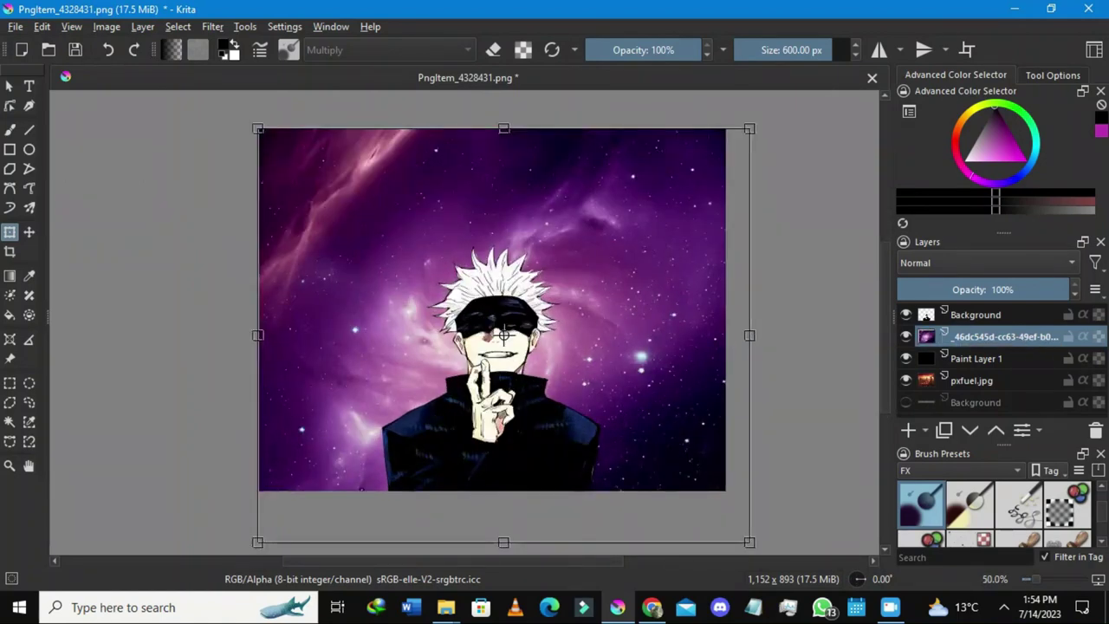
Step: Place the black Paint Layer 1 directly above the galaxy layer and set its opacity to 76%
mouse_move(970, 337)
key(ctrl+Page_Down)
key(Page_Up)
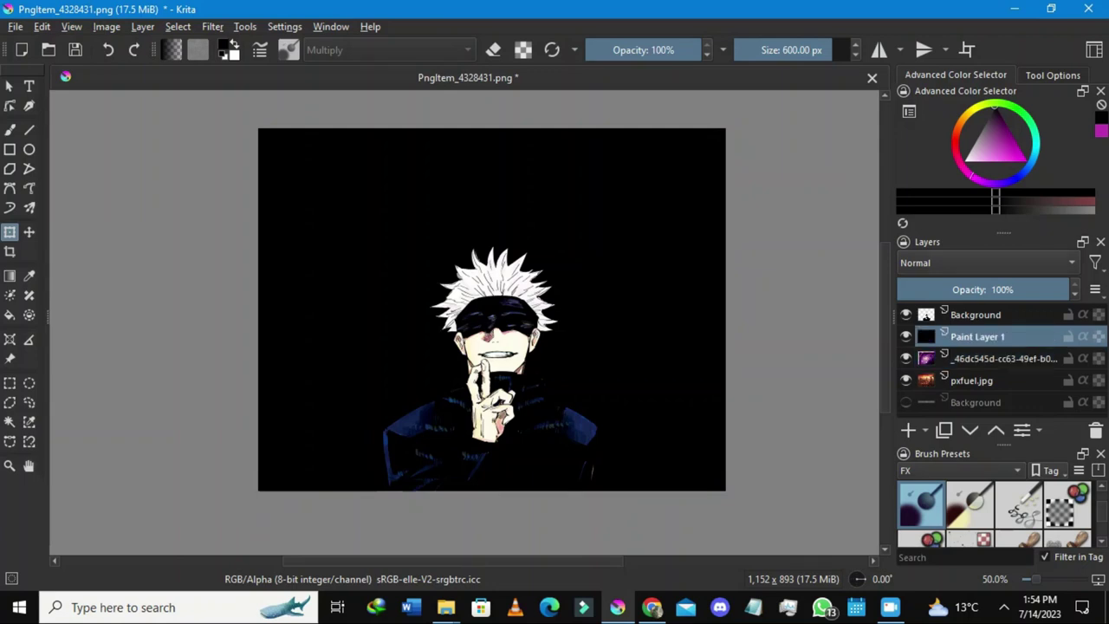
mouse_move(1007, 289)
mouse_down()
mouse_move(978, 289)
mouse_move(1029, 290)
mouse_up()
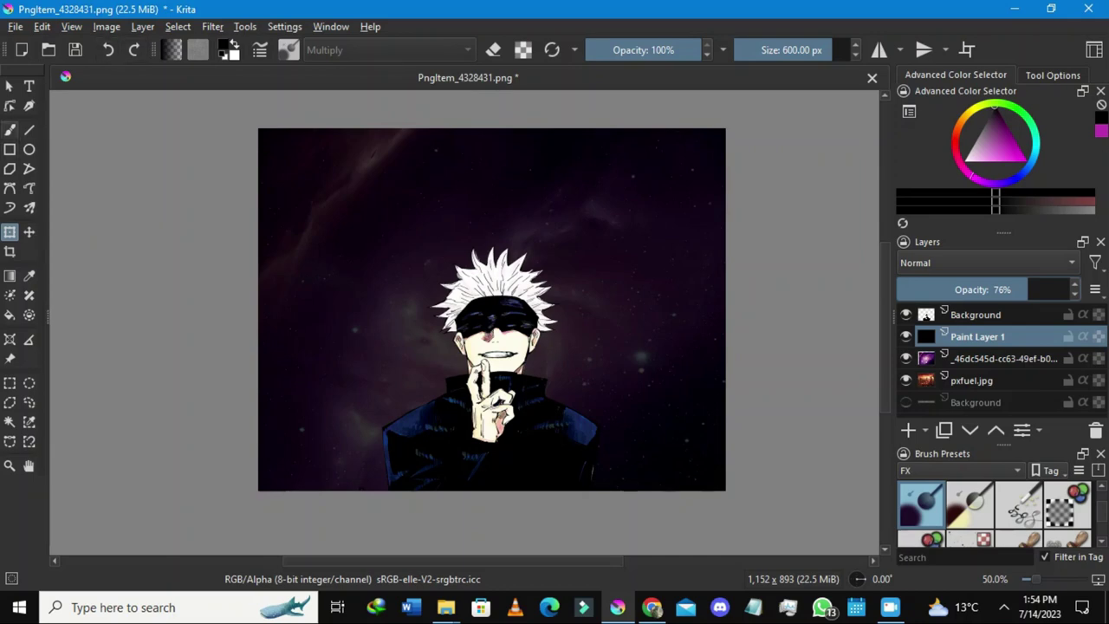
Step: Erase the black Paint Layer 1 around the character using the Adjust Overlay Burn brush preset in eraser mode at 600 px
click(9, 129)
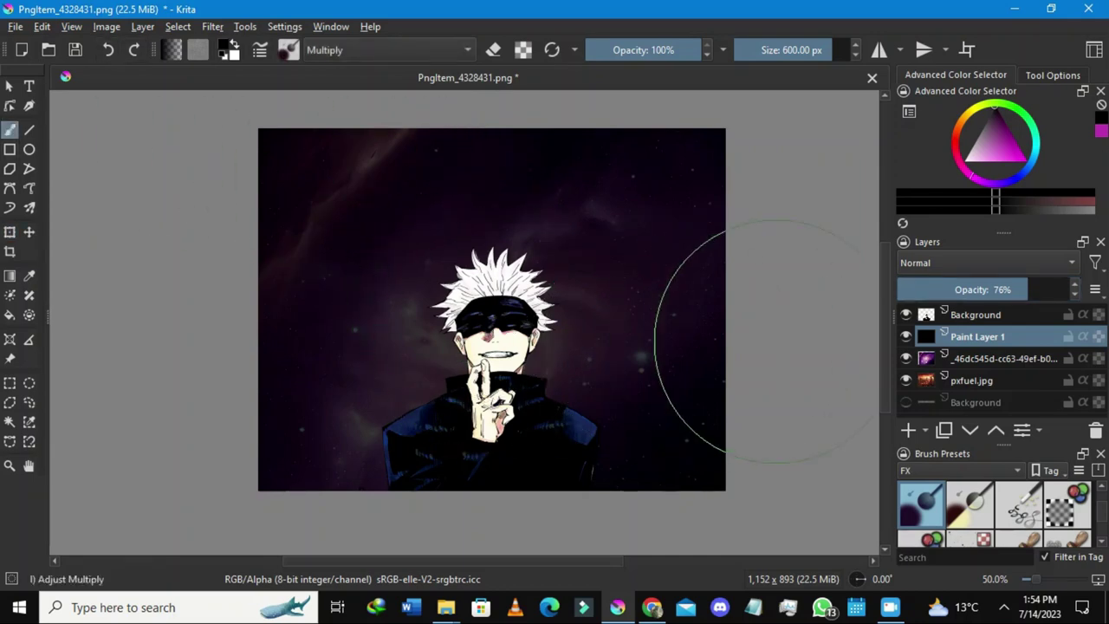
click(969, 504)
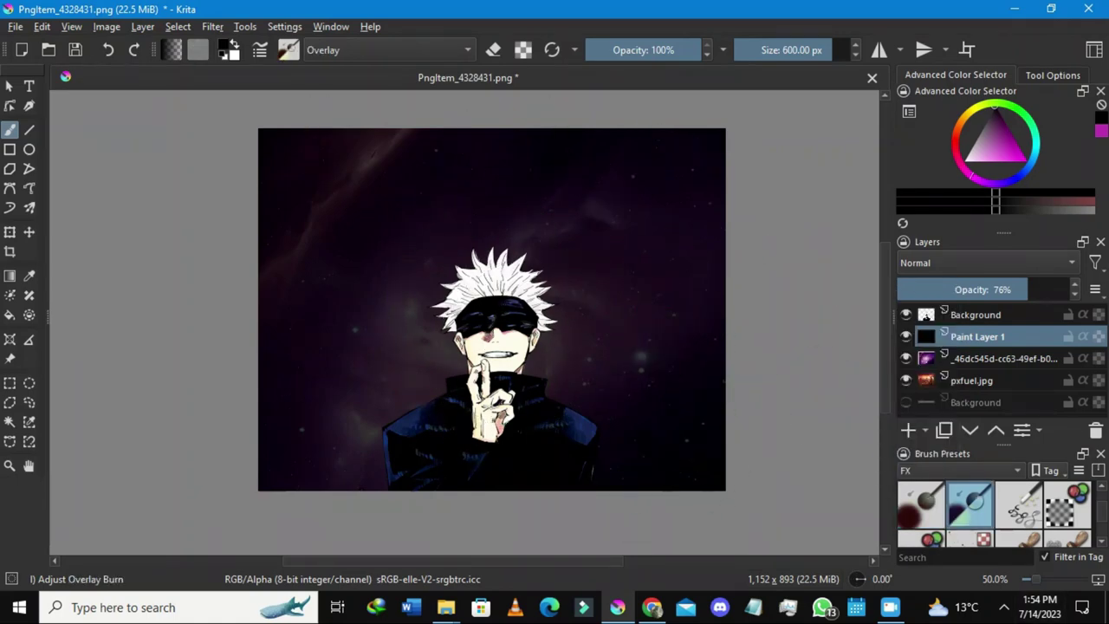
mouse_move(970, 507)
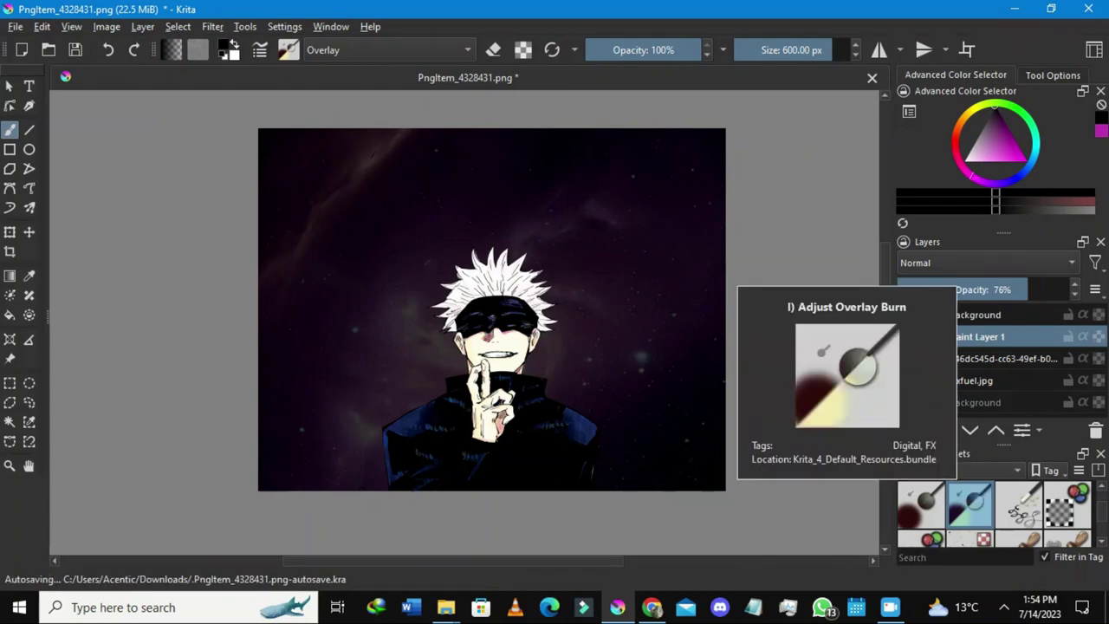
key(e)
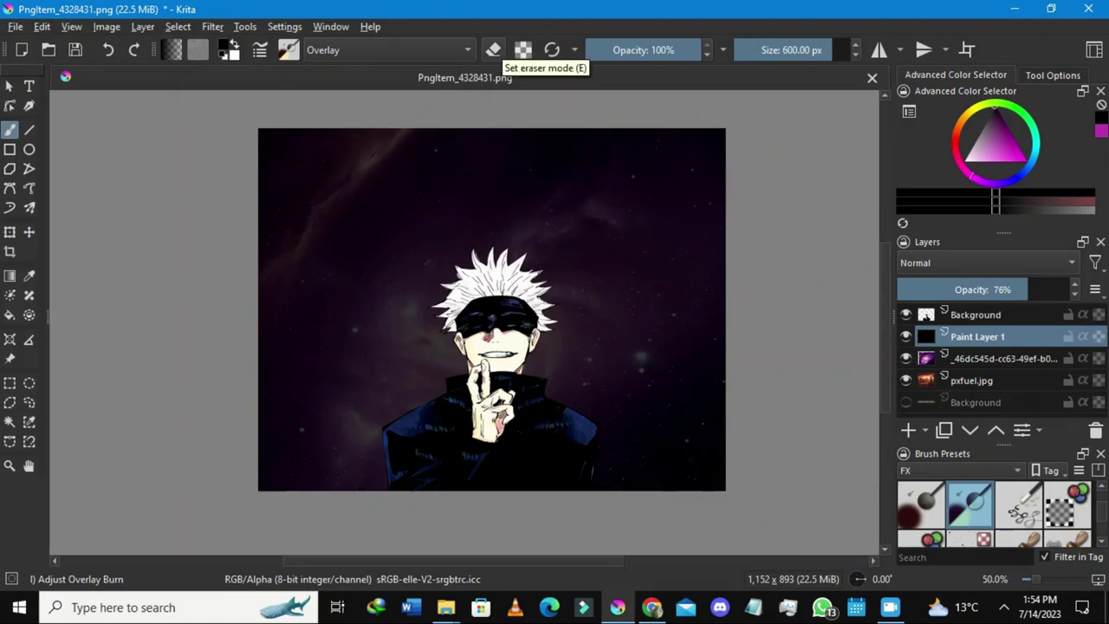
click(493, 50)
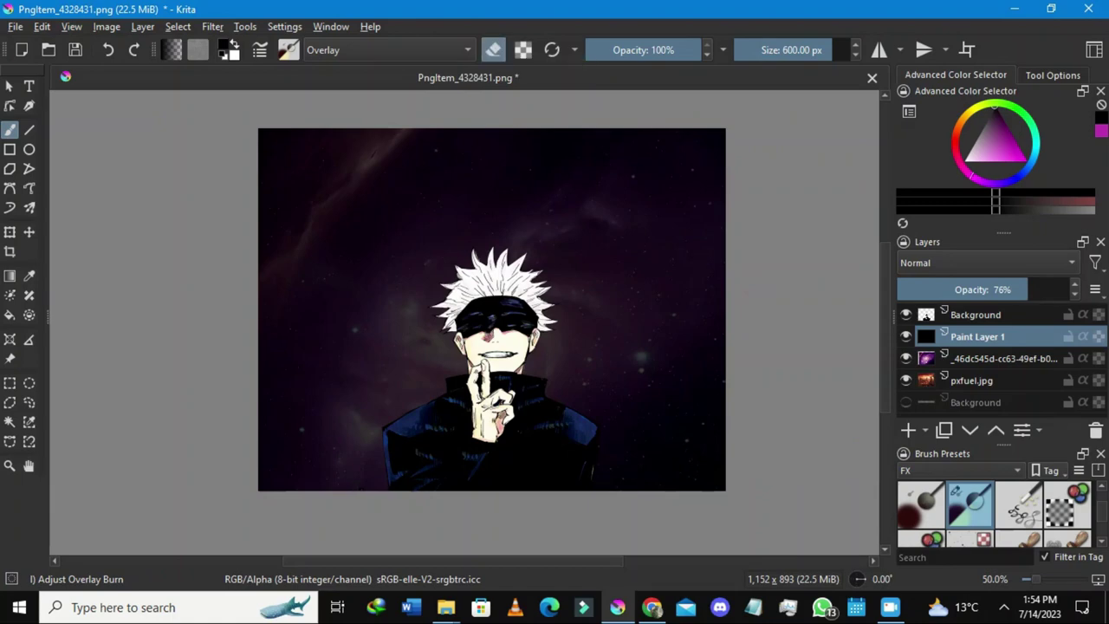
mouse_move(501, 234)
mouse_down()
mouse_move(507, 387)
mouse_move(476, 416)
mouse_move(446, 407)
mouse_move(468, 442)
mouse_move(559, 473)
mouse_move(435, 471)
mouse_move(532, 471)
mouse_move(540, 384)
mouse_move(505, 330)
mouse_move(476, 337)
mouse_move(473, 463)
mouse_move(564, 470)
mouse_move(412, 468)
mouse_move(497, 419)
mouse_up()
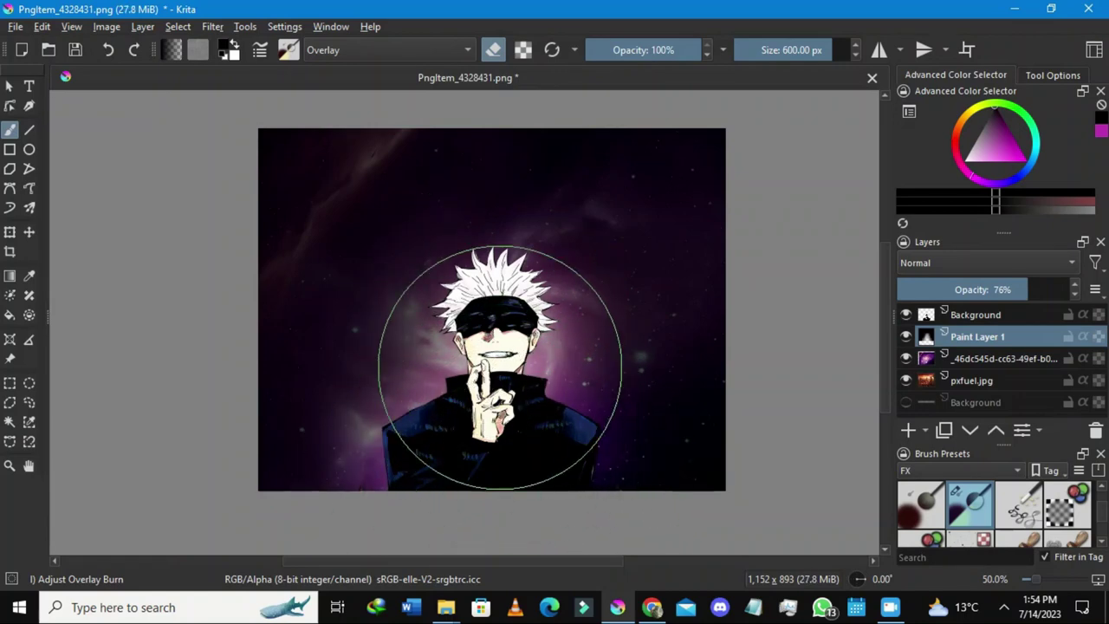
click(499, 335)
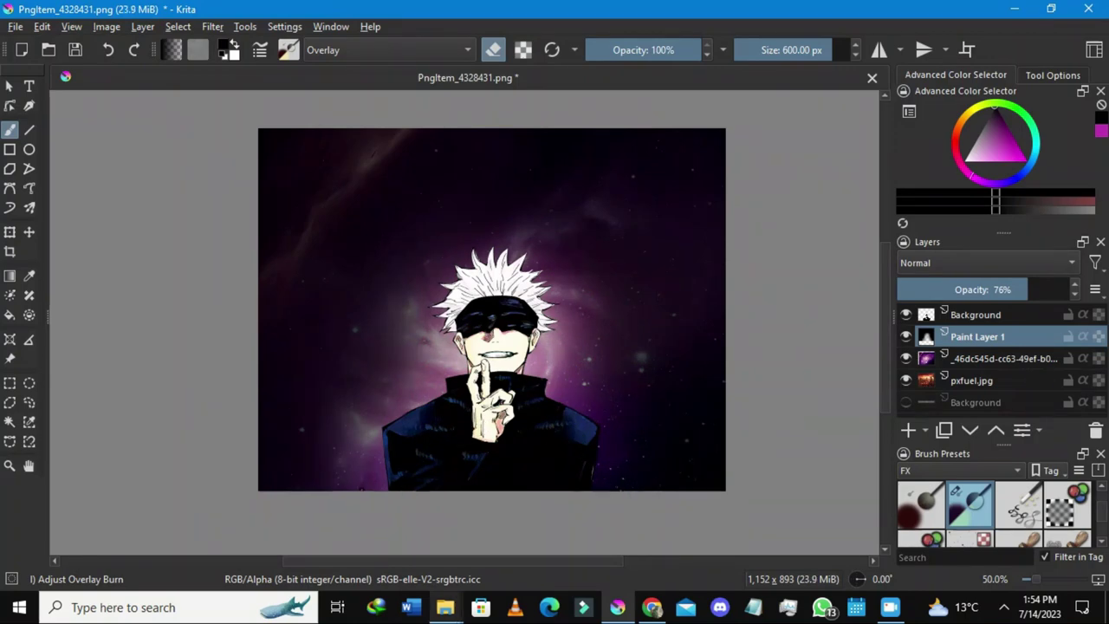
Step: Insert the purple lightning image from Downloads, whose file name starts with _dbd08670, into the Krita artwork as a new layer
mouse_move(445, 606)
click(358, 532)
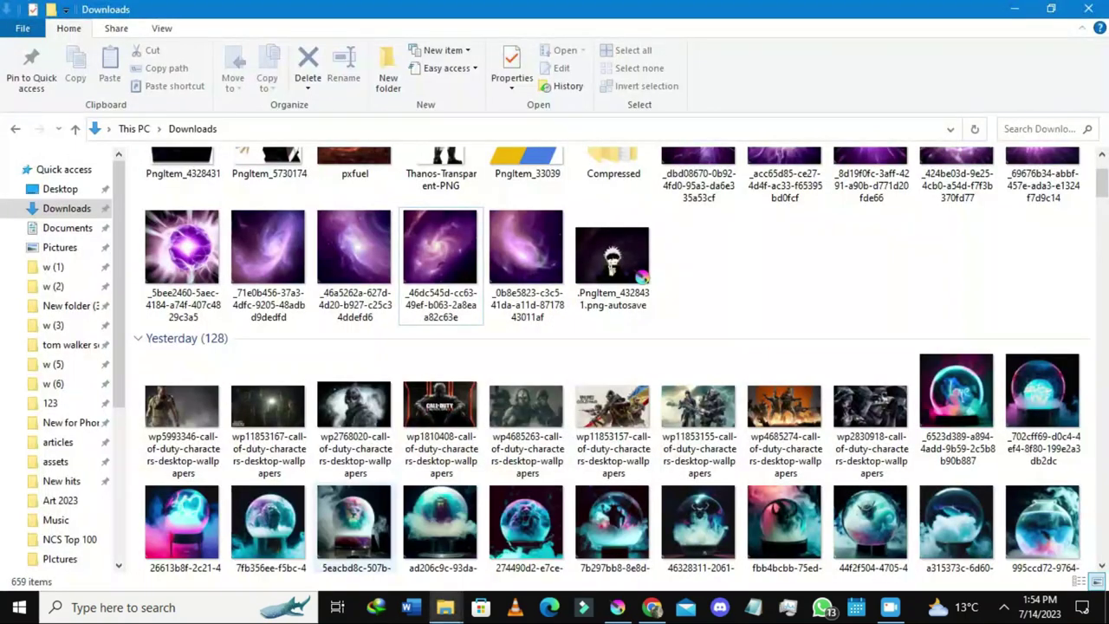
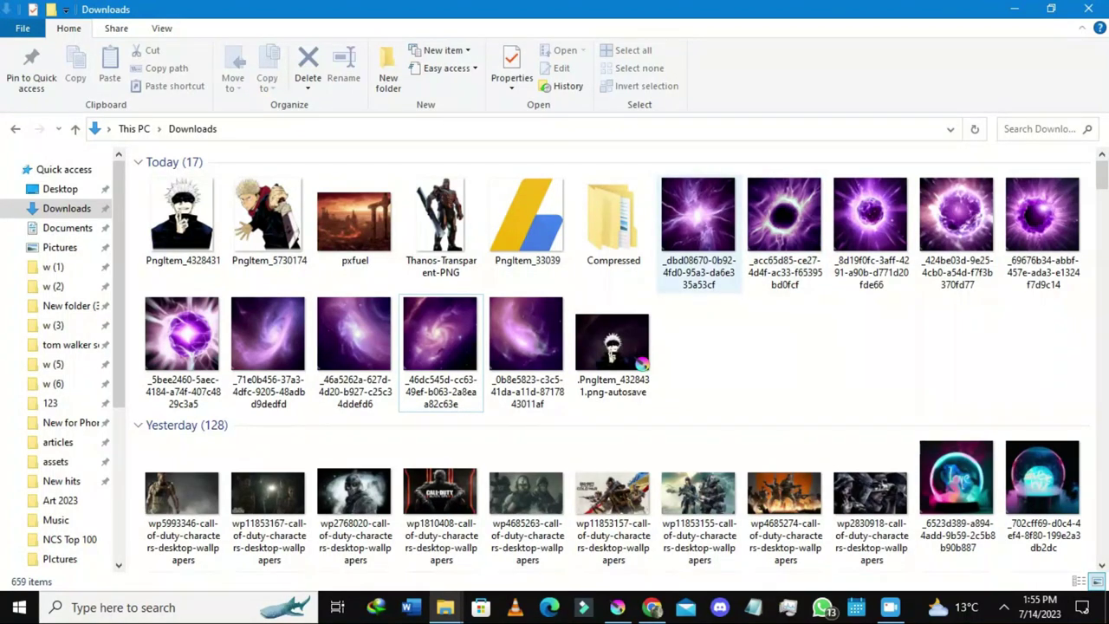
drag(702, 251, 530, 373)
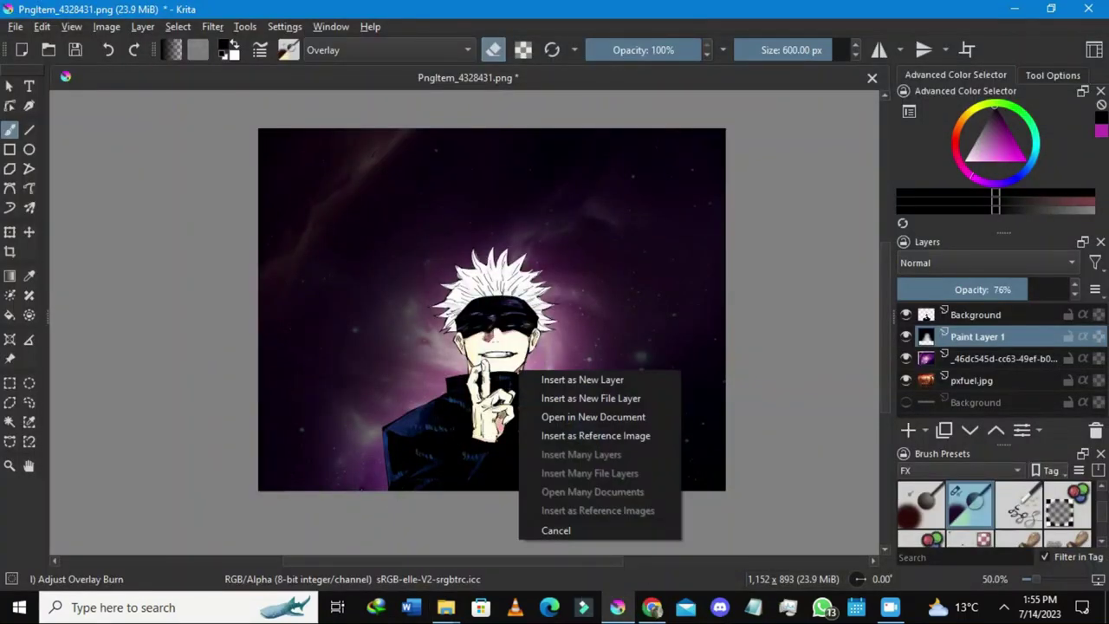
click(595, 379)
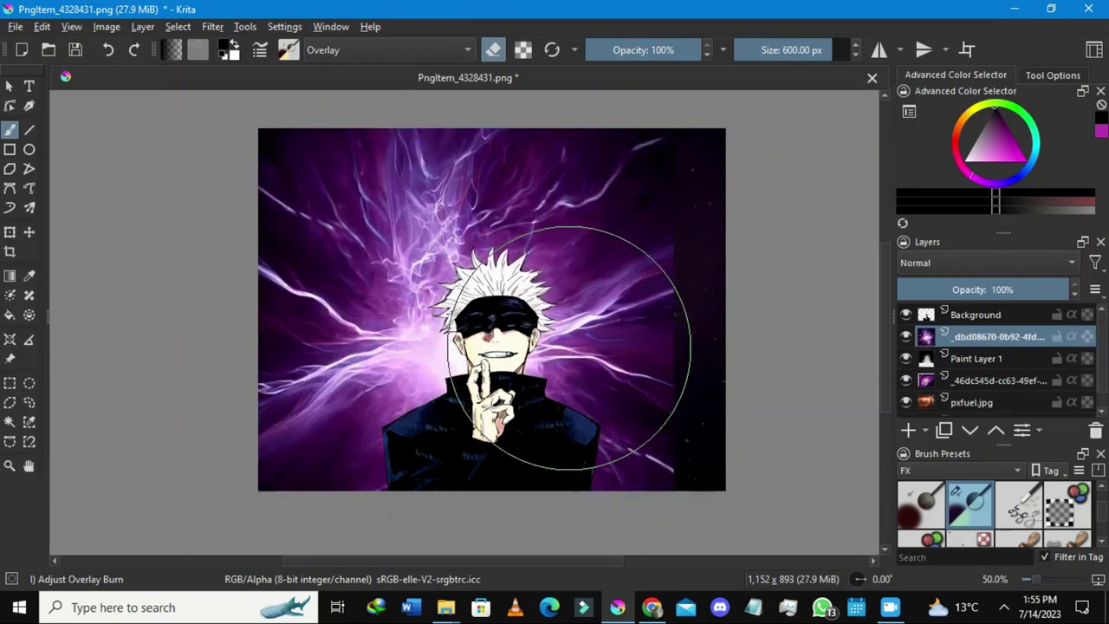
Step: Move the purple lightning layer above the character layer and set its blending mode to Screen
mouse_move(967, 317)
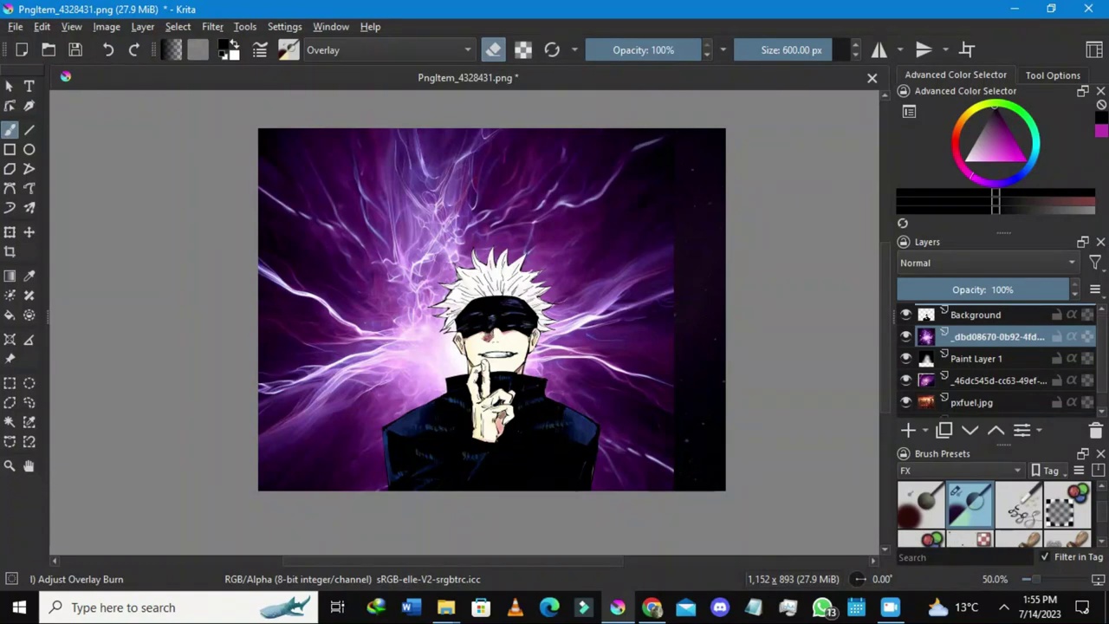
key(ctrl+Page_Up)
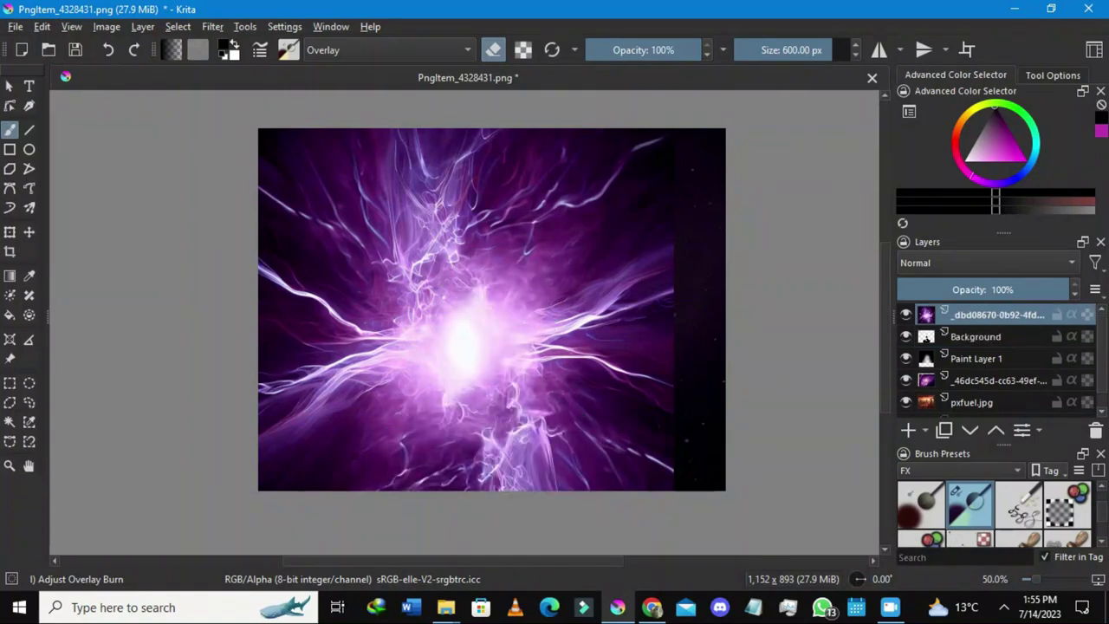
click(945, 263)
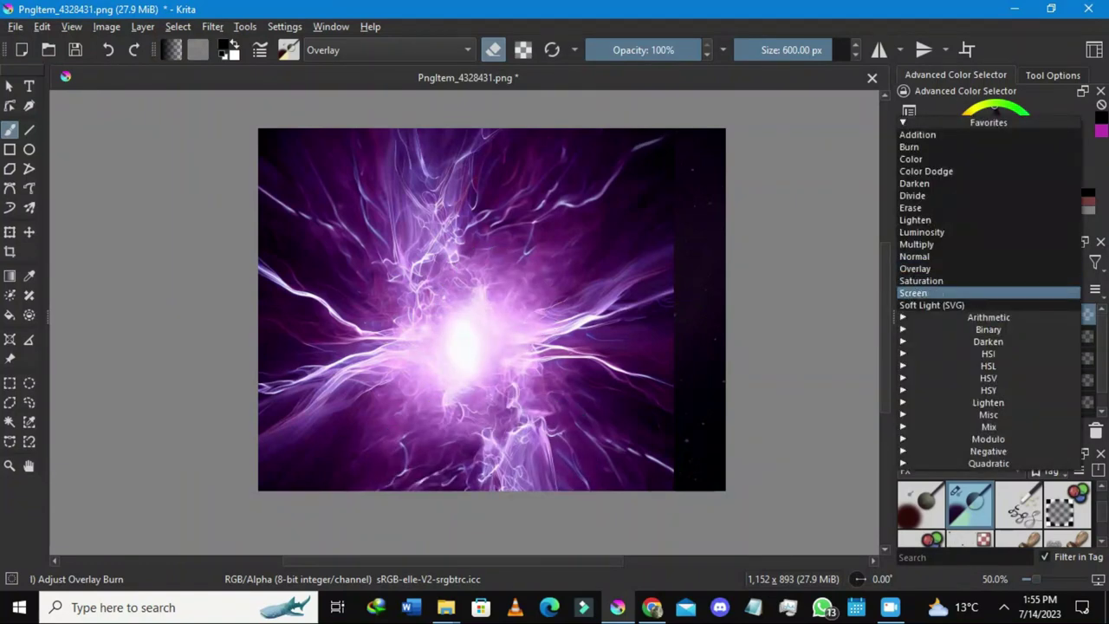
click(945, 293)
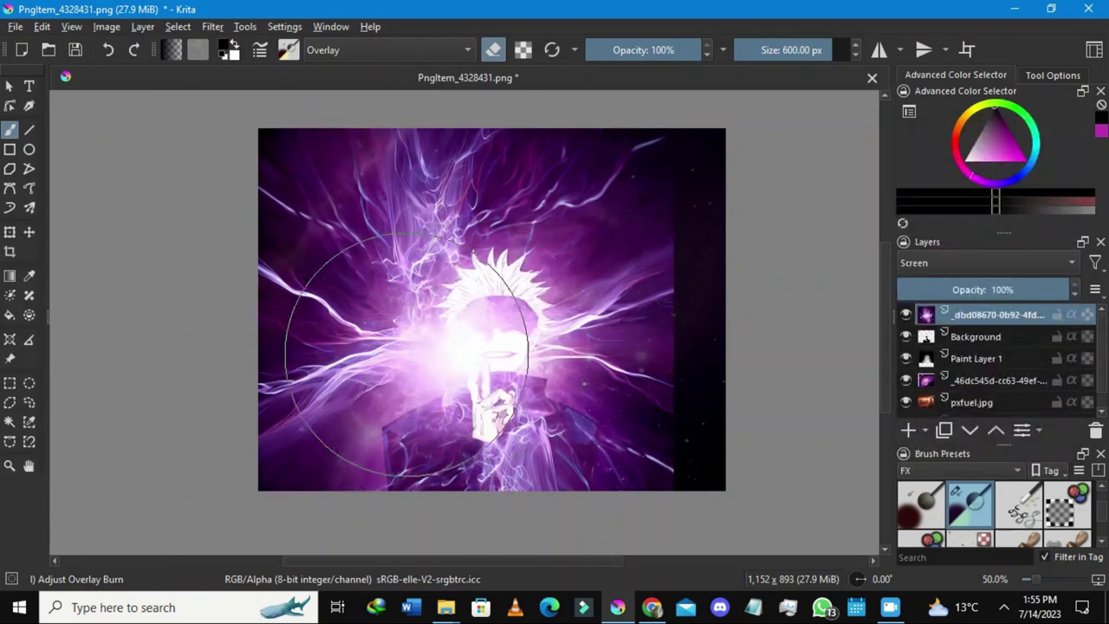
Step: Enlarge the purple lightning layer and position it so its bright core sits just beside the character's face
click(29, 231)
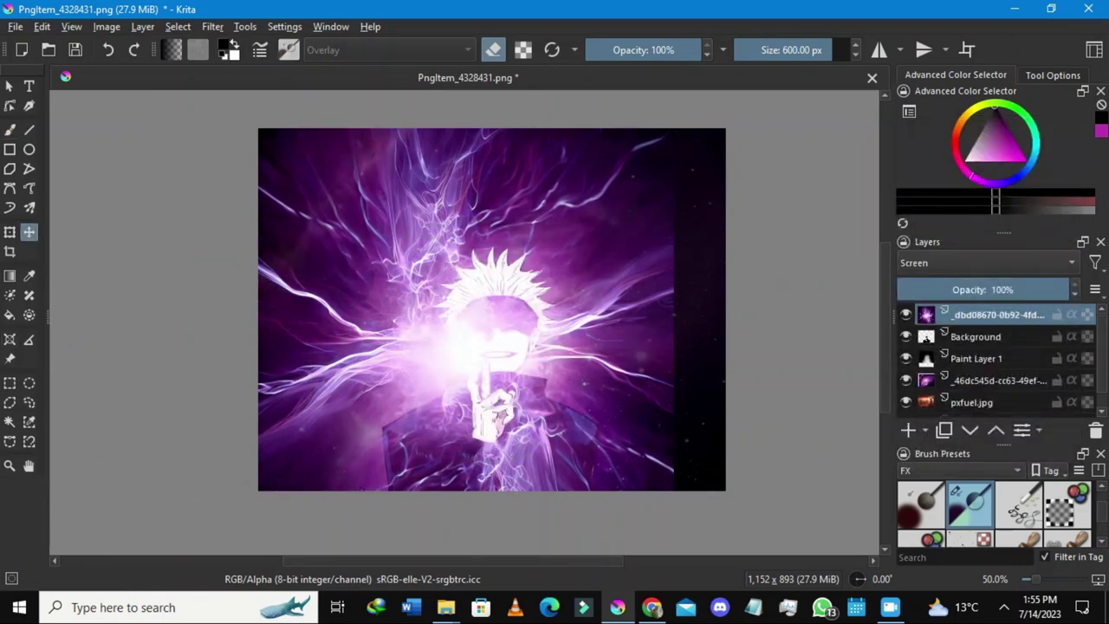
drag(481, 346, 512, 354)
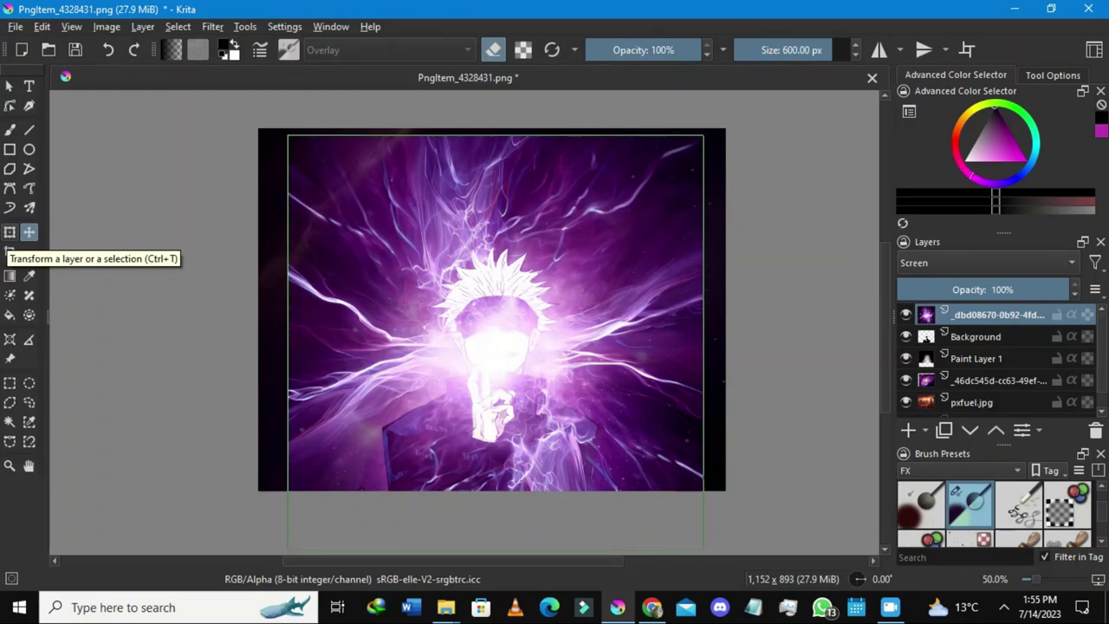
click(9, 232)
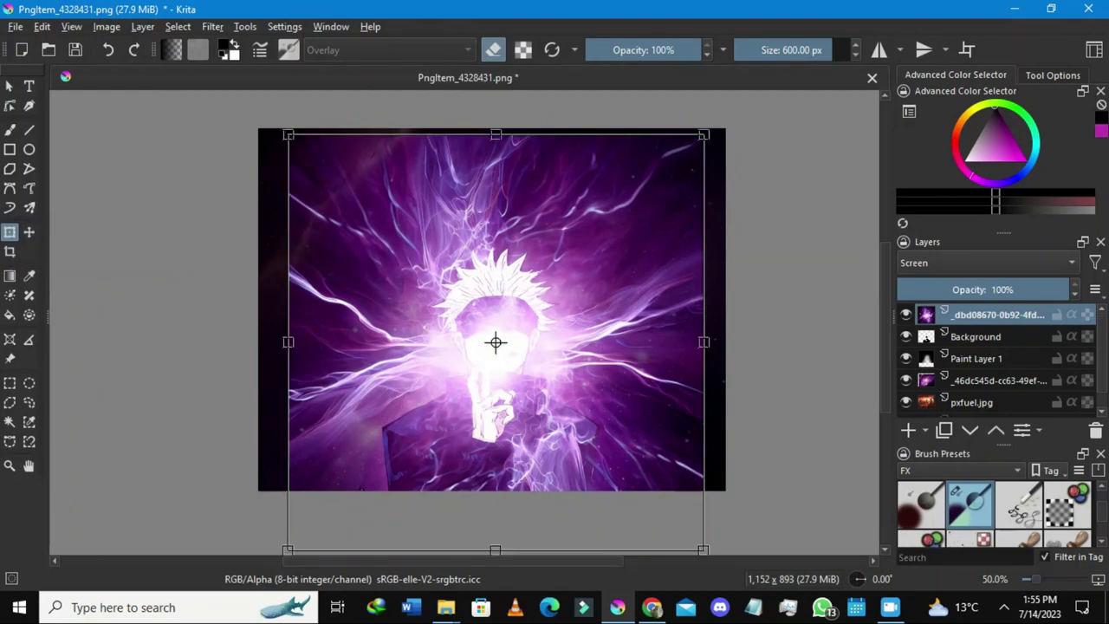
drag(289, 135, 248, 111)
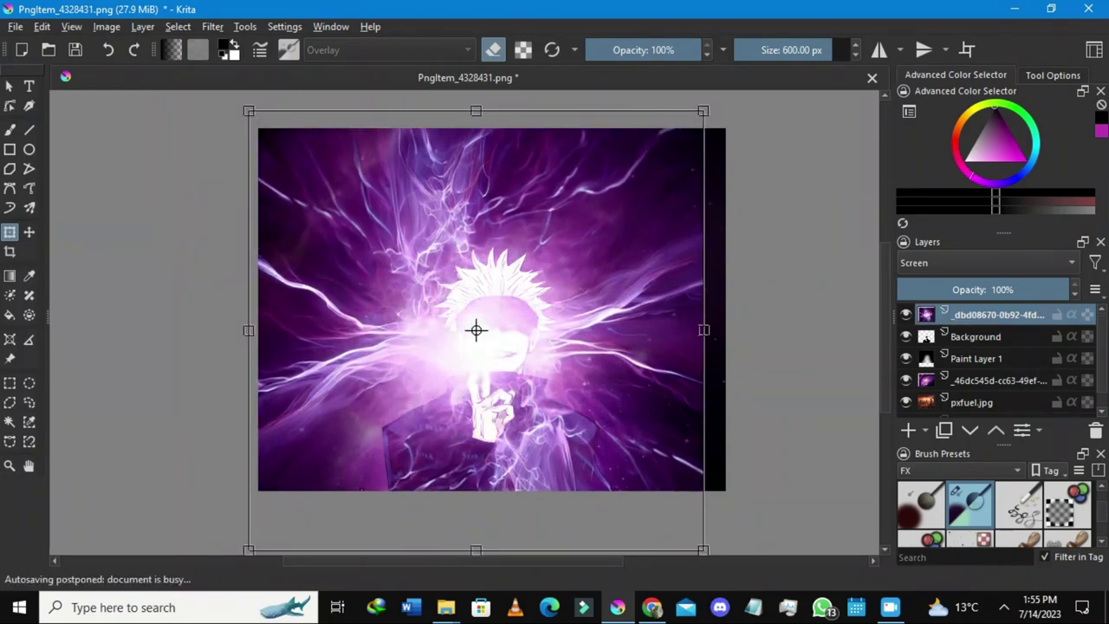
key(Return)
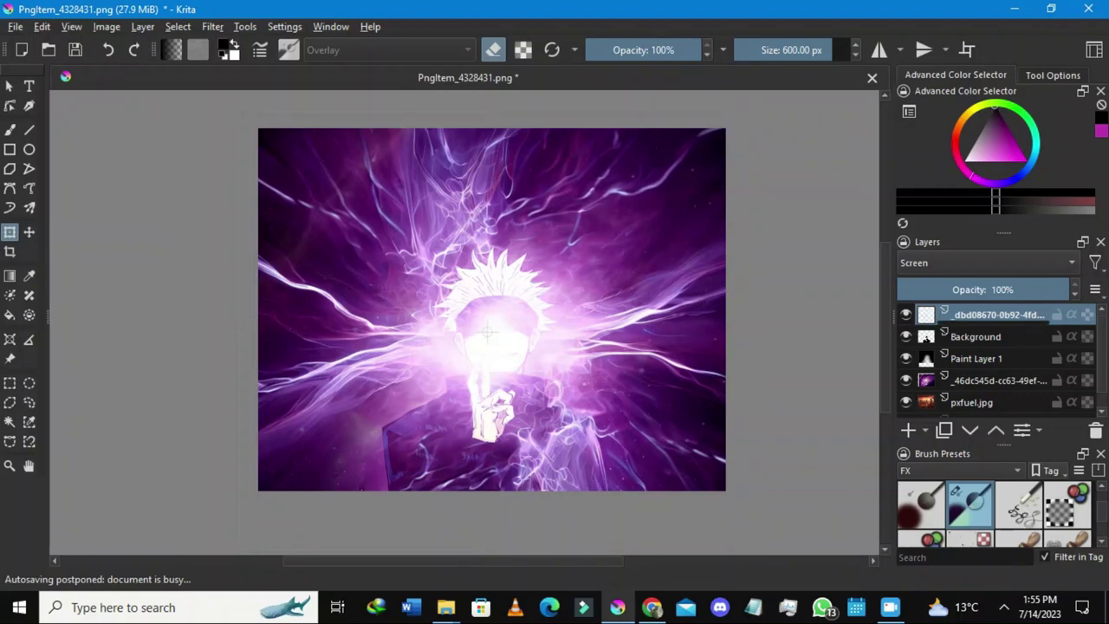
drag(497, 332, 459, 341)
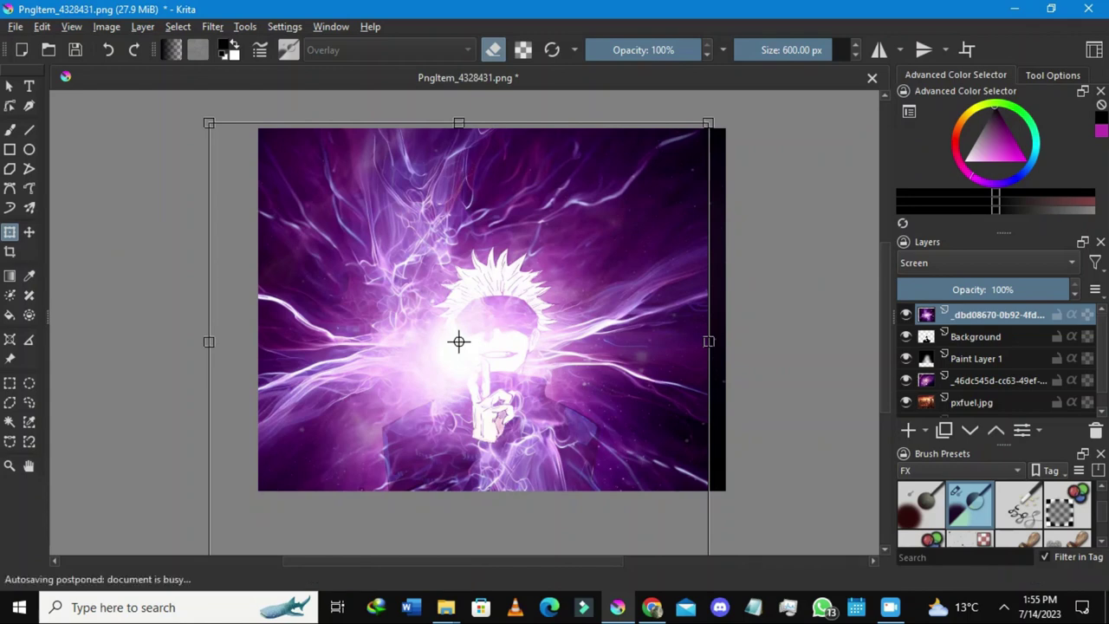
Step: Erase the outer parts of the purple lightning layer with the 600 px brush, keeping the glow around the character
key(b)
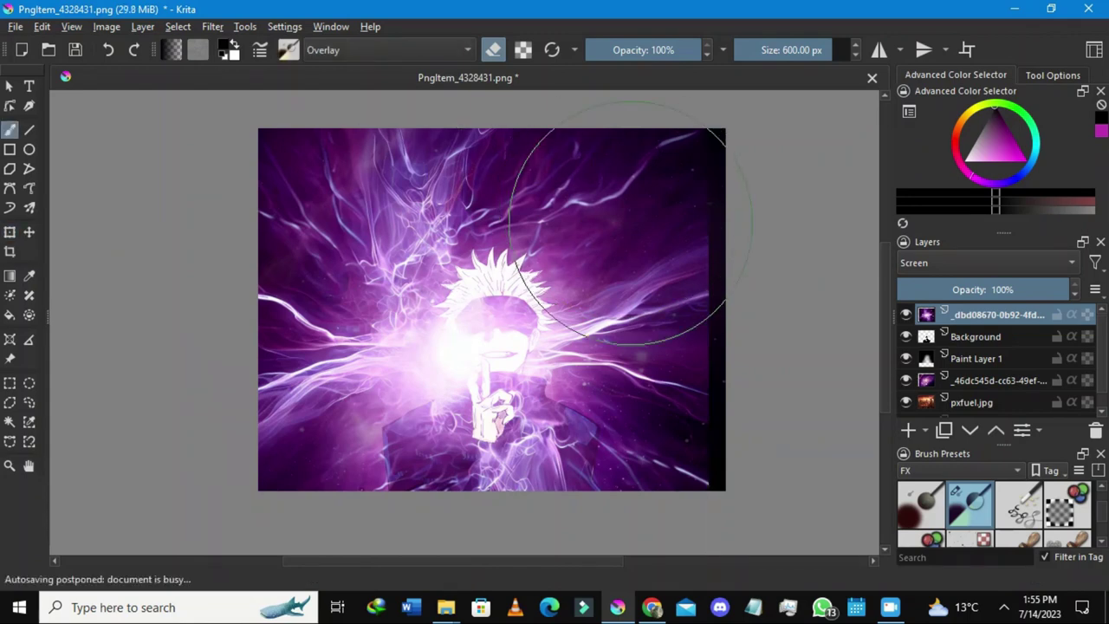
mouse_move(641, 223)
mouse_down()
mouse_move(660, 320)
mouse_move(663, 509)
mouse_move(302, 582)
mouse_move(245, 440)
mouse_move(277, 219)
mouse_move(402, 147)
mouse_move(606, 164)
mouse_up()
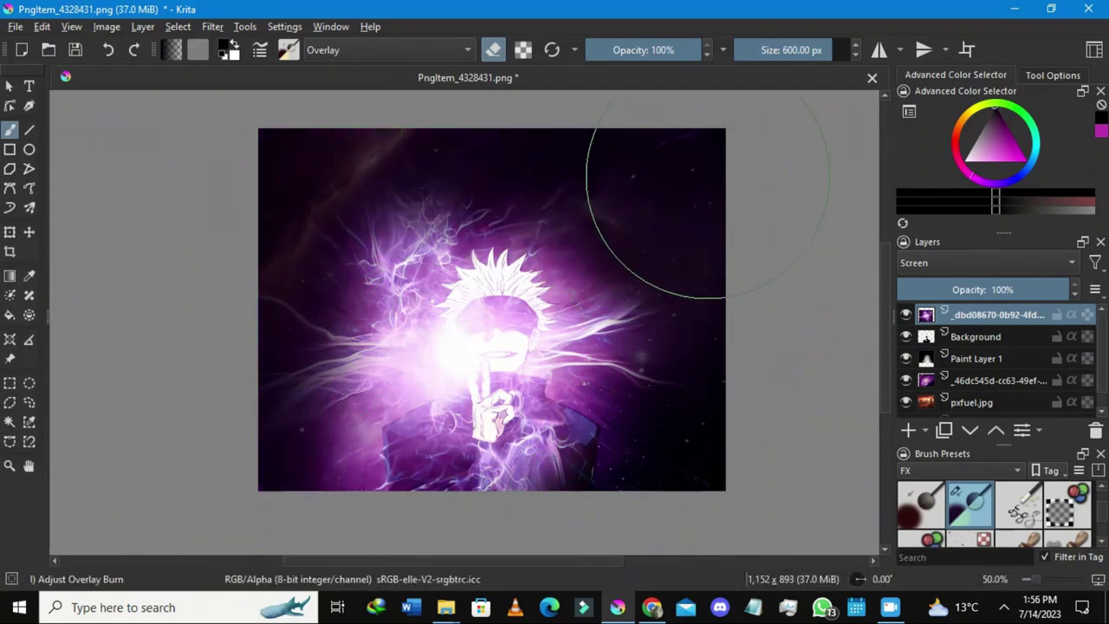
mouse_move(642, 281)
mouse_down()
mouse_move(622, 327)
mouse_move(630, 299)
mouse_move(568, 247)
mouse_move(538, 240)
mouse_move(513, 178)
mouse_move(452, 189)
mouse_move(418, 175)
mouse_move(254, 241)
mouse_move(228, 319)
mouse_move(287, 367)
mouse_move(295, 429)
mouse_move(352, 484)
mouse_move(361, 454)
mouse_move(379, 468)
mouse_move(350, 454)
mouse_move(341, 414)
mouse_move(149, 312)
mouse_up()
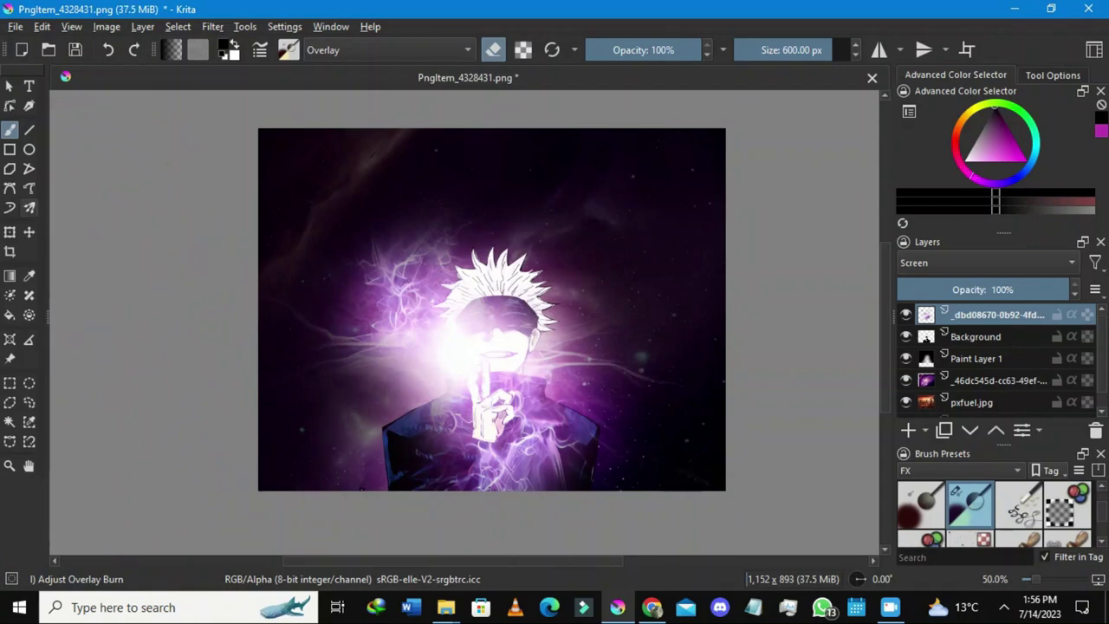
Step: Move the purple lightning layer so its bright core sits over the character's mouth and raised hand
click(28, 232)
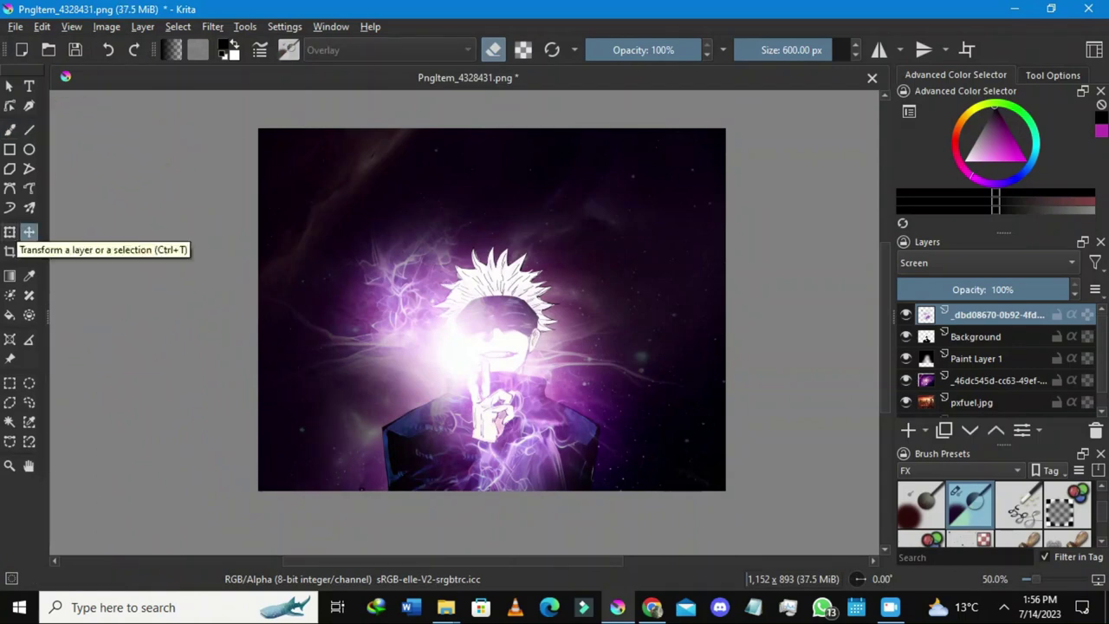
drag(455, 346, 482, 367)
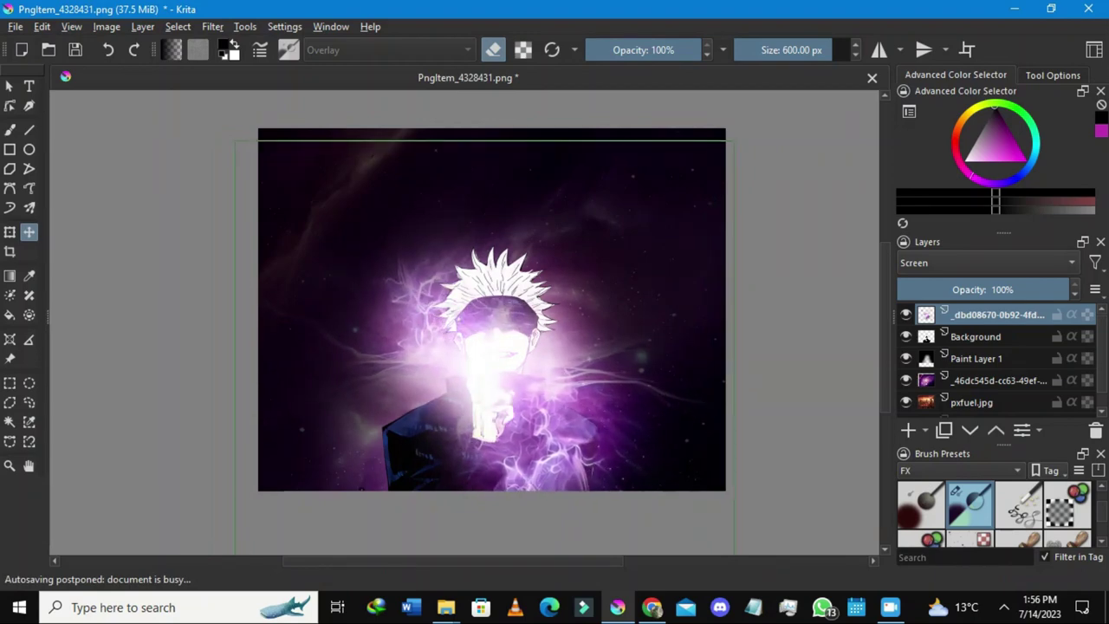
drag(477, 297, 471, 293)
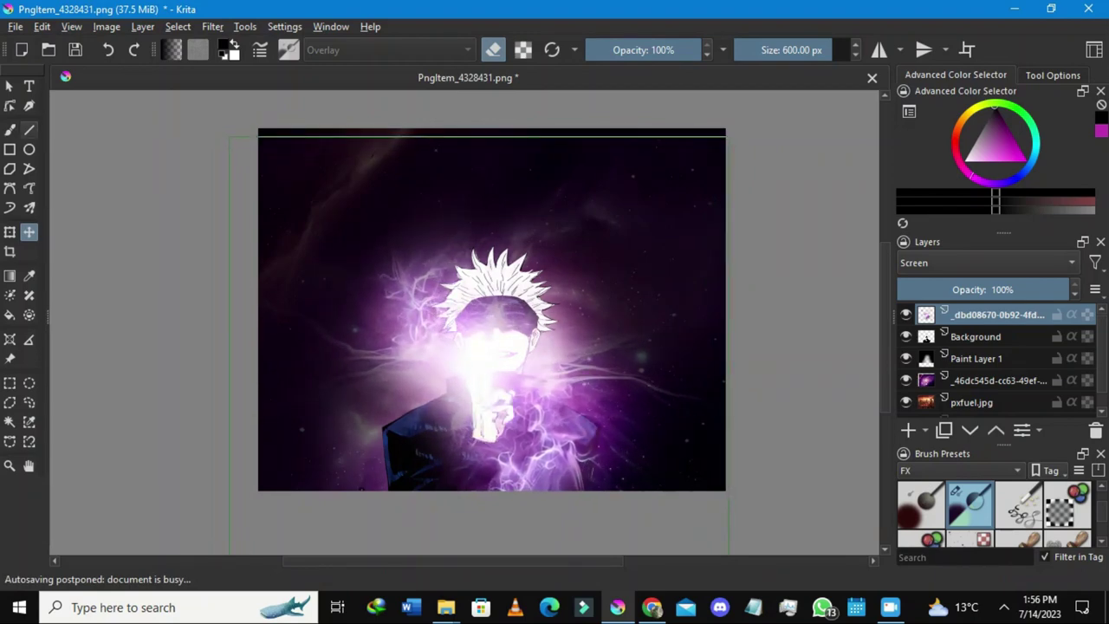
Step: Erase the lightning streaks and bright core around the character with the 600 px brush, and shift the lightning layer slightly
key(b)
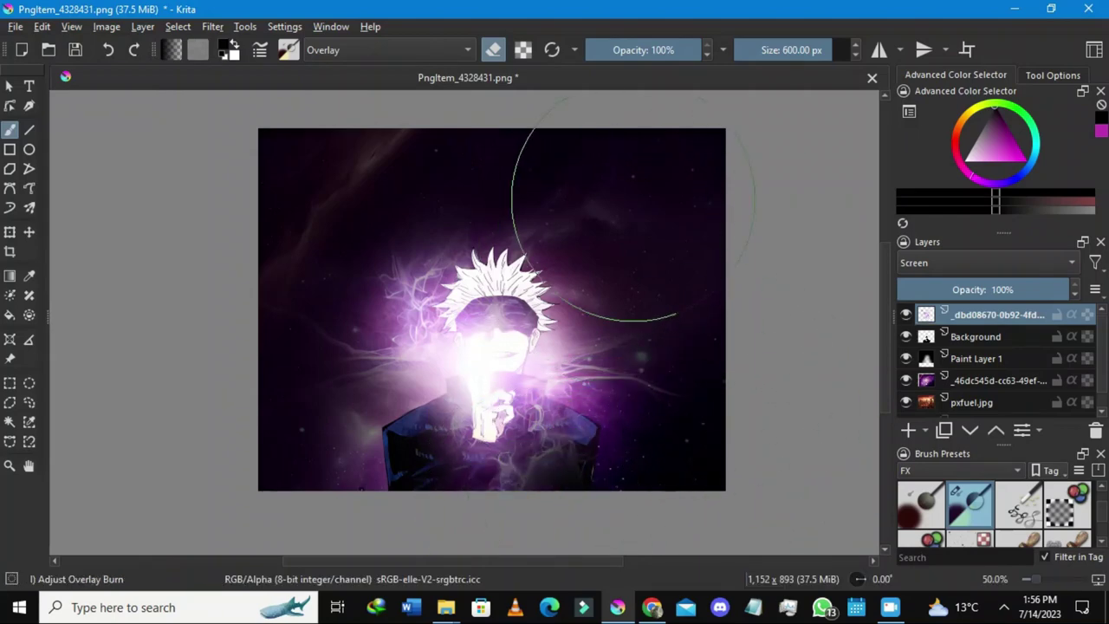
mouse_move(633, 200)
mouse_down()
mouse_move(553, 230)
mouse_move(540, 247)
mouse_move(634, 210)
mouse_move(648, 260)
mouse_move(614, 310)
mouse_move(630, 341)
mouse_move(667, 333)
mouse_move(619, 423)
mouse_move(630, 407)
mouse_move(648, 429)
mouse_move(645, 457)
mouse_move(614, 472)
mouse_move(419, 457)
mouse_move(377, 400)
mouse_move(357, 338)
mouse_move(407, 312)
mouse_move(393, 311)
mouse_move(360, 381)
mouse_move(331, 332)
mouse_move(352, 291)
mouse_move(484, 228)
mouse_move(598, 336)
mouse_move(668, 346)
mouse_up()
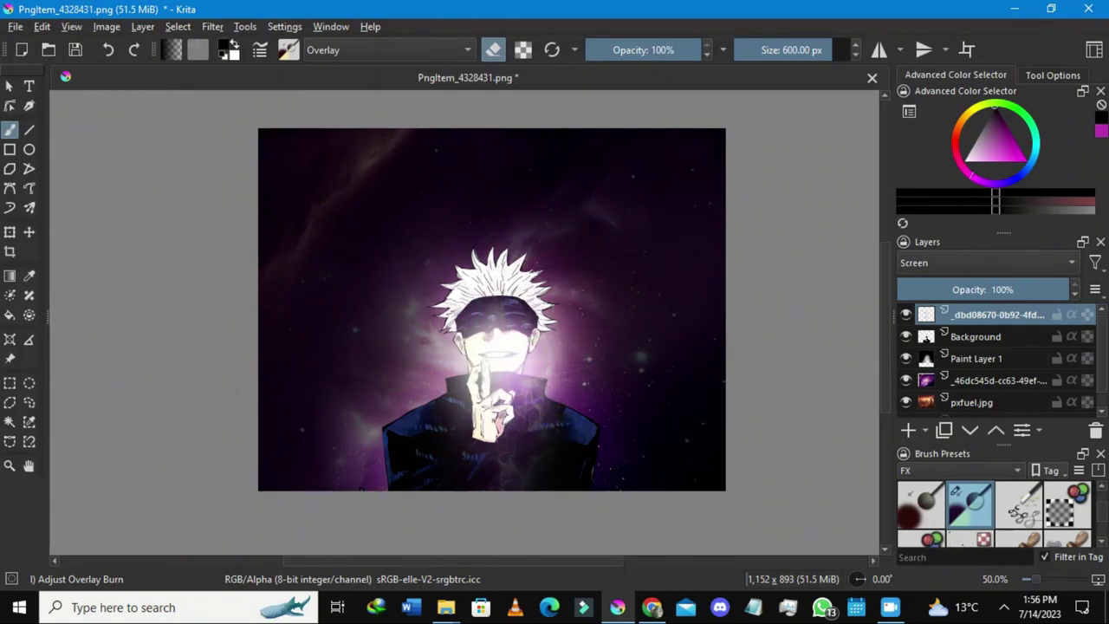
key(t)
drag(511, 390, 499, 393)
scroll(489, 371, down, 2)
scroll(514, 359, up, 3)
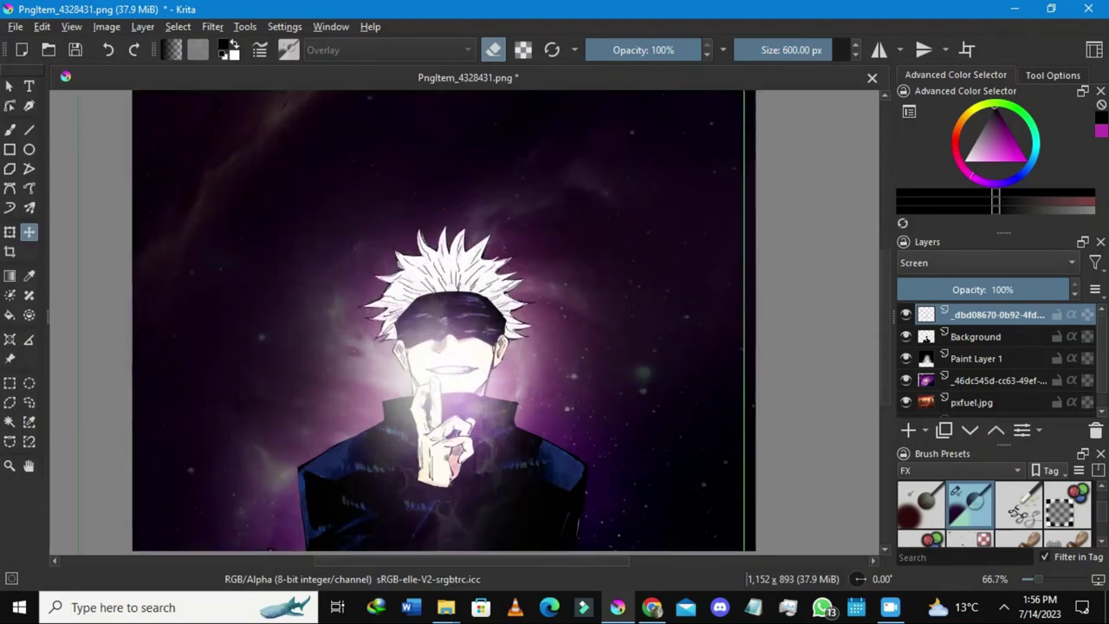
scroll(507, 337, down, 2)
scroll(508, 337, up, 3)
scroll(508, 337, down, 2)
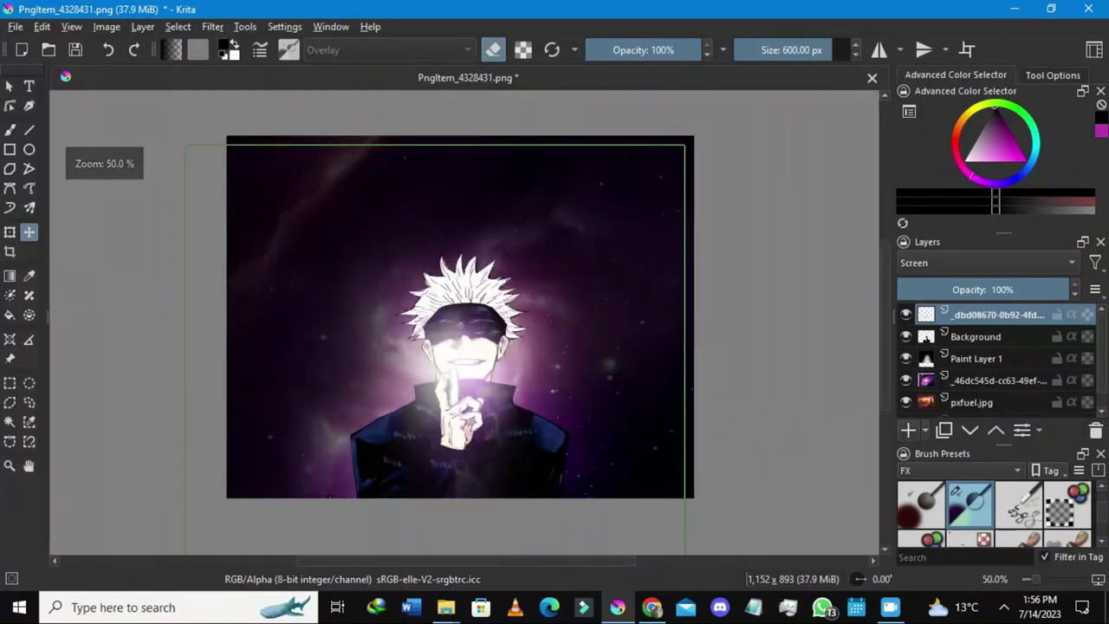
Step: Insert the purple lightning image from Downloads, file name starting with _dbd08670, into the Krita artwork again as a new layer
click(446, 607)
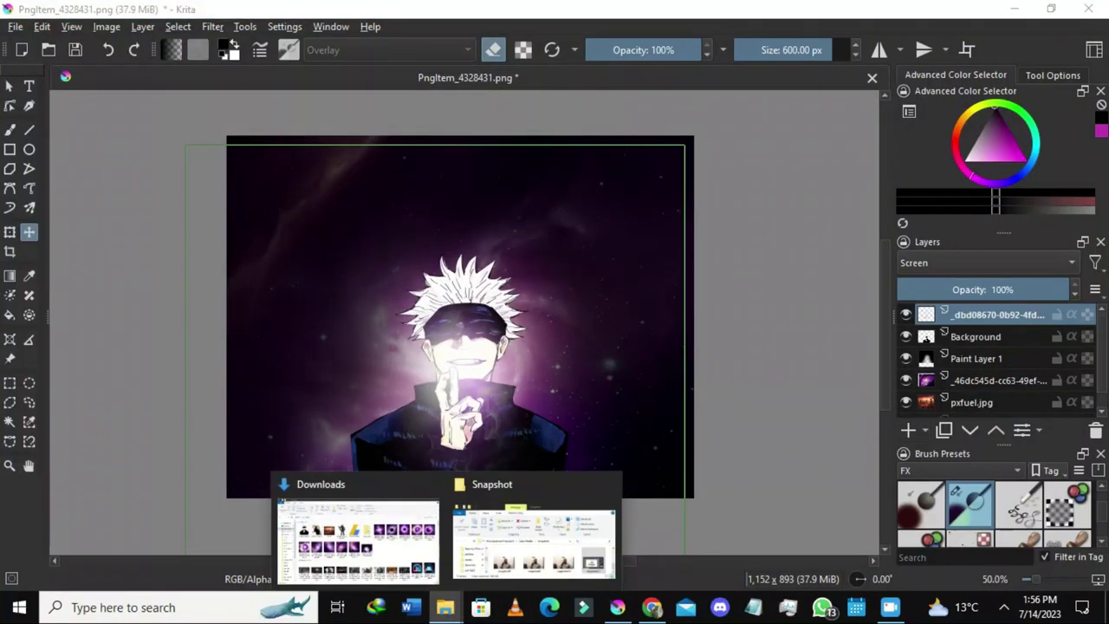
click(408, 539)
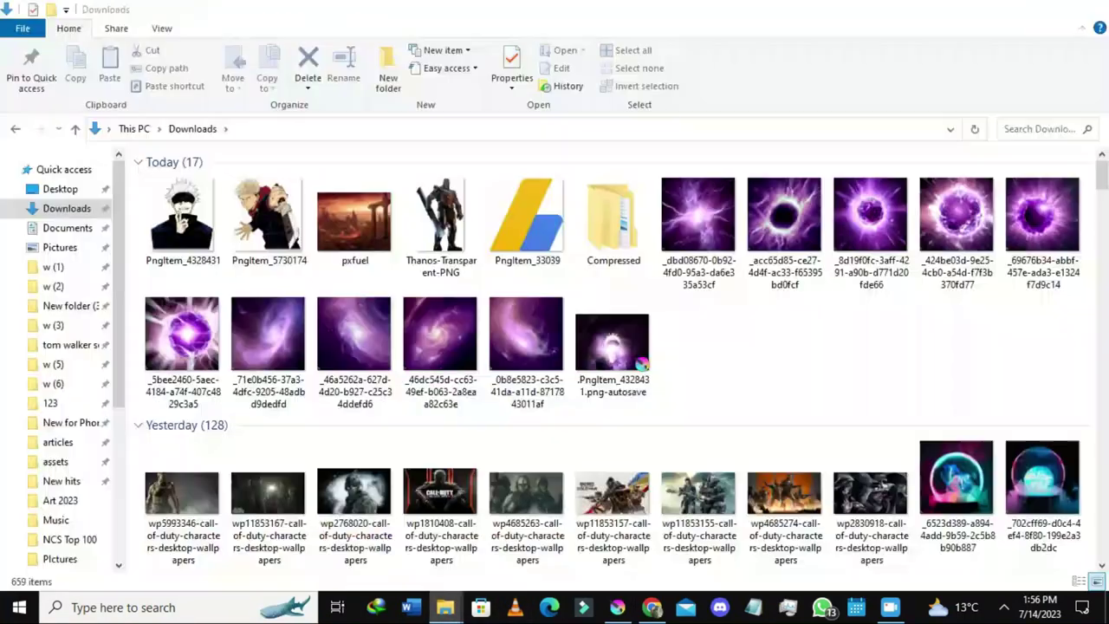
click(698, 230)
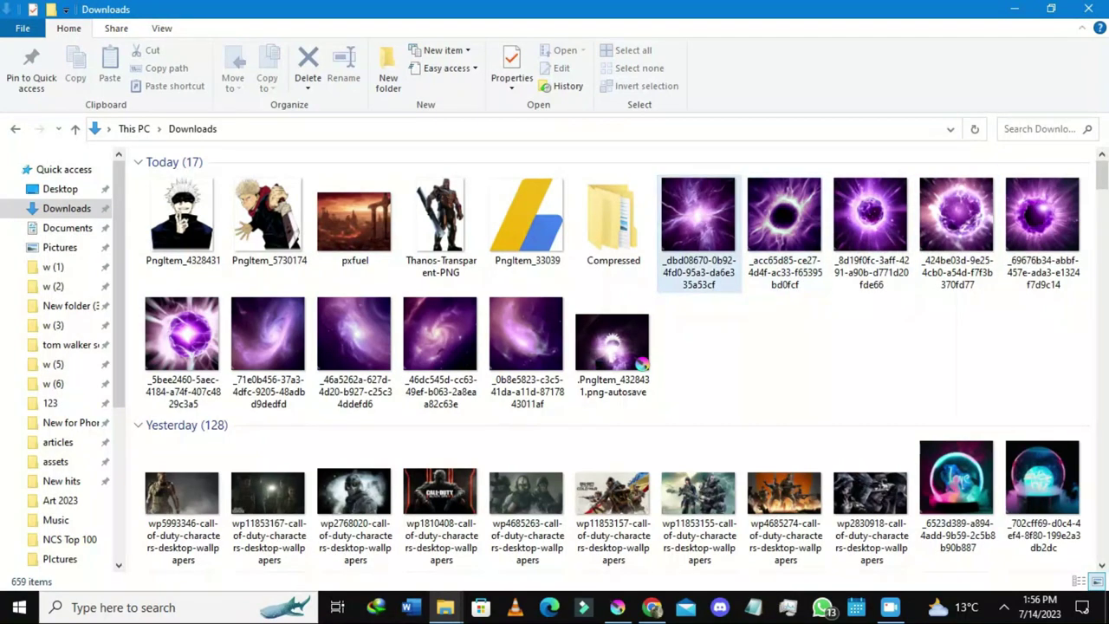
drag(699, 232, 559, 516)
click(607, 440)
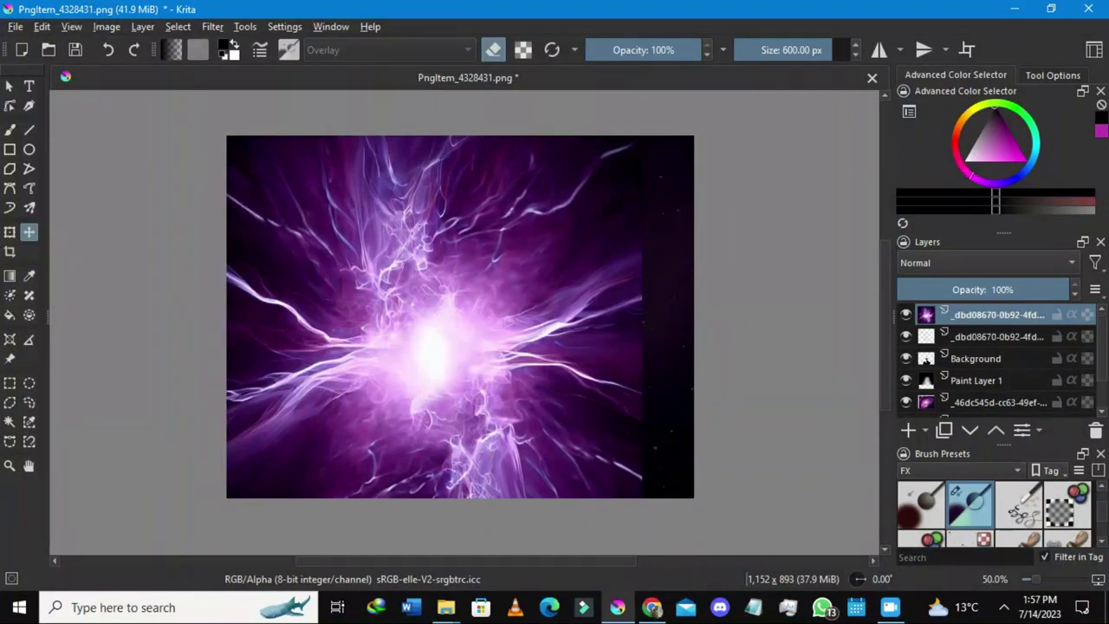
Step: Try Overlay on the new lightning layer, set its blending mode to Screen, and place it directly below Paint Layer 1
click(986, 262)
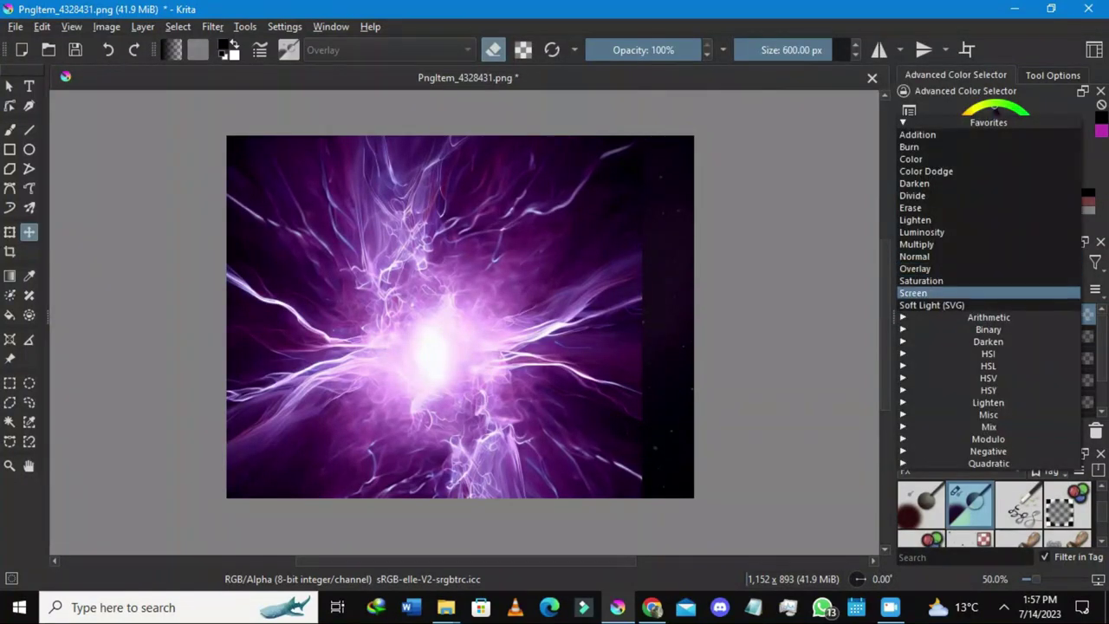
click(936, 268)
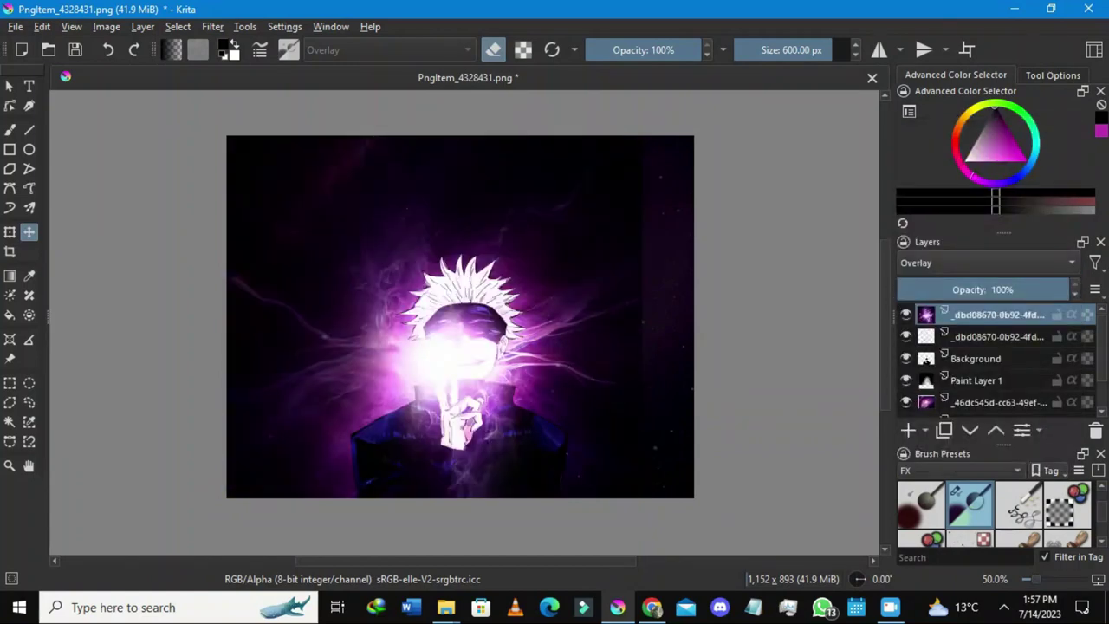
click(935, 264)
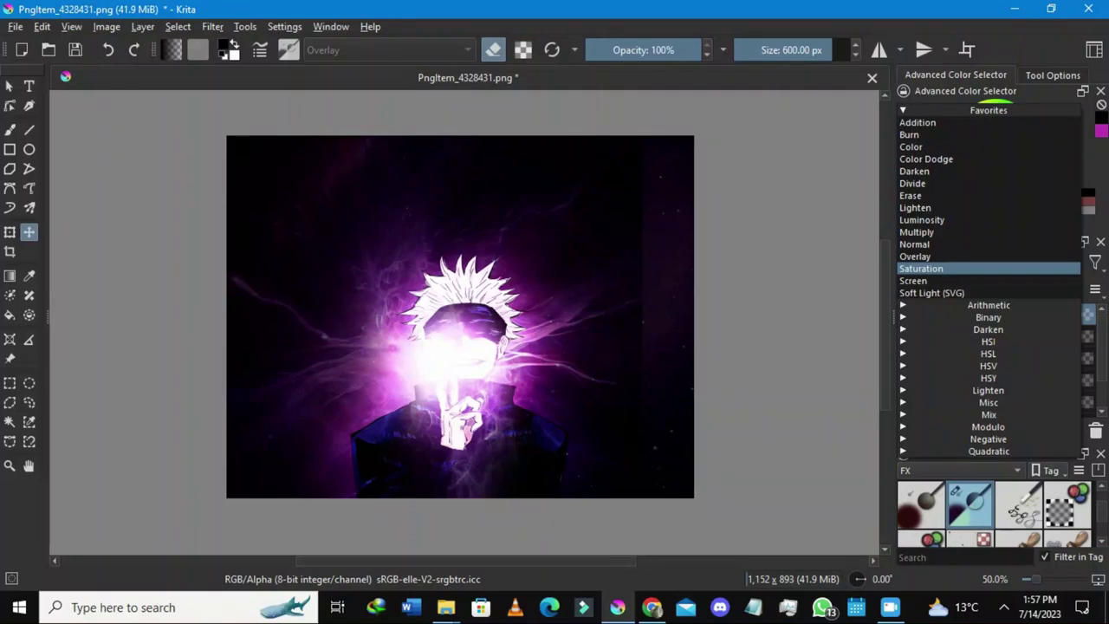
click(918, 281)
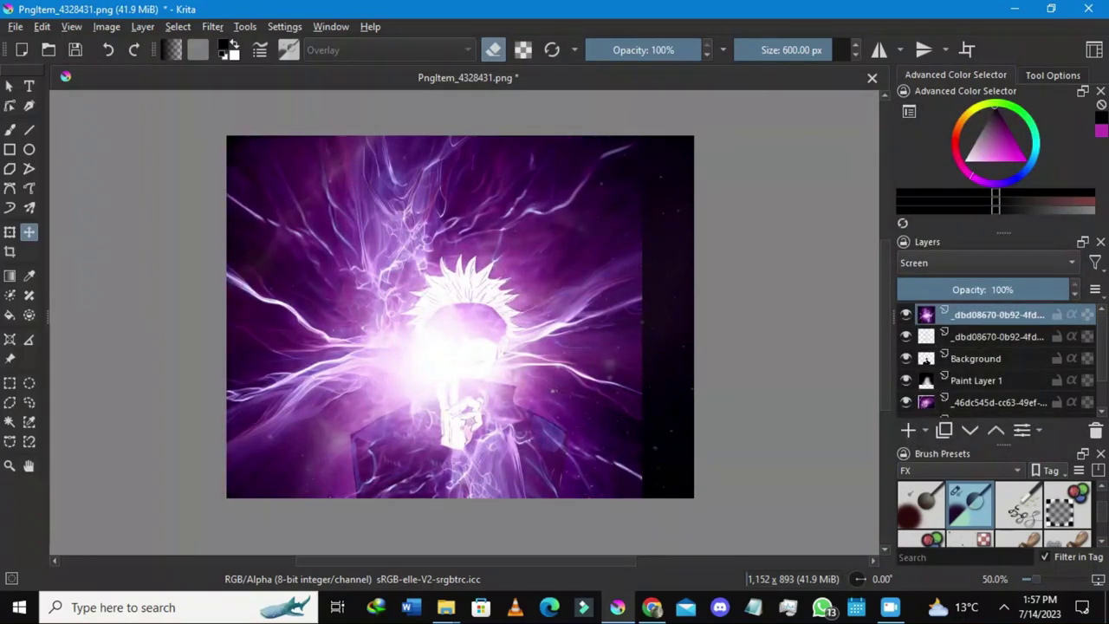
drag(996, 315, 997, 391)
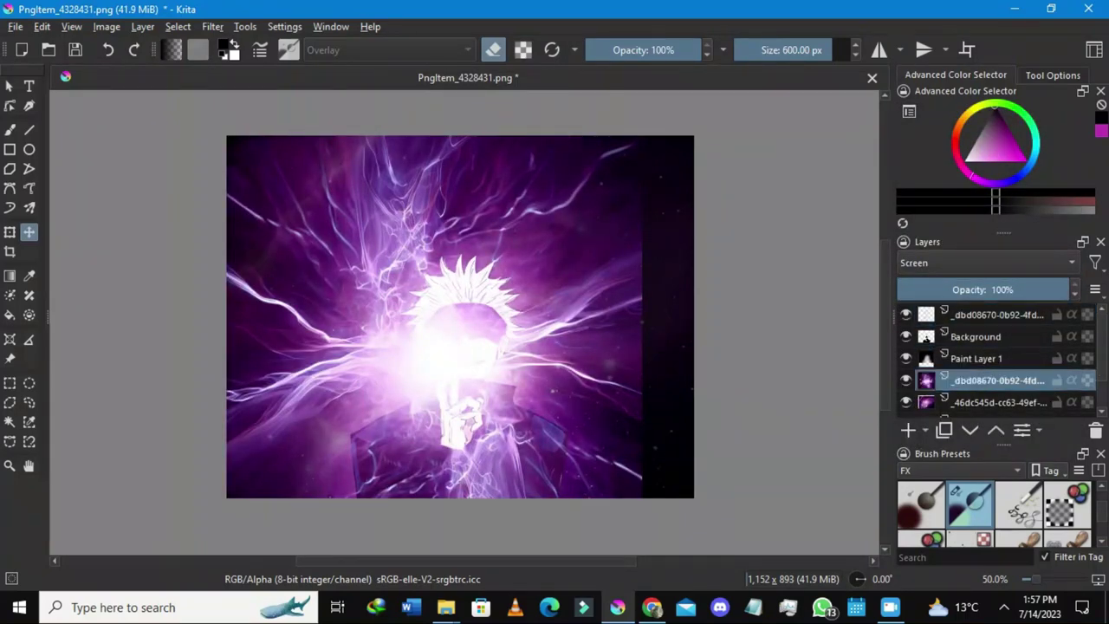
Step: Reposition and enlarge the lightning layer behind the character so that it covers the whole canvas
scroll(483, 328, up, 2)
scroll(557, 292, down, 4)
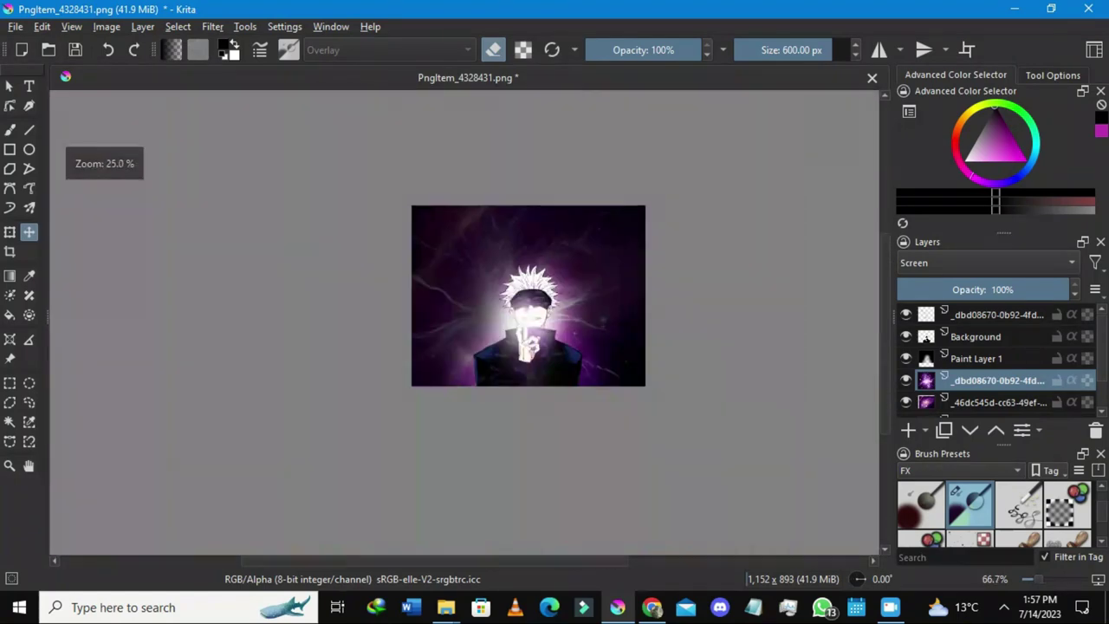
drag(555, 295, 559, 294)
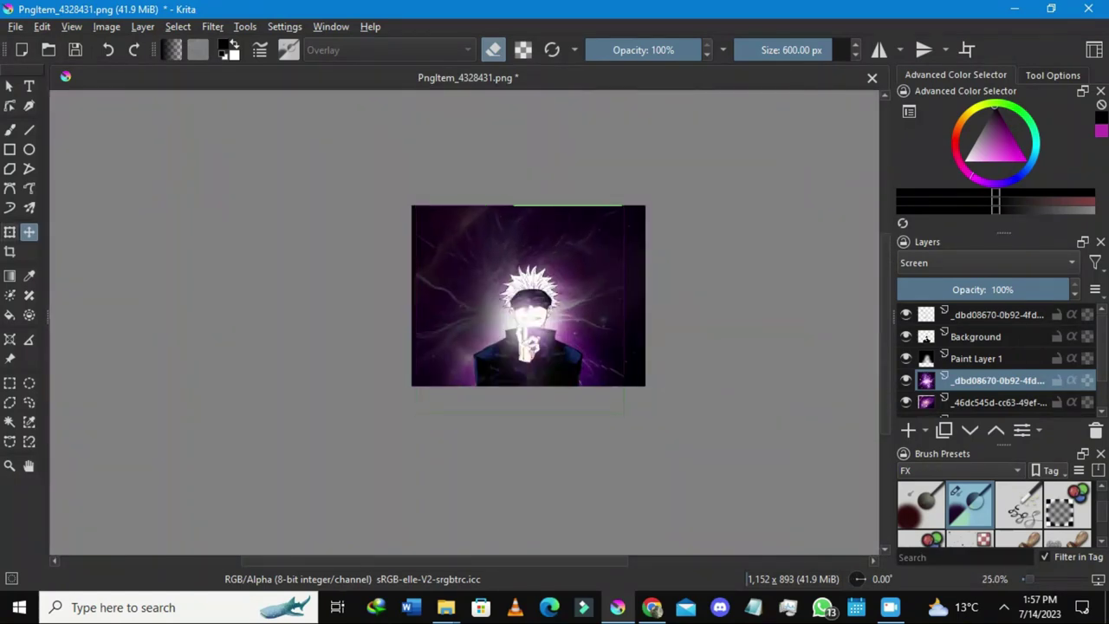
key(ctrl+t)
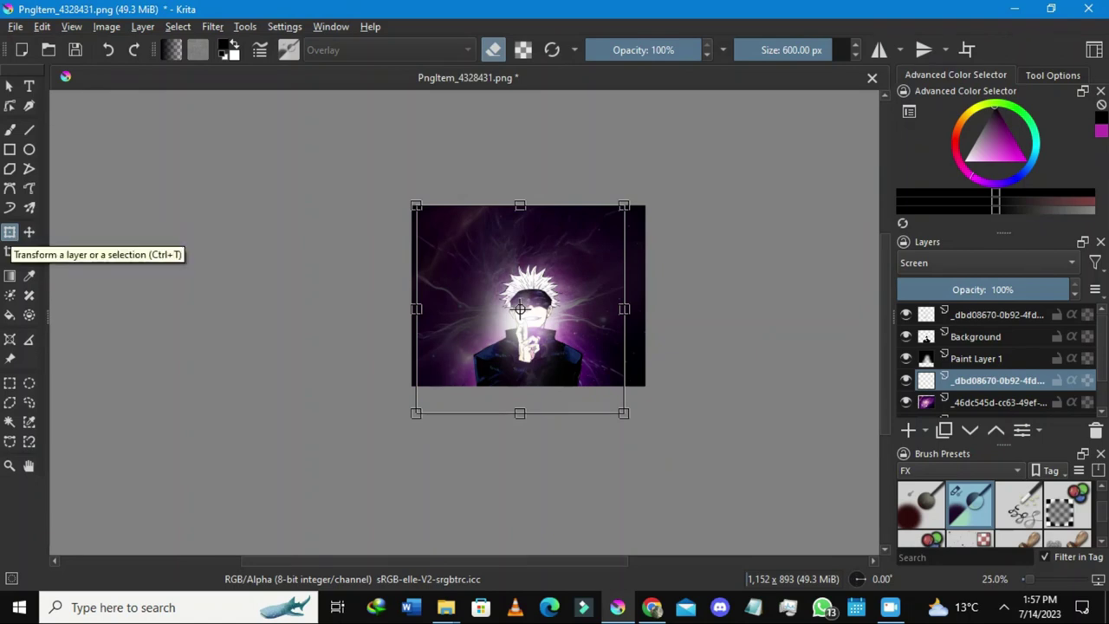
scroll(630, 339, up, 2)
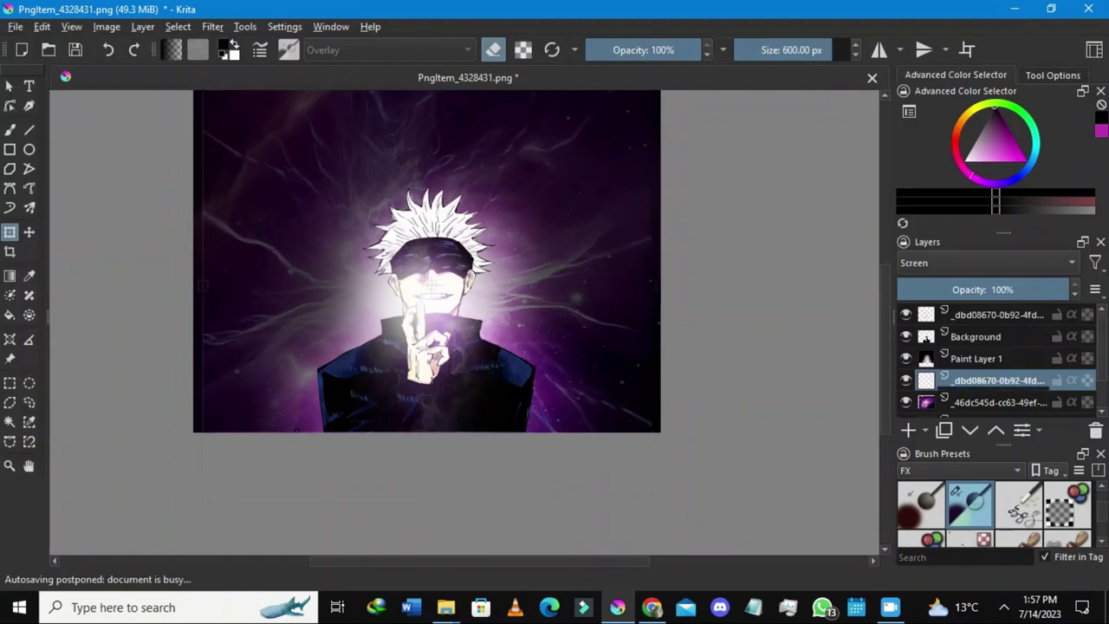
scroll(240, 114, down, 4)
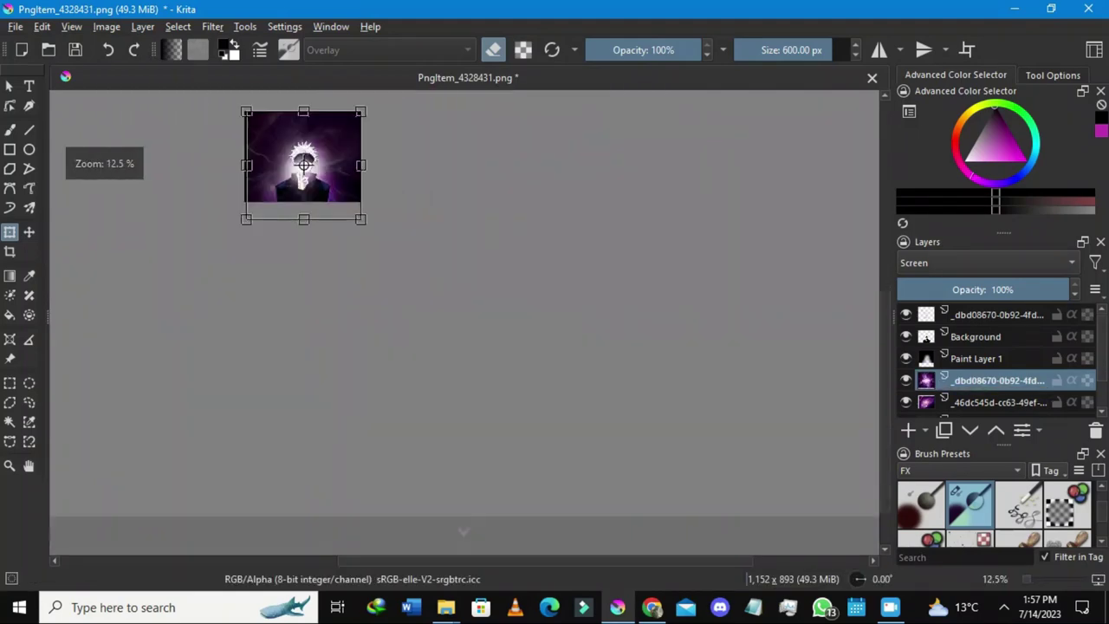
scroll(240, 106, up, 3)
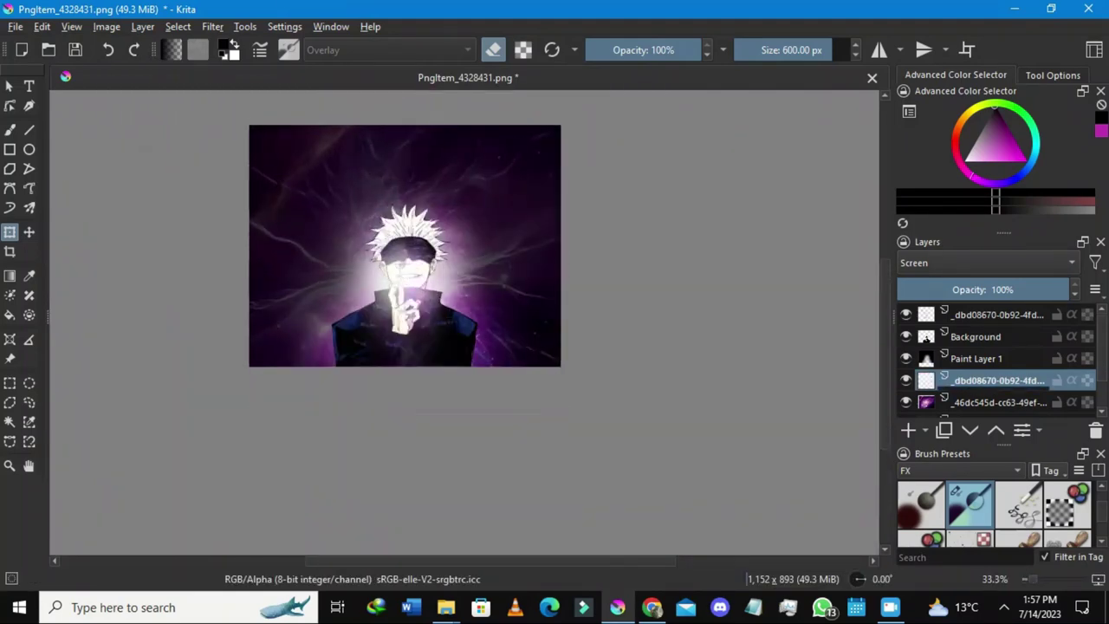
scroll(465, 162, down, 2)
scroll(450, 161, up, 2)
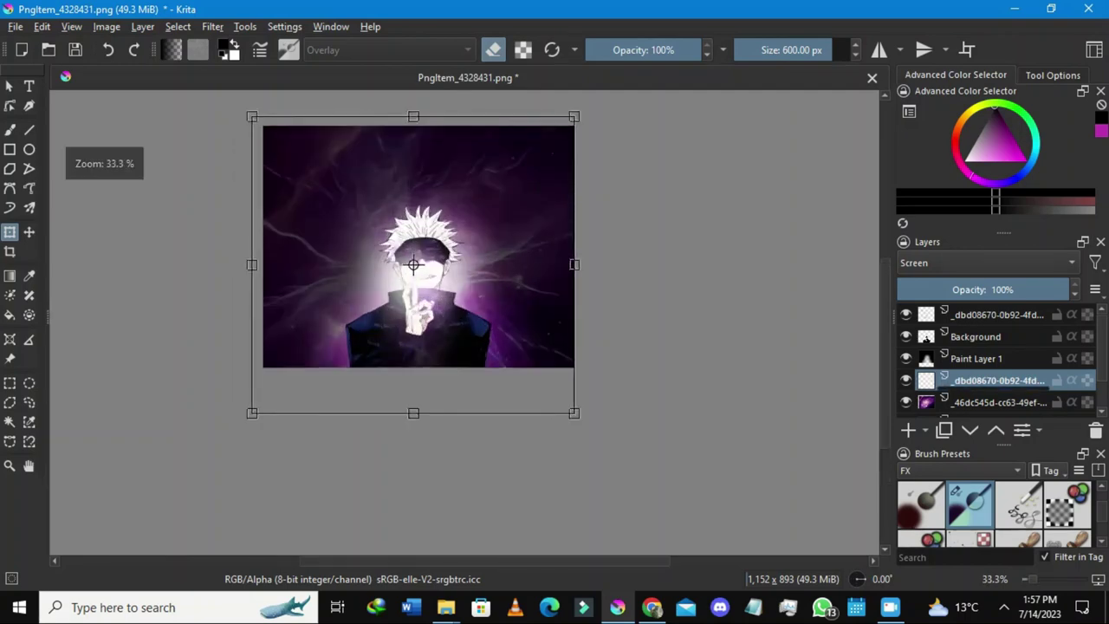
Step: Raise the brush size to 1000 px and set the background lightning layer to Overlay blending at 96% opacity
click(848, 50)
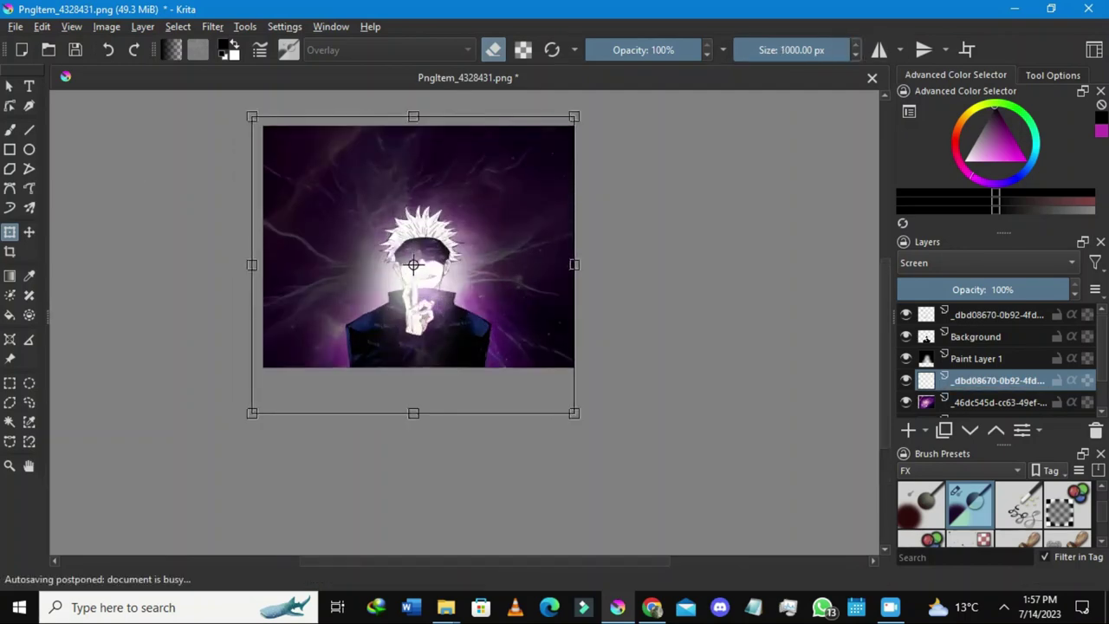
click(992, 289)
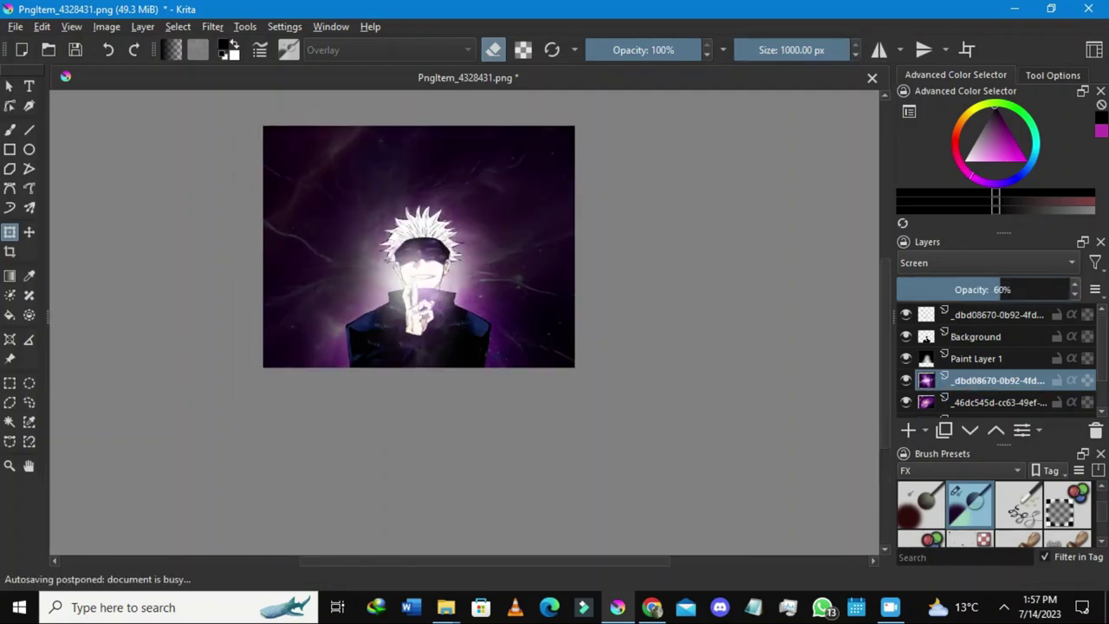
click(990, 264)
click(916, 232)
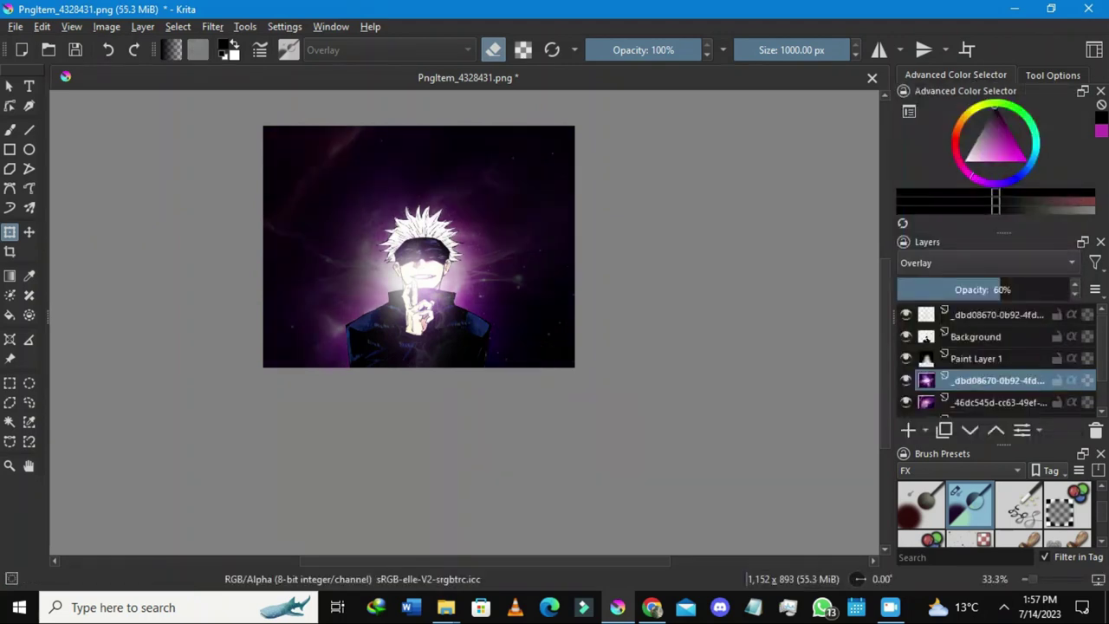
drag(983, 290, 1062, 289)
scroll(398, 208, up, 2)
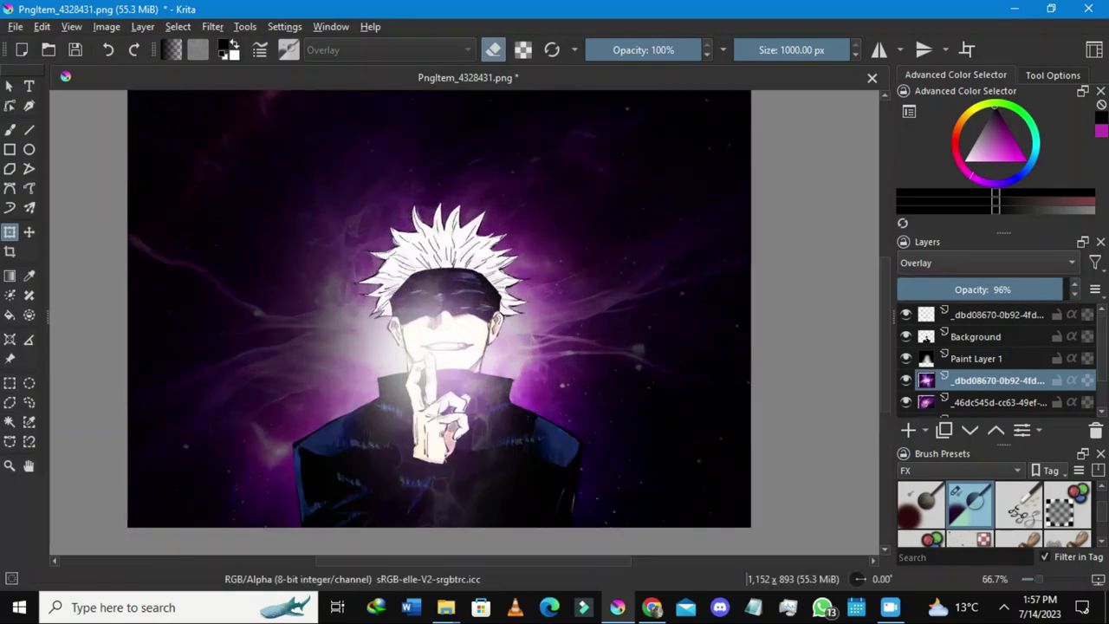
key(ctrl+minus)
key(ctrl+minus)
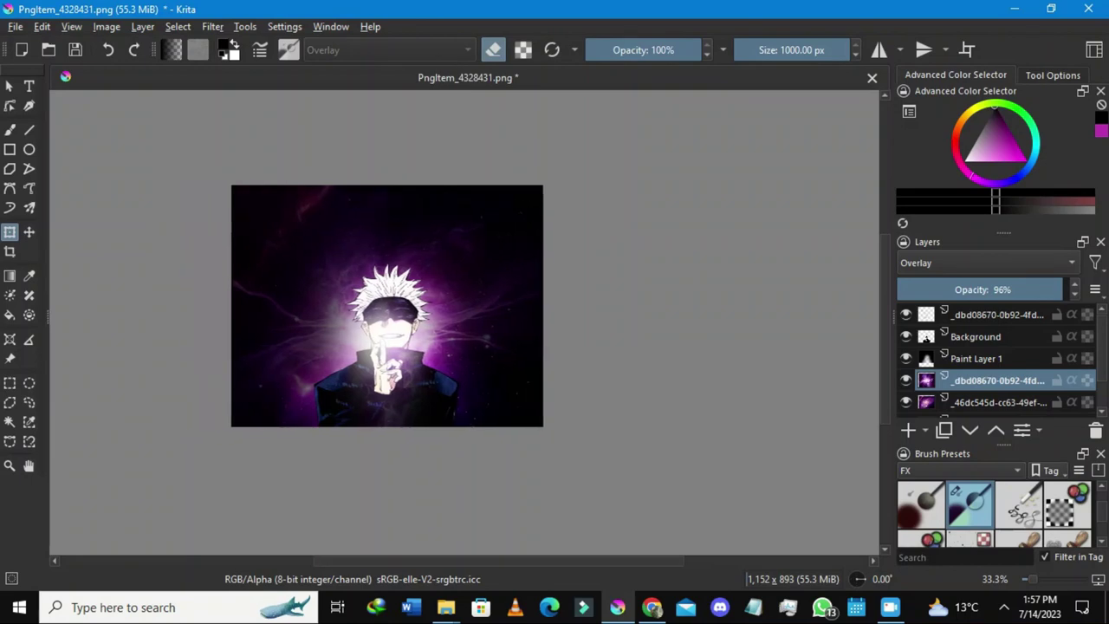
key(ctrl+plus)
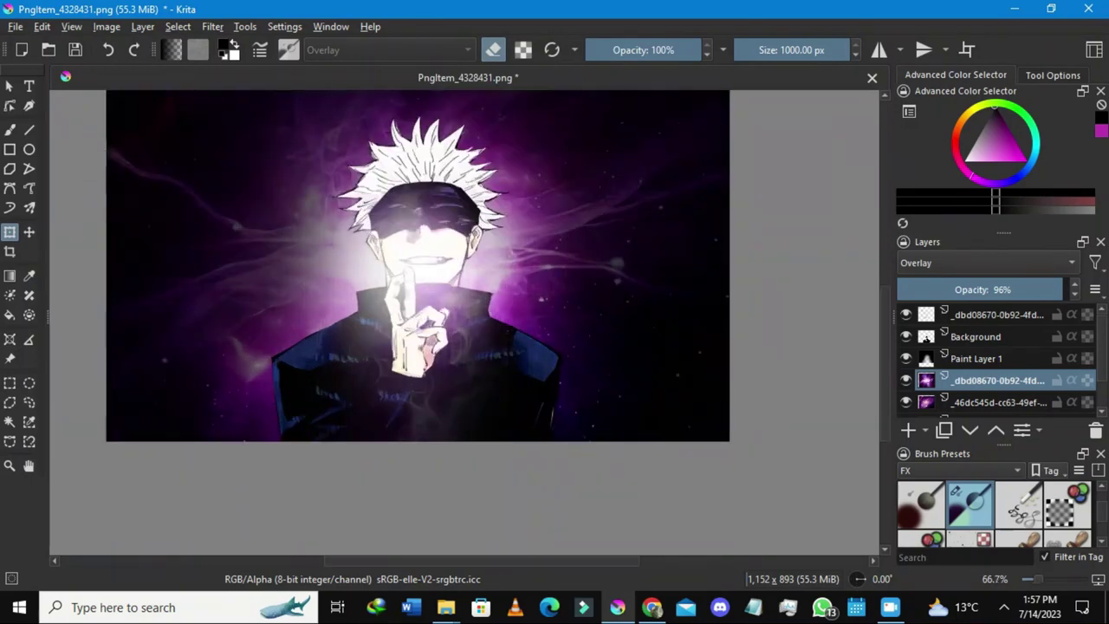
scroll(418, 318, up, 3)
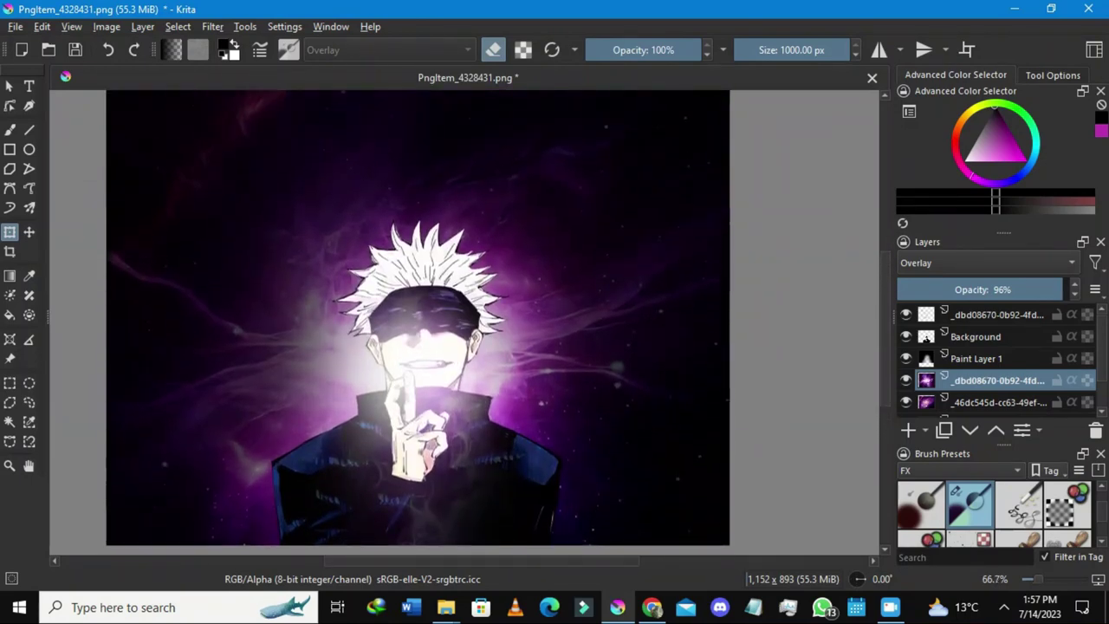
scroll(418, 318, left, 1)
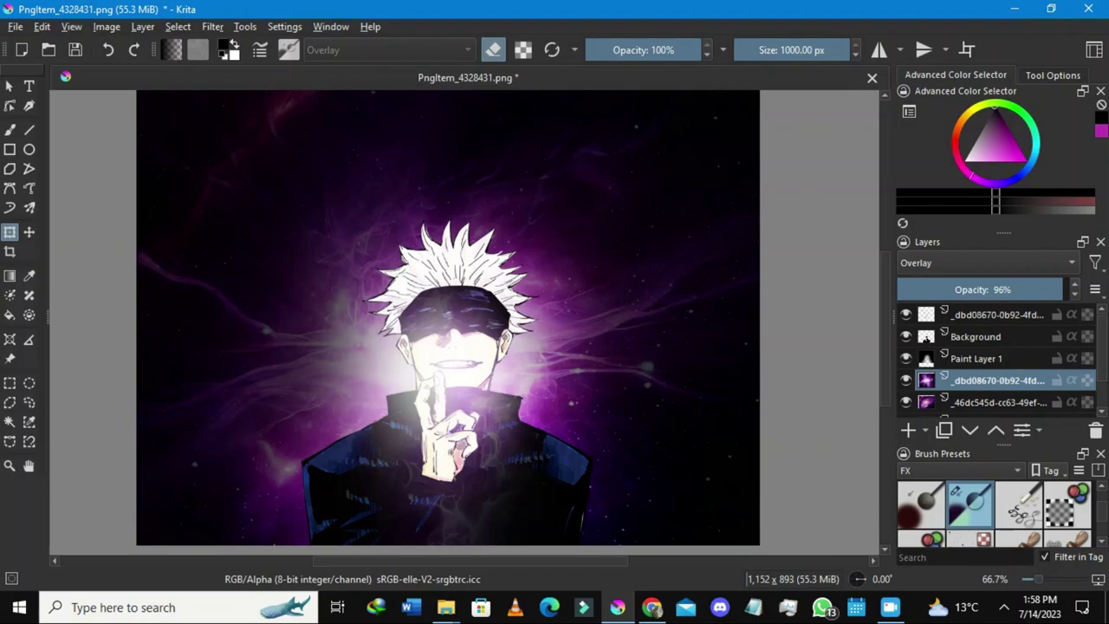
Step: Switch to Chrome, close the hollow purple energy and Stockphotos tabs, and close the enlarged galaxy image to see Bing's creations
click(652, 606)
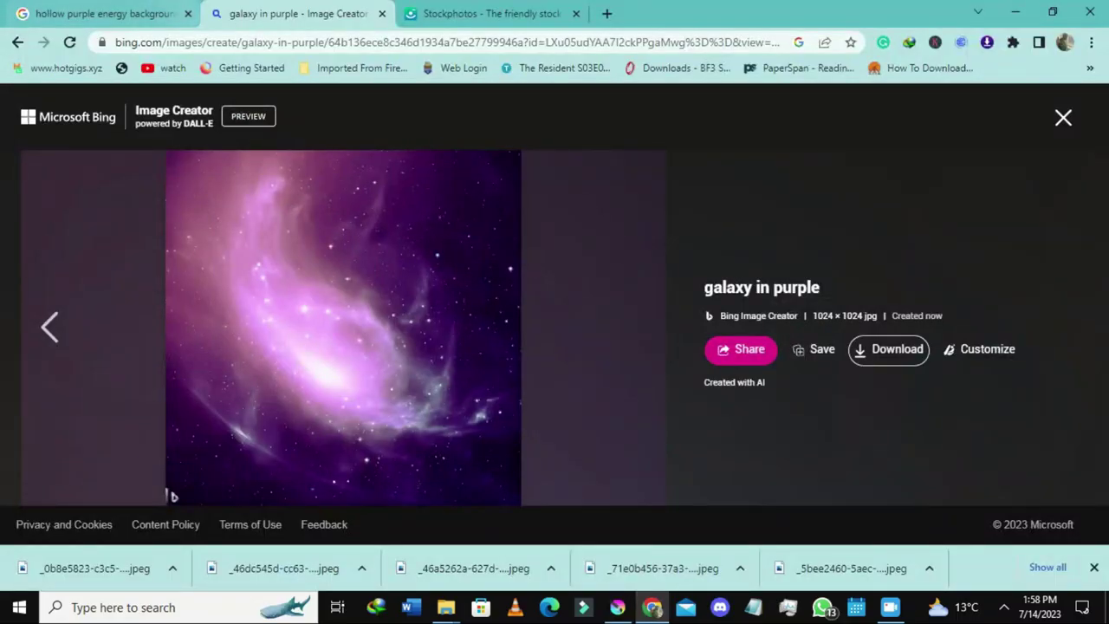
click(188, 13)
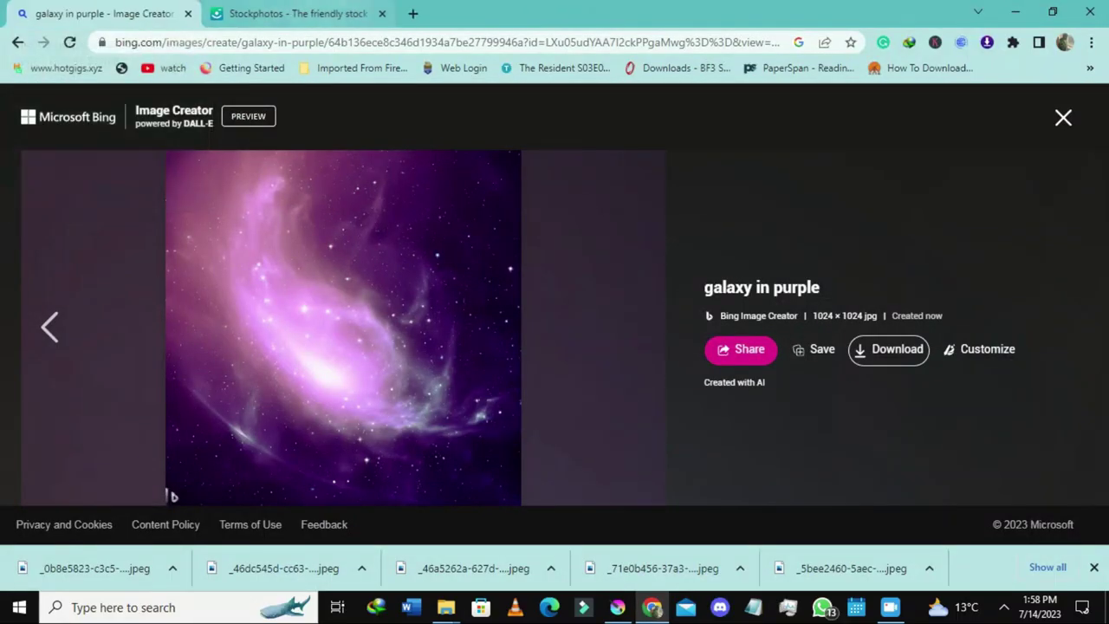
click(299, 14)
click(381, 14)
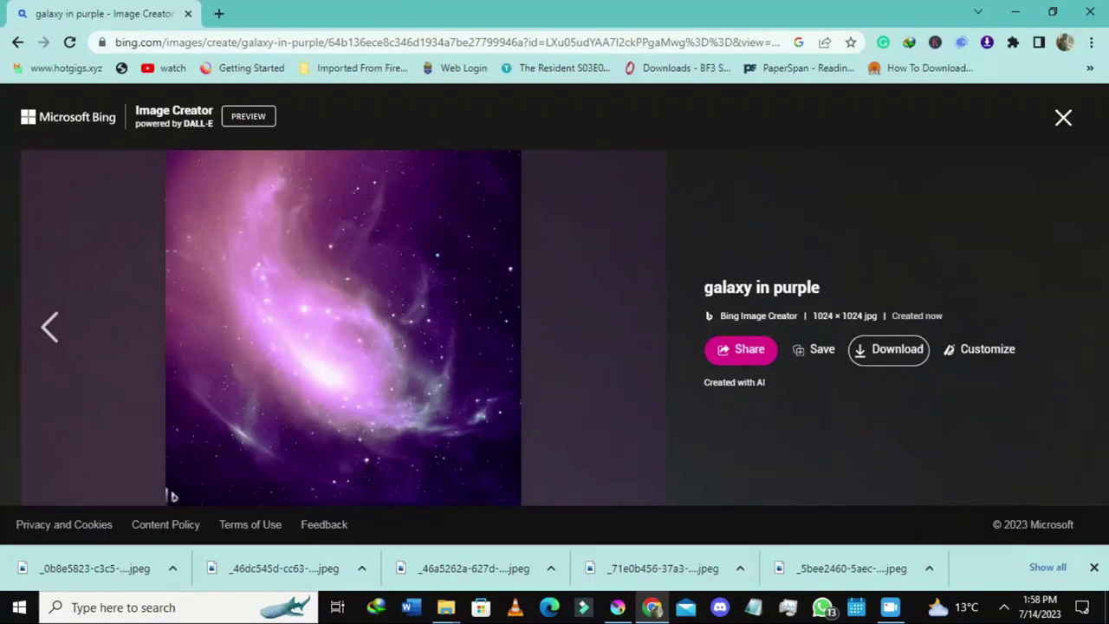
click(1063, 118)
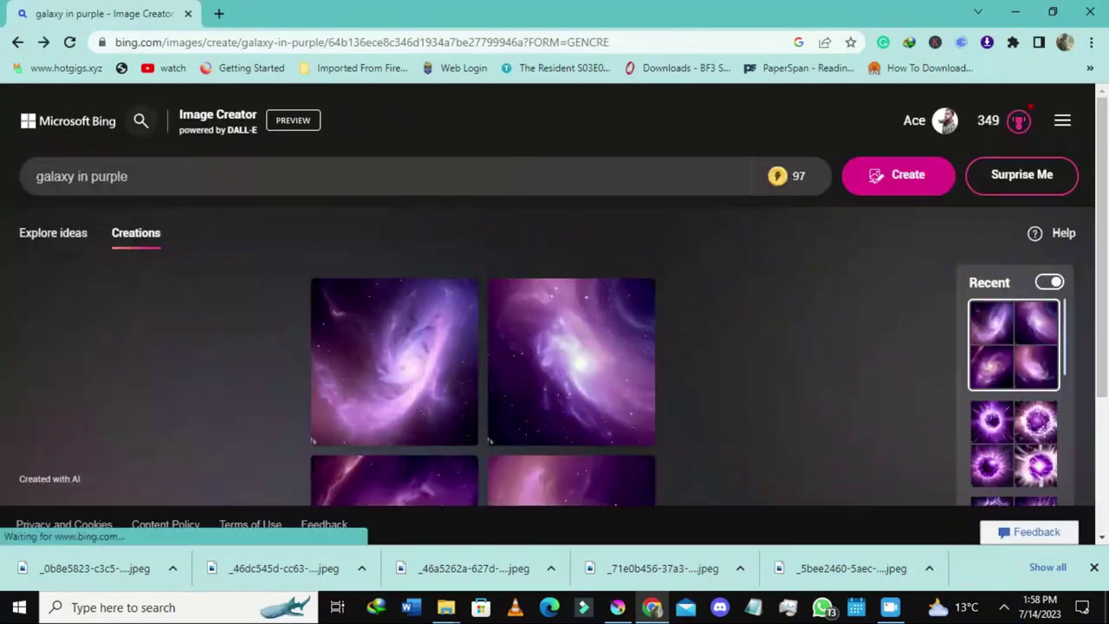
scroll(571, 433, down, 3)
scroll(572, 434, up, 2)
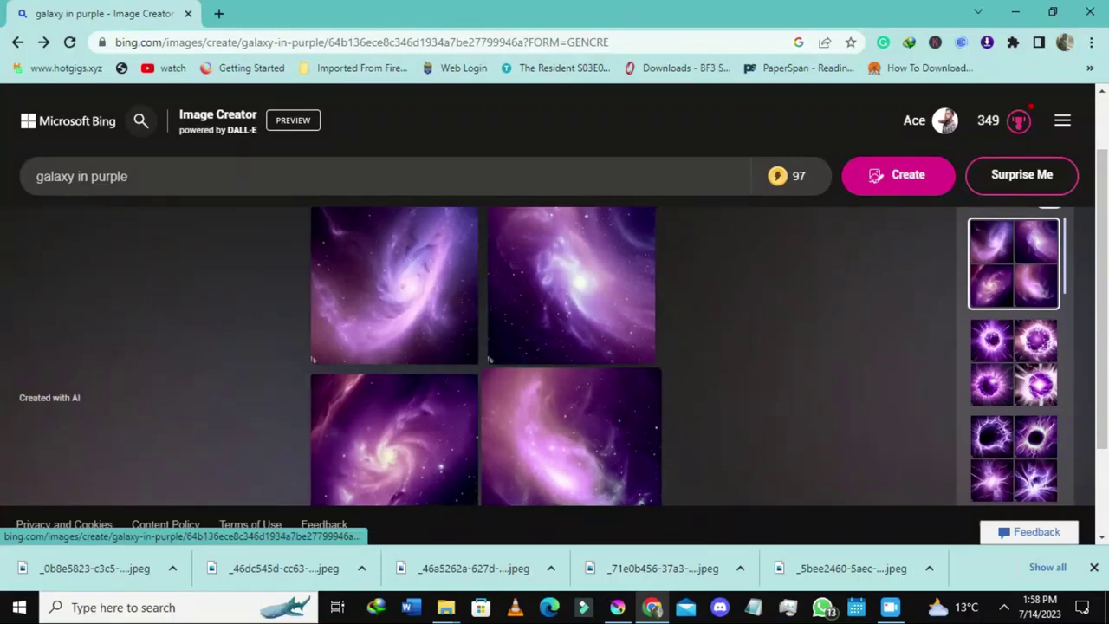
Step: Switch back to the Krita artwork and review the composite at different zoom levels
click(617, 608)
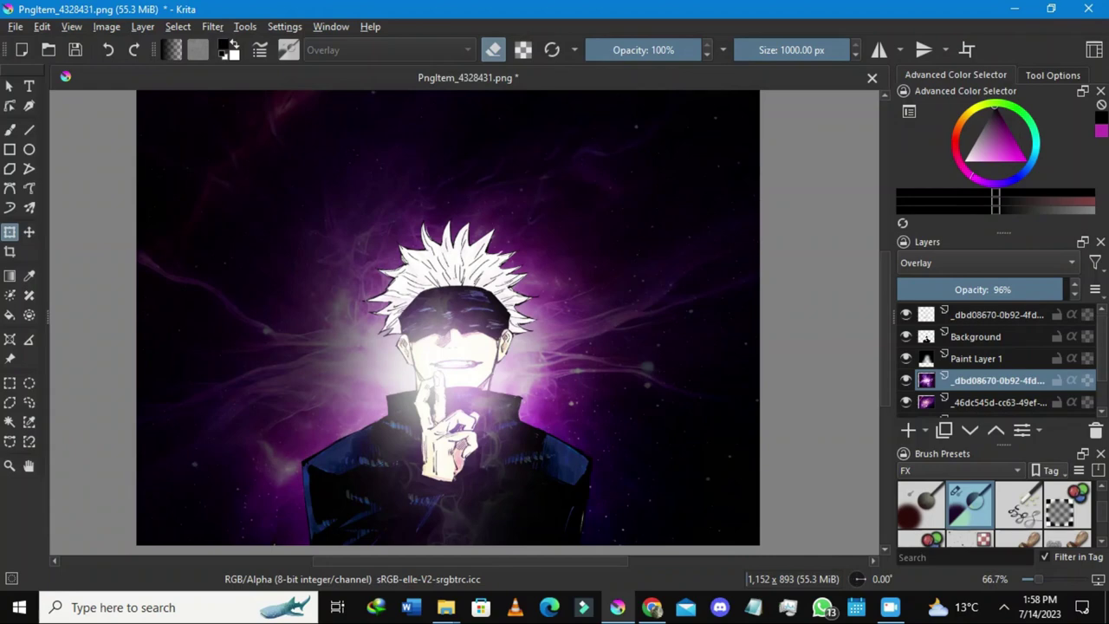
scroll(627, 294, down, 2)
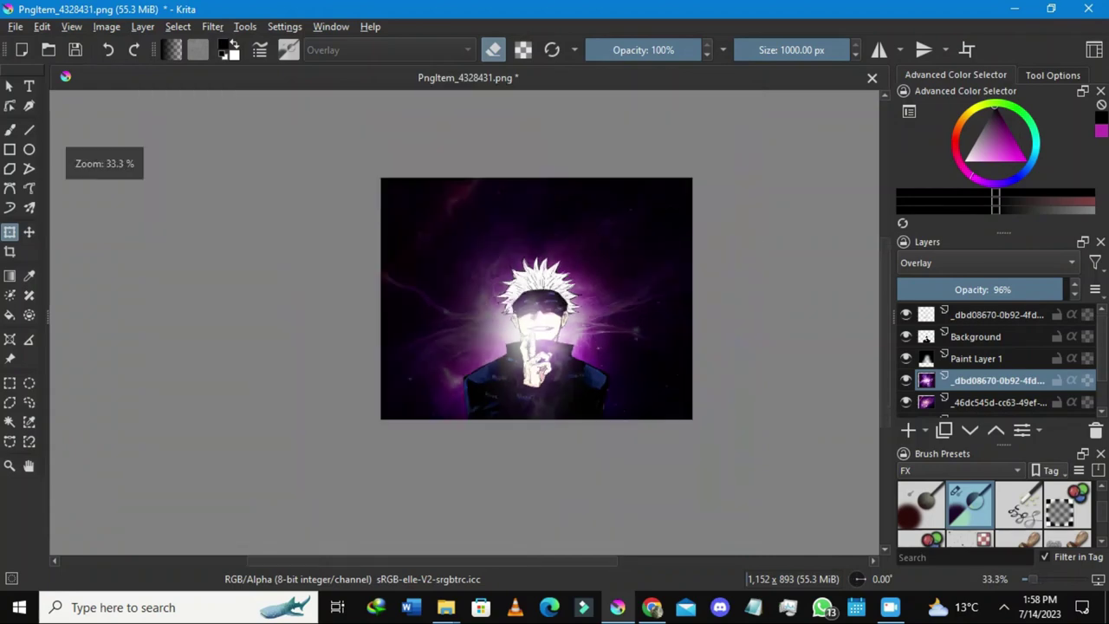
scroll(628, 294, up, 2)
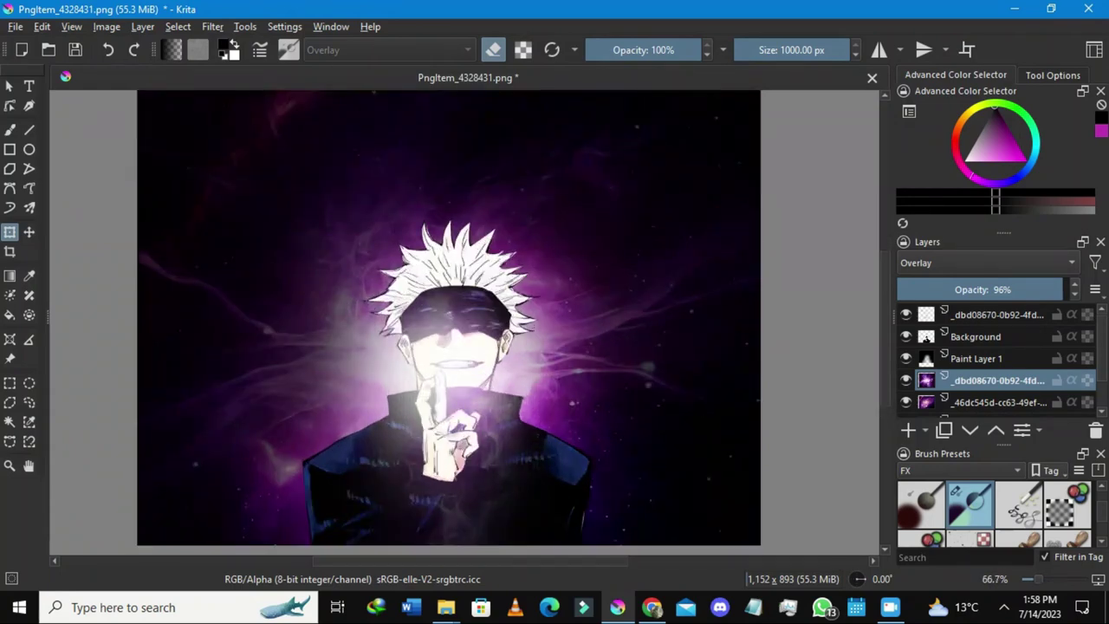